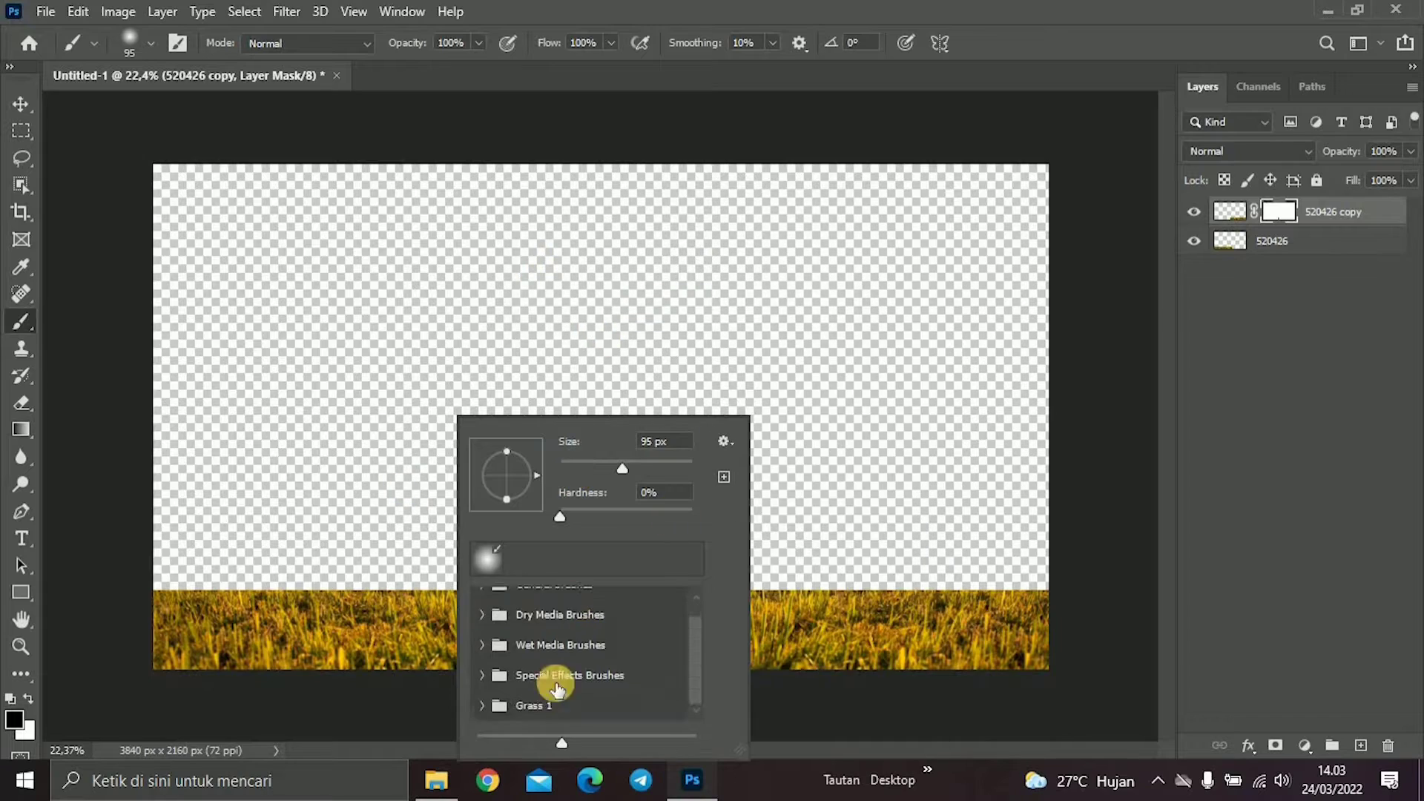
Zoom in on the grass strip and select the Grass 1 brush tip.
click(557, 678)
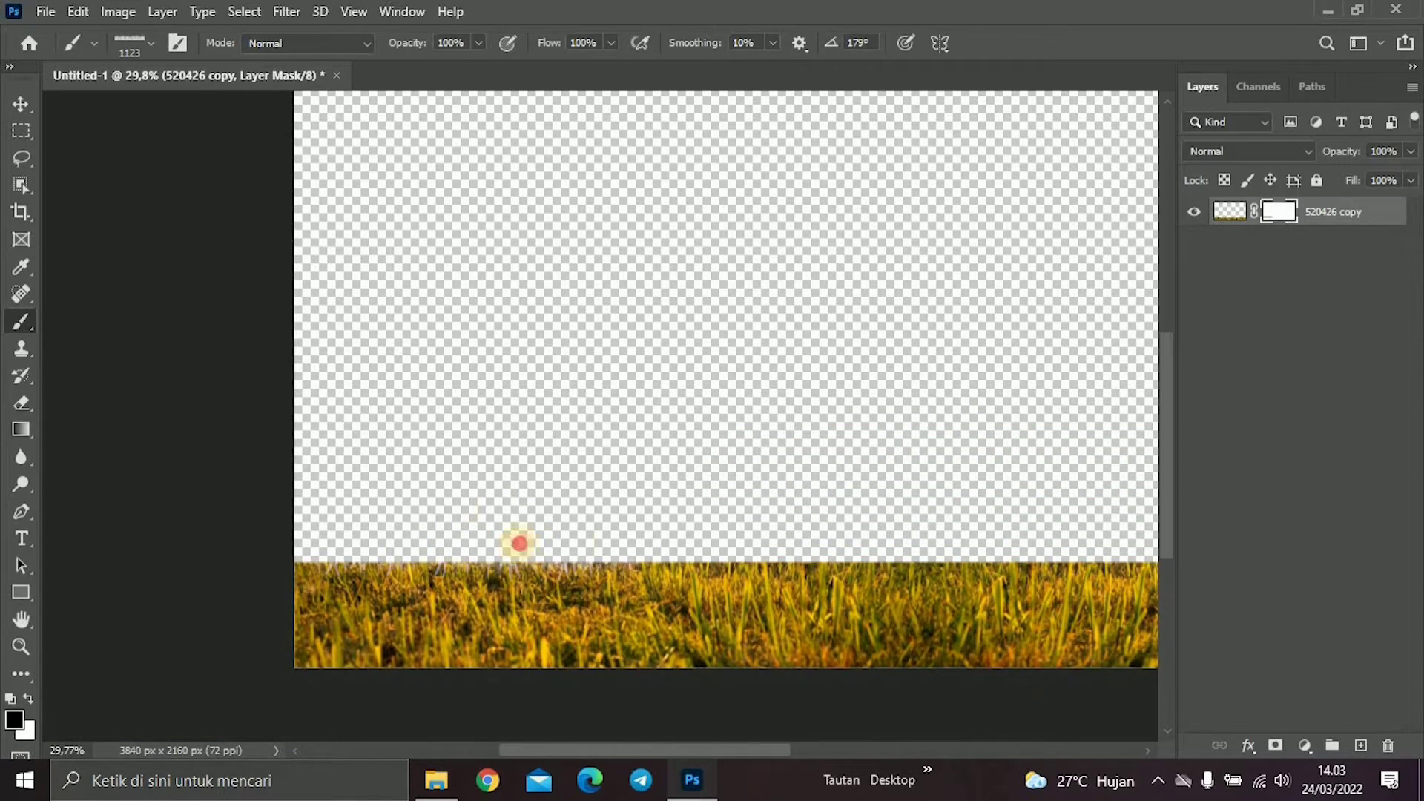
mouse_move(520, 544)
mouse_down()
mouse_move(857, 459)
mouse_move(559, 496)
mouse_up()
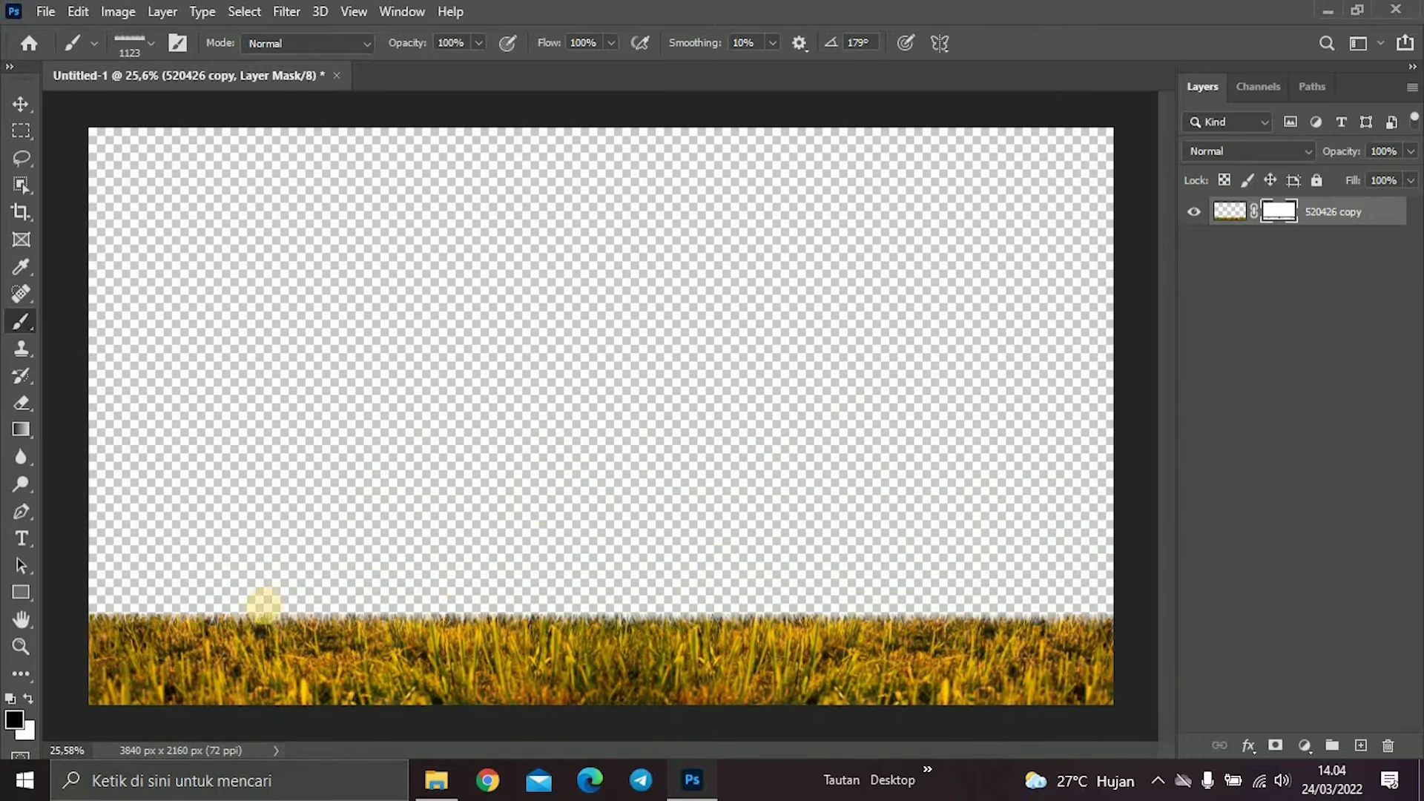
right_click(527, 486)
click(284, 512)
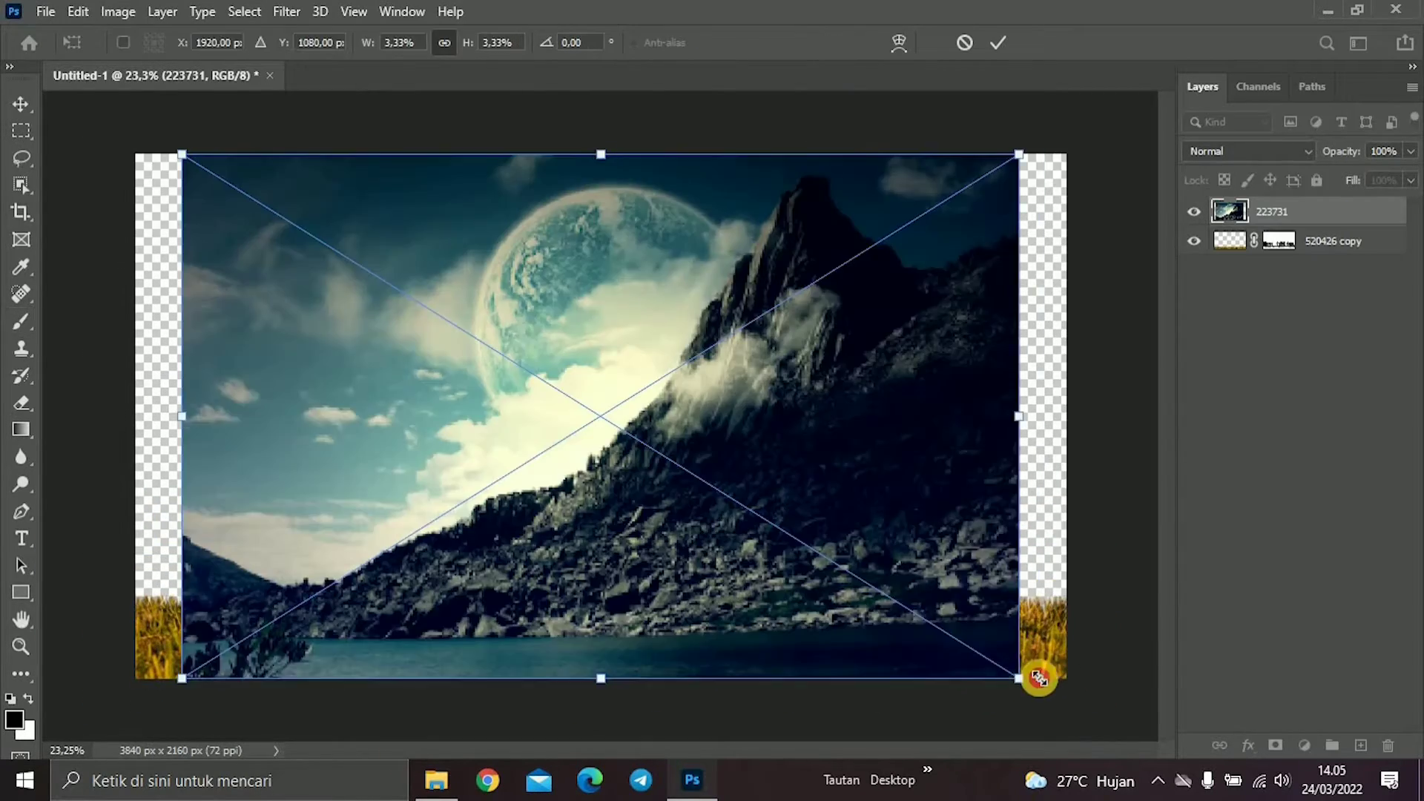
Scale mountain photo 223731 to fill the canvas and send it beneath the grass.
drag(182, 150, 119, 135)
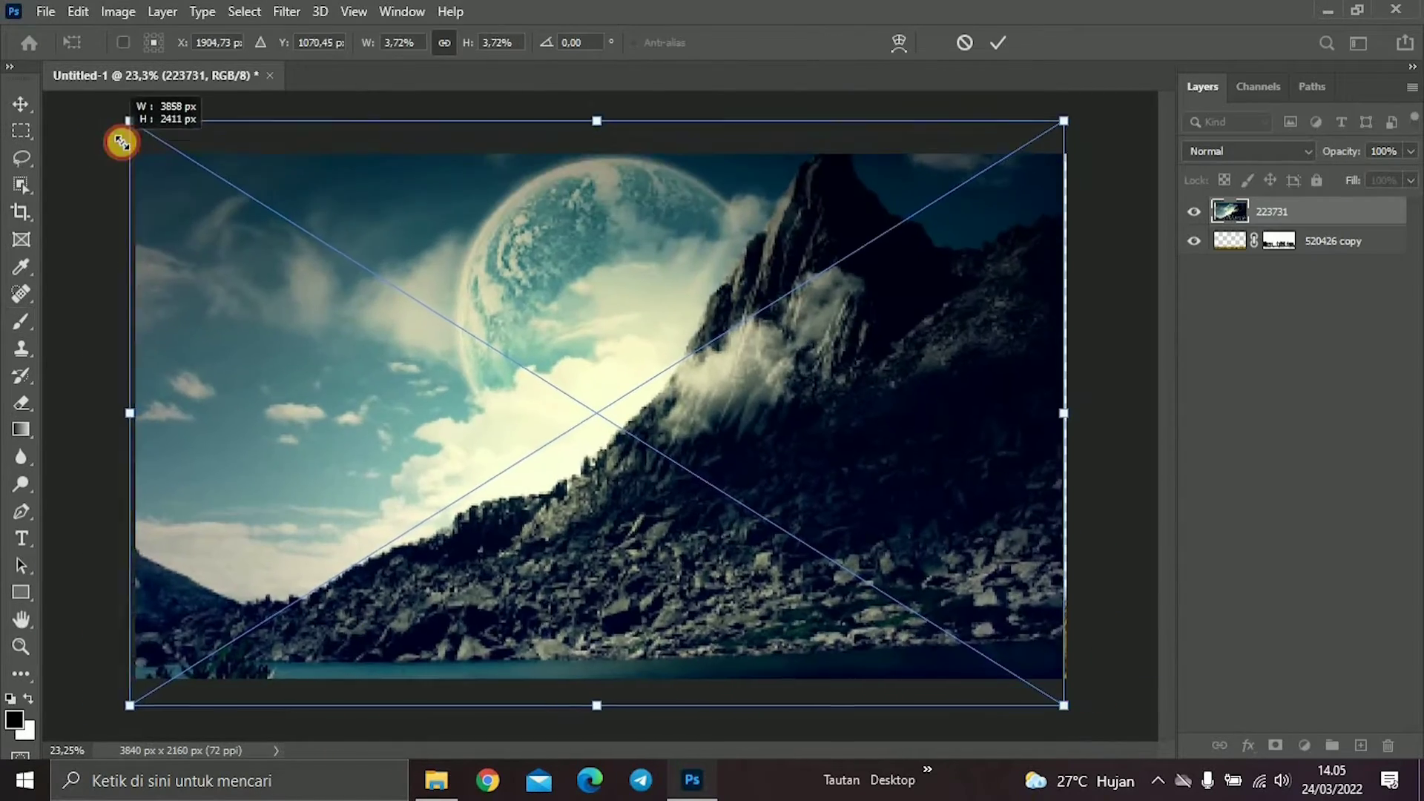
key(Return)
key(ctrl+bracketleft)
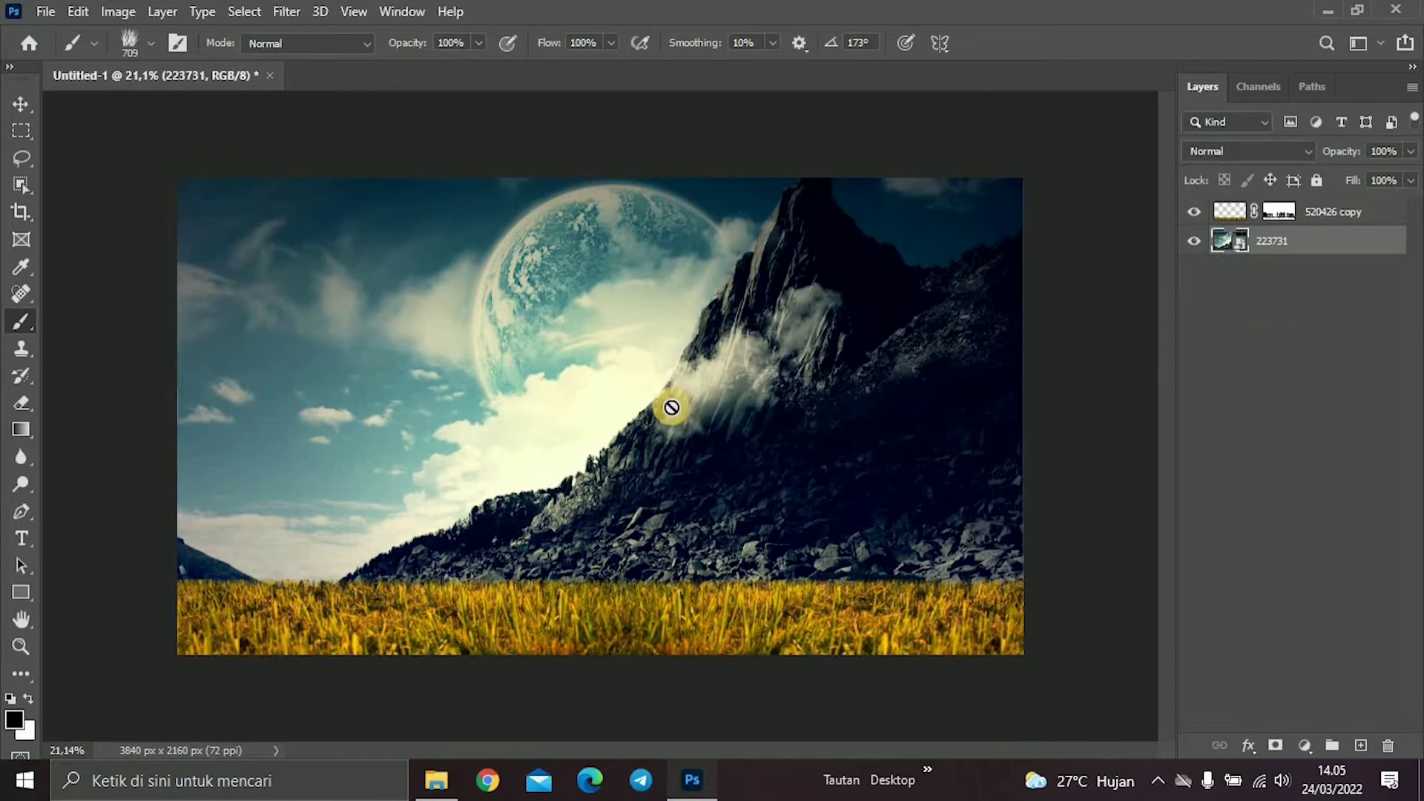
Give the grass layer a Perspective transform that widens toward the bottom.
key(ctrl+t)
right_click(772, 367)
click(820, 165)
drag(1063, 386, 1042, 387)
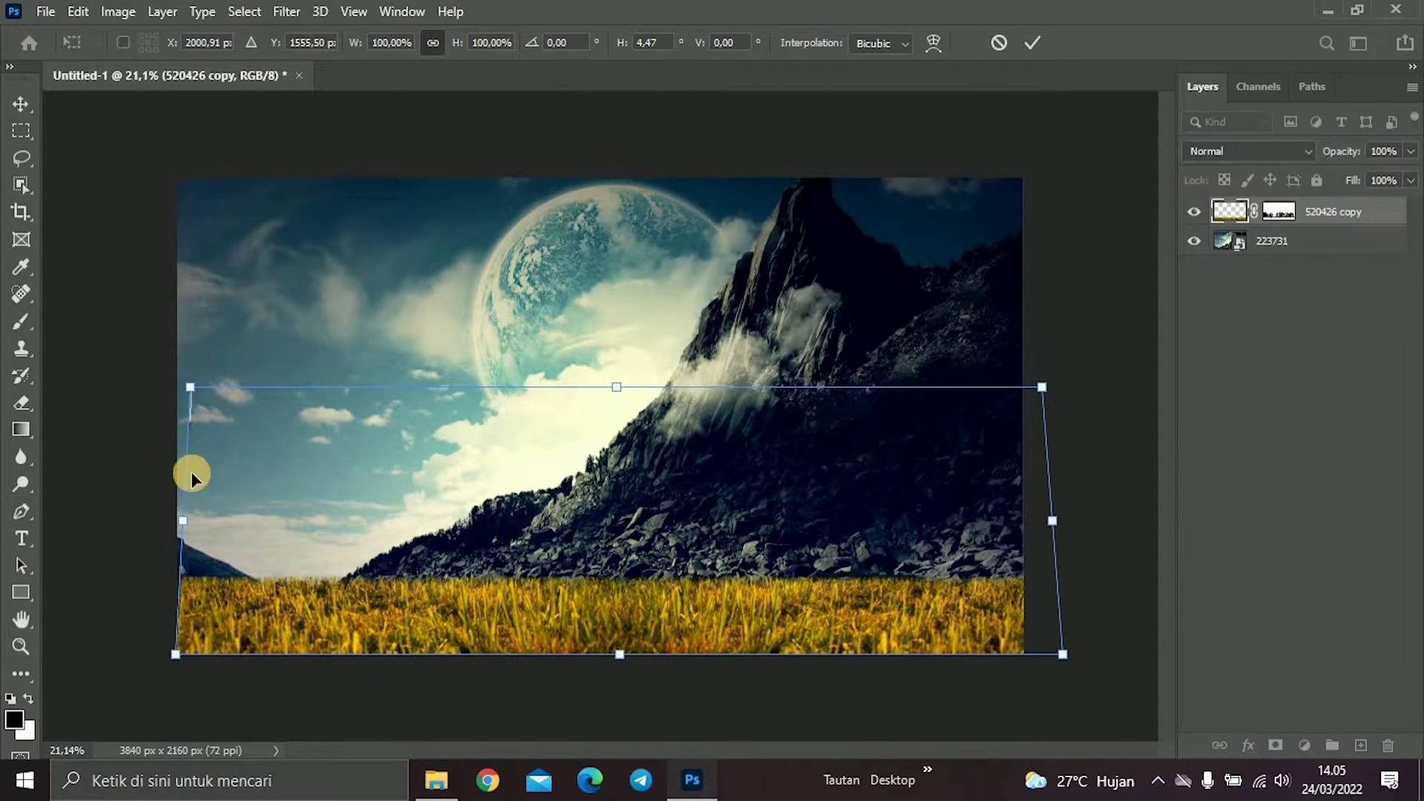
key(Return)
Commit the placed green mountain photo and move it below the dark mountain.
key(b)
key(ctrl+backslash)
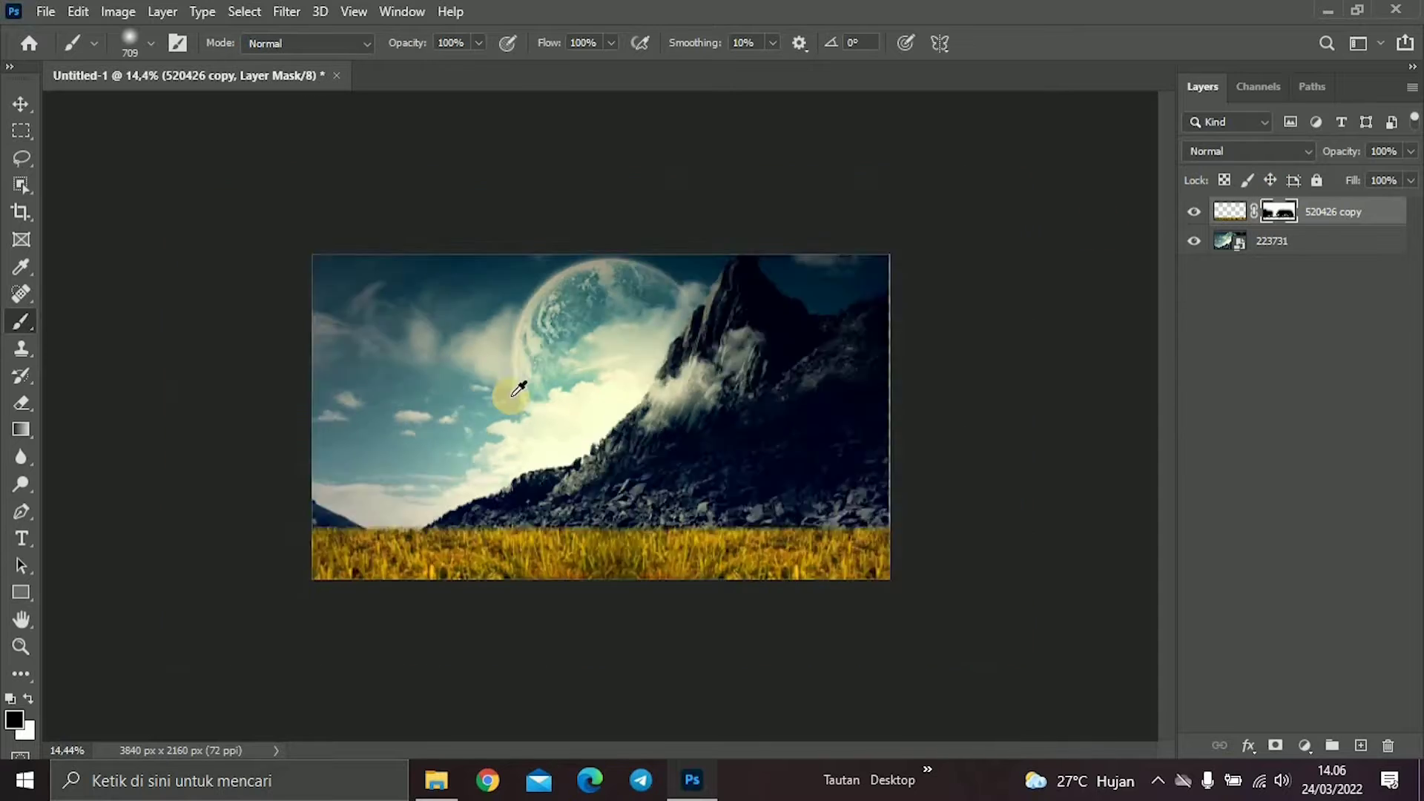
click(249, 379)
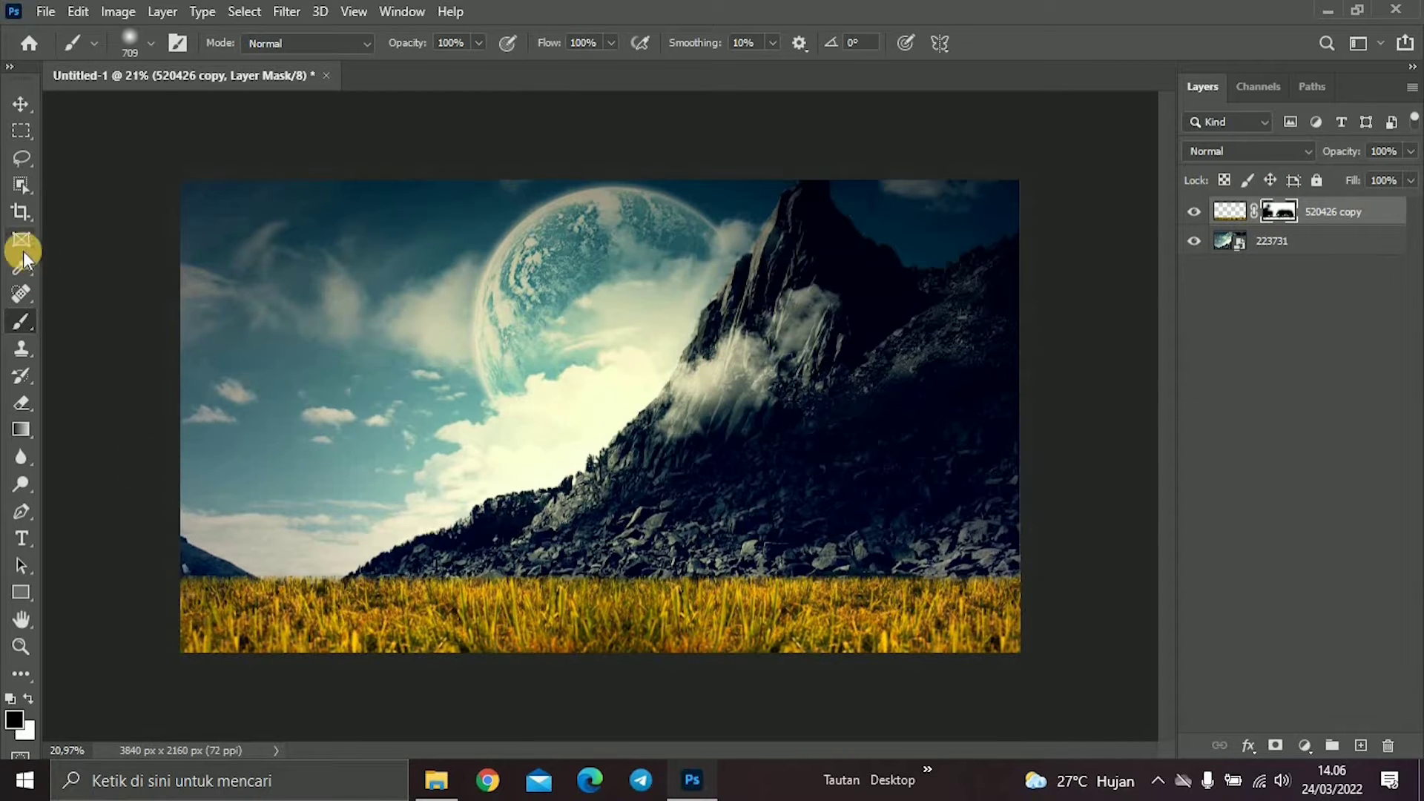
key(Return)
drag(1298, 207, 1199, 267)
Mask the dark mountain layer, hiding its left sky and blending its edge into the forest.
click(1277, 745)
mouse_move(386, 222)
mouse_down()
mouse_move(475, 245)
mouse_move(238, 467)
mouse_move(492, 371)
mouse_up()
scroll(292, 468, up, 3)
scroll(202, 427, up, 3)
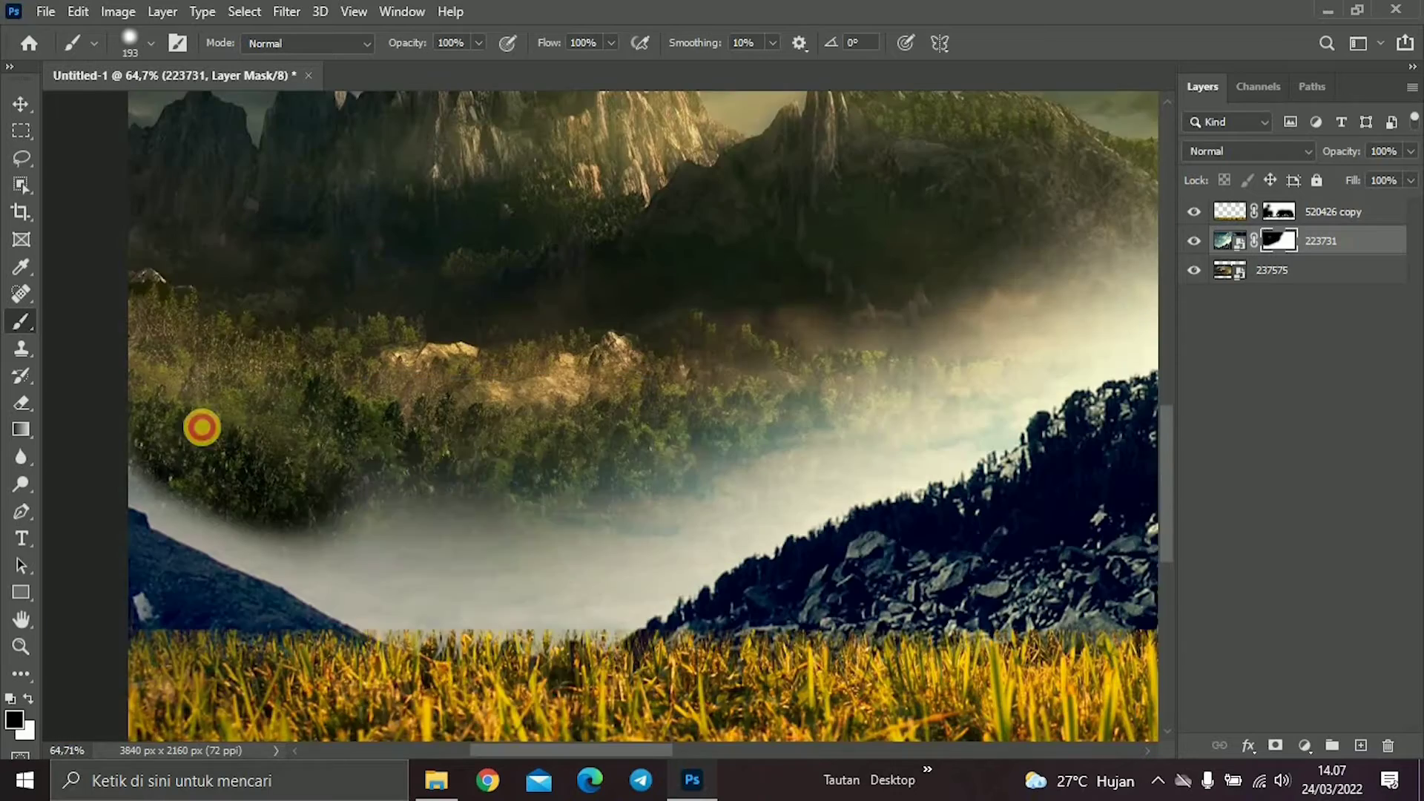
mouse_move(202, 426)
mouse_down()
mouse_move(398, 557)
mouse_move(623, 519)
mouse_up()
scroll(858, 382, down, 3)
drag(859, 381, 777, 364)
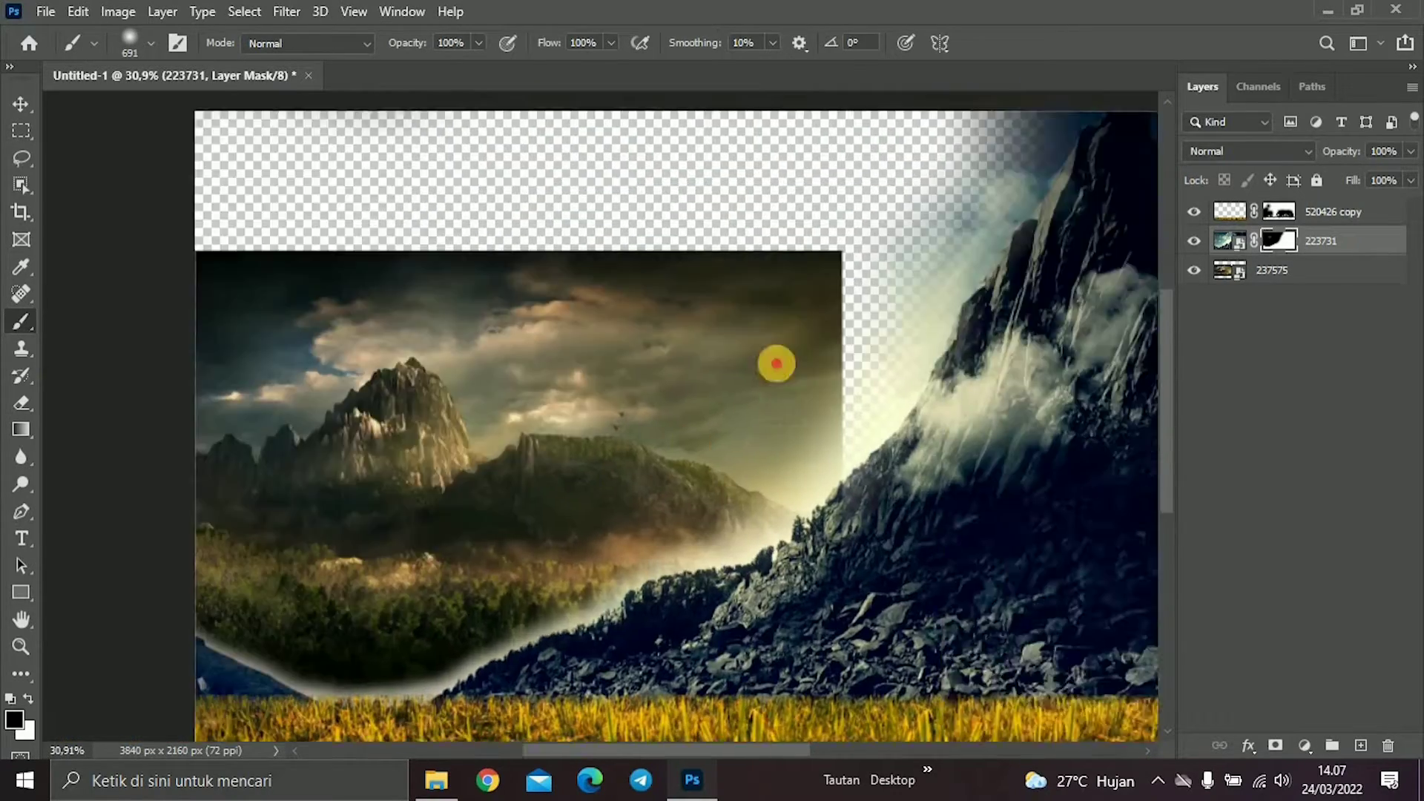
Hide the sky above the dark peak and add haze over the lower forest.
scroll(777, 364, down, 1)
scroll(989, 308, down, 1)
drag(989, 309, 903, 363)
scroll(712, 256, down, 1)
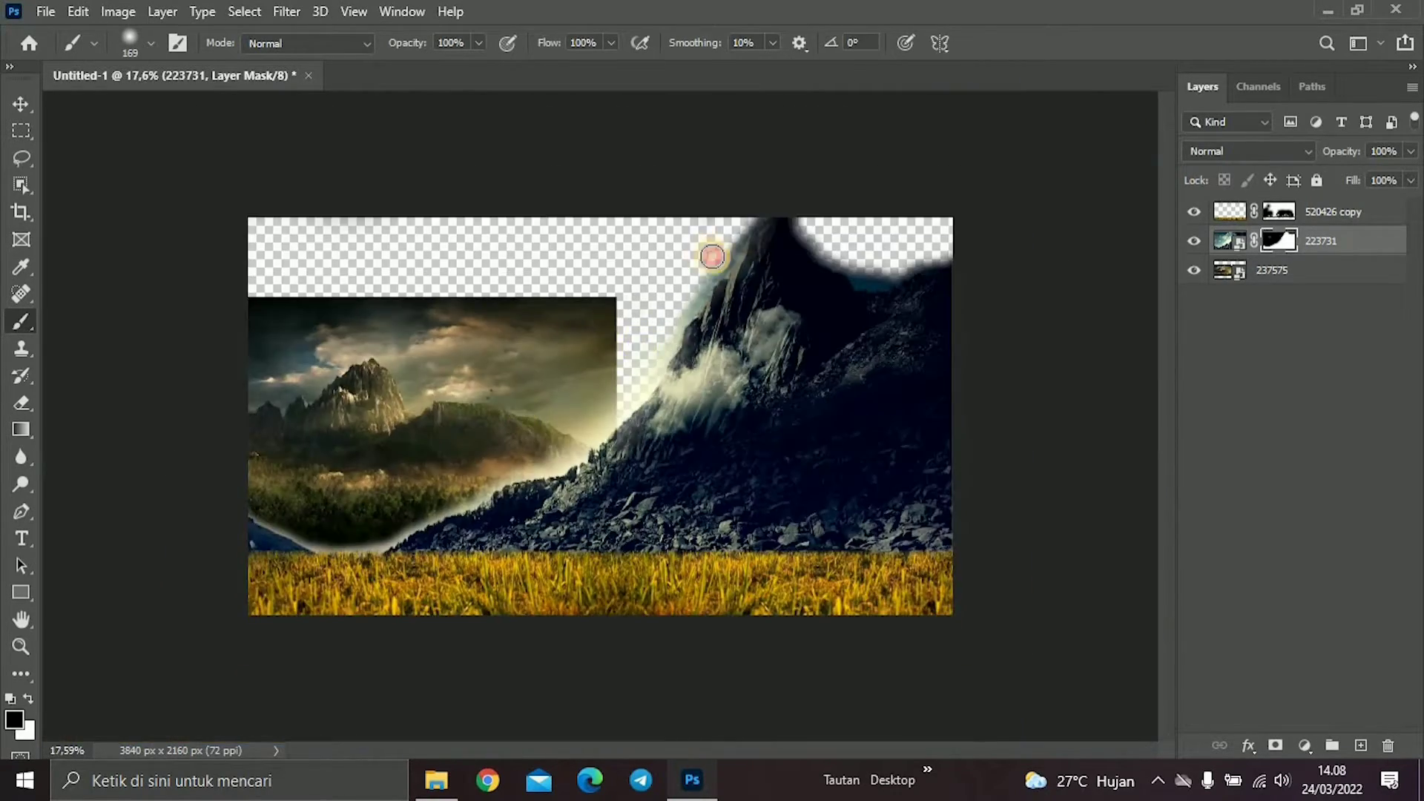
scroll(260, 538, up, 1)
key(x)
drag(366, 581, 465, 477)
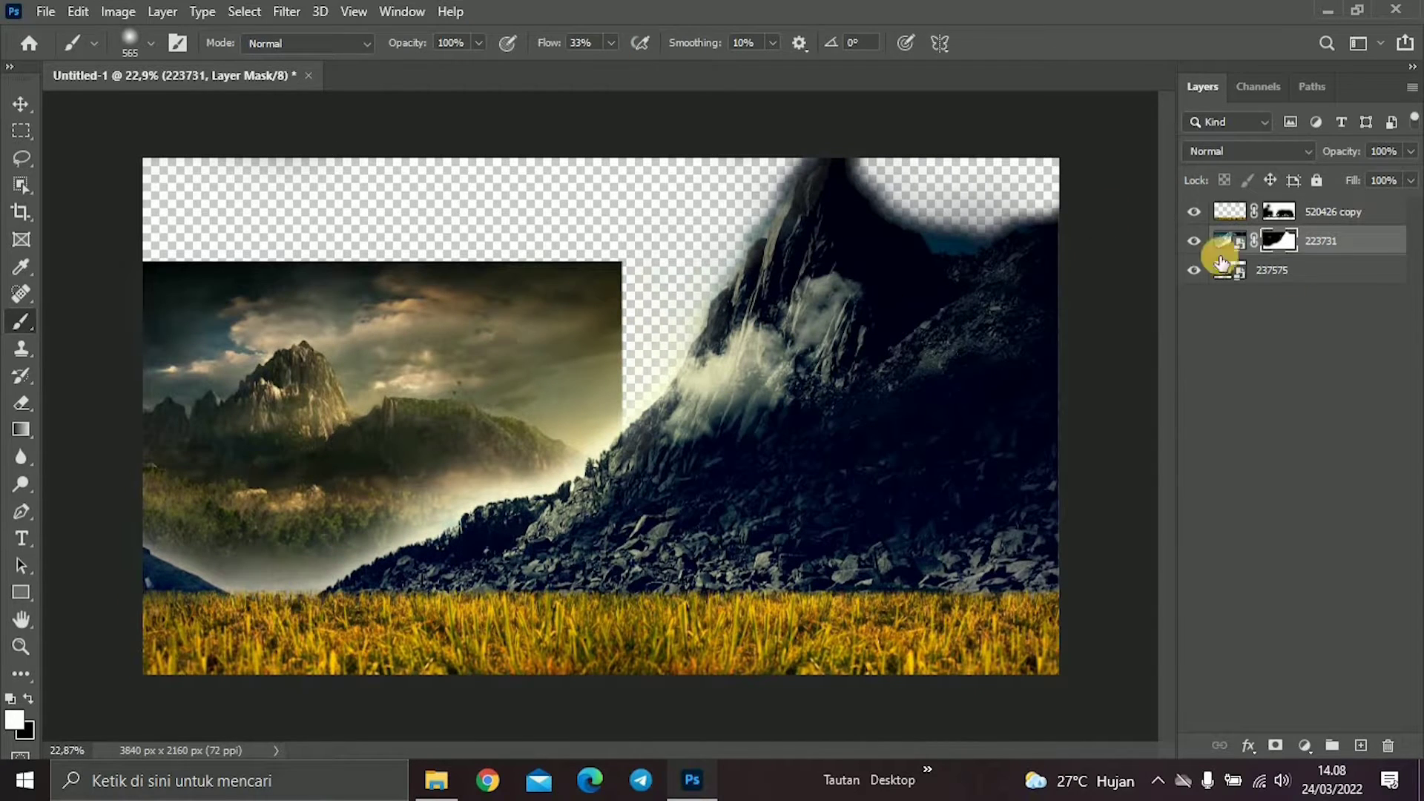
Mask out the upper-left of the green mountains, then drag the sky image in.
click(1224, 270)
scroll(532, 309, down, 1)
key(x)
drag(531, 308, 186, 319)
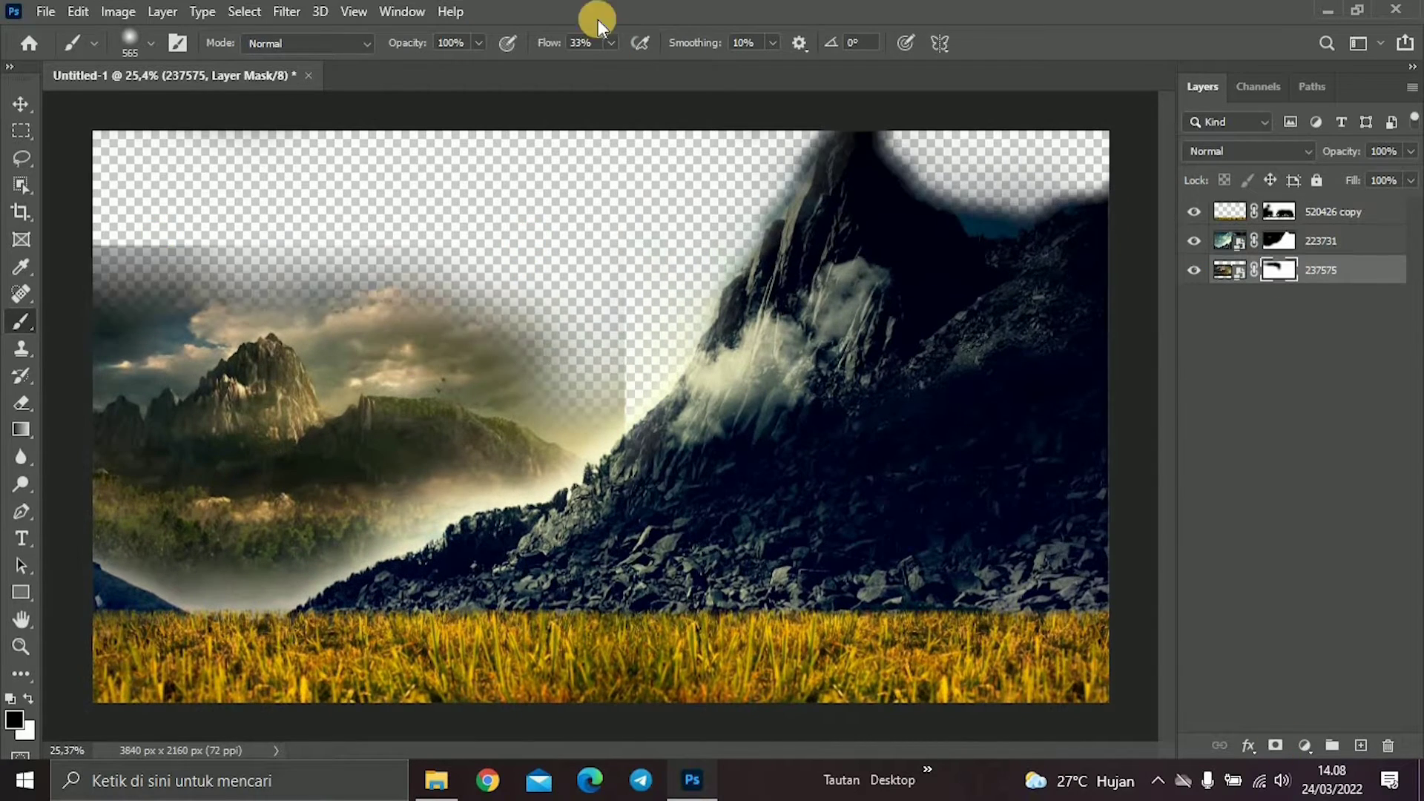
drag(547, 338, 333, 281)
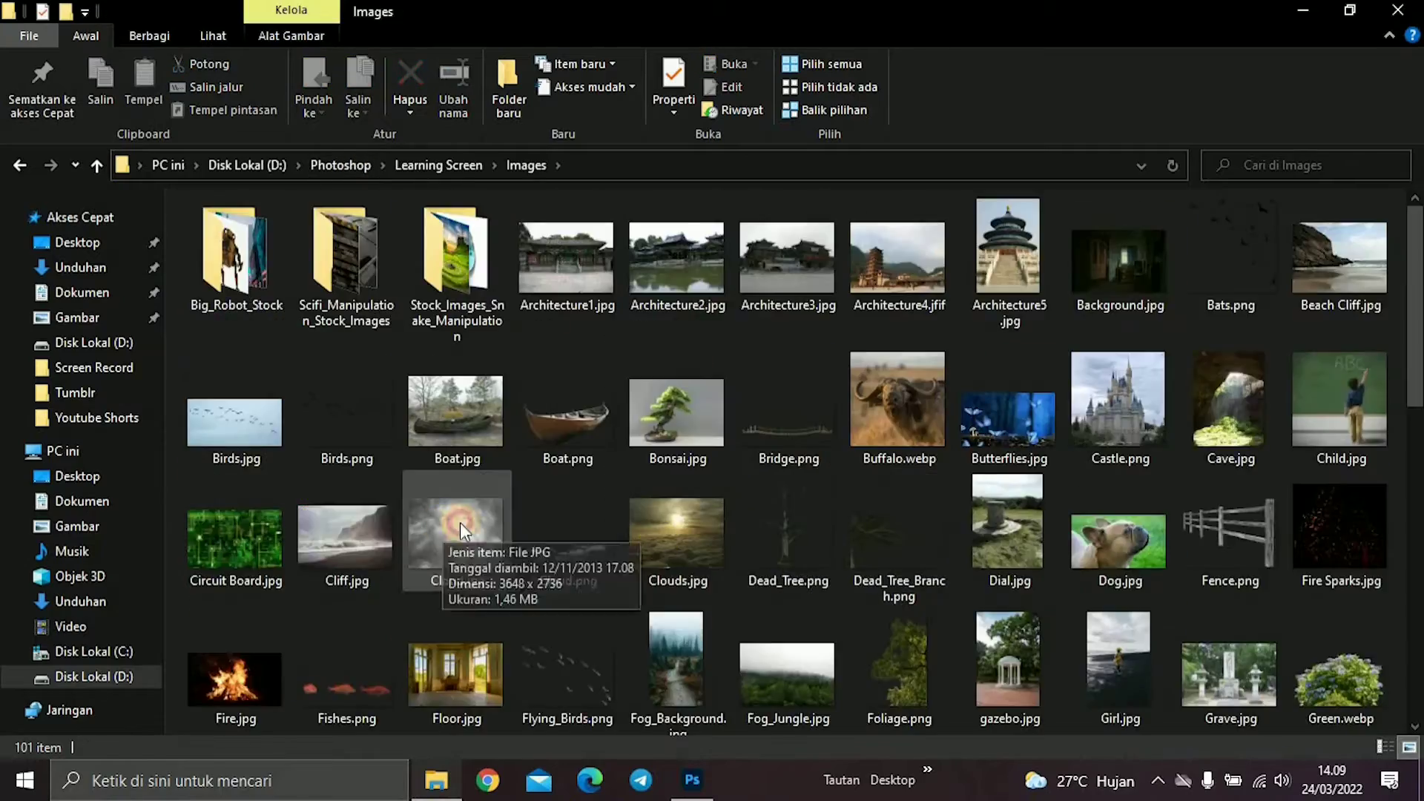
click(562, 523)
mouse_move(562, 524)
mouse_down()
mouse_move(779, 566)
mouse_move(1091, 678)
mouse_up()
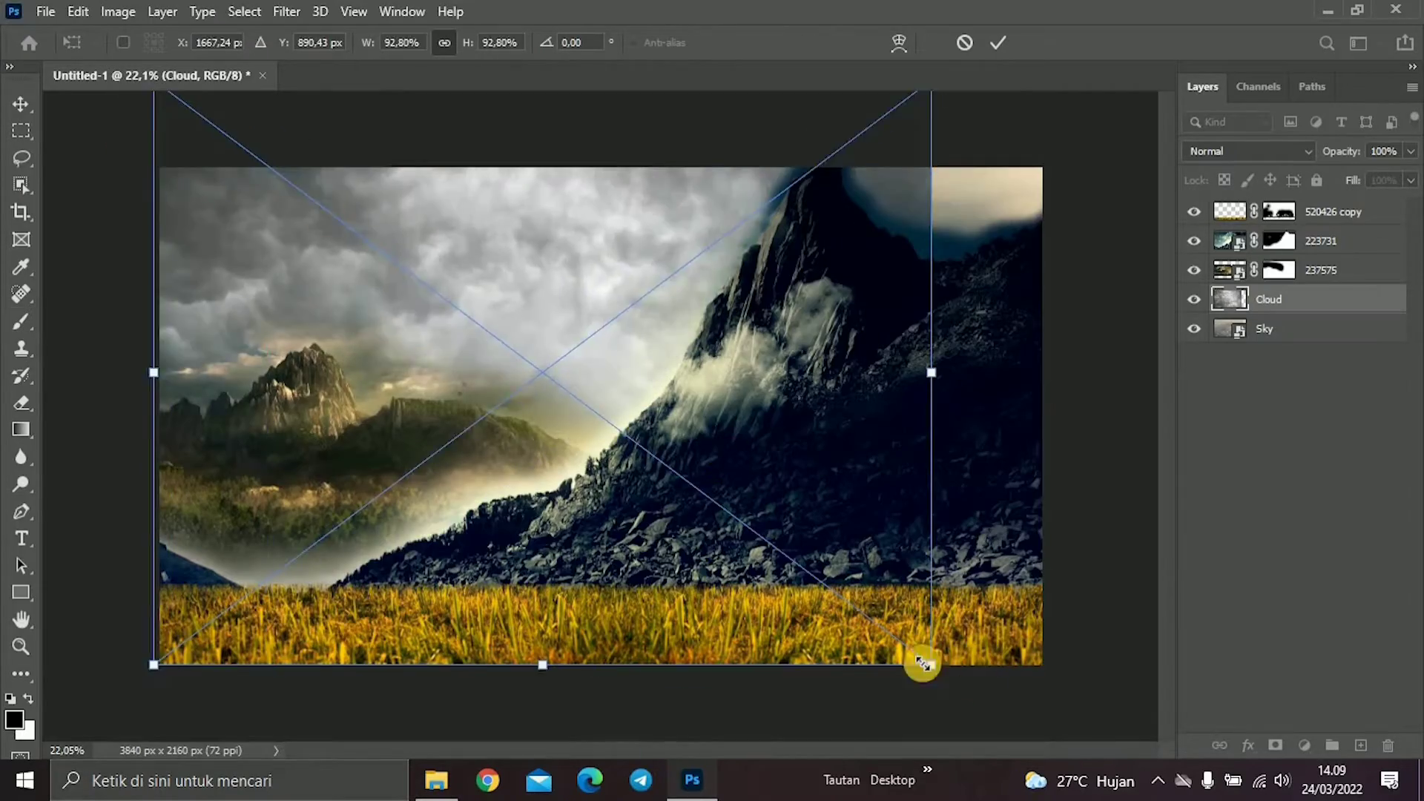
Scale the cloud image over the canvas, move the Cloud layer to the top and mask it.
drag(519, 296, 556, 287)
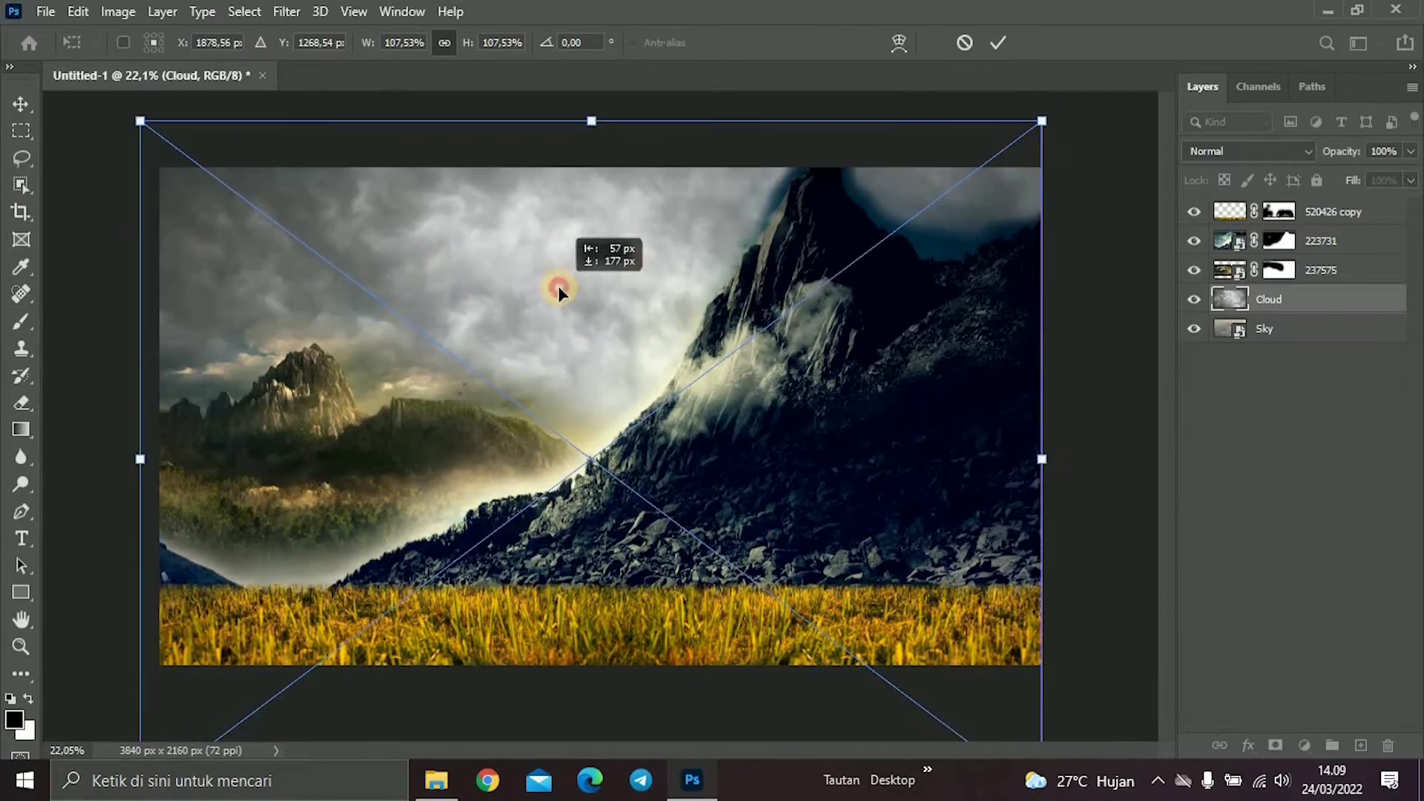
drag(143, 458, 152, 455)
key(Return)
drag(1269, 299, 1269, 204)
click(1276, 745)
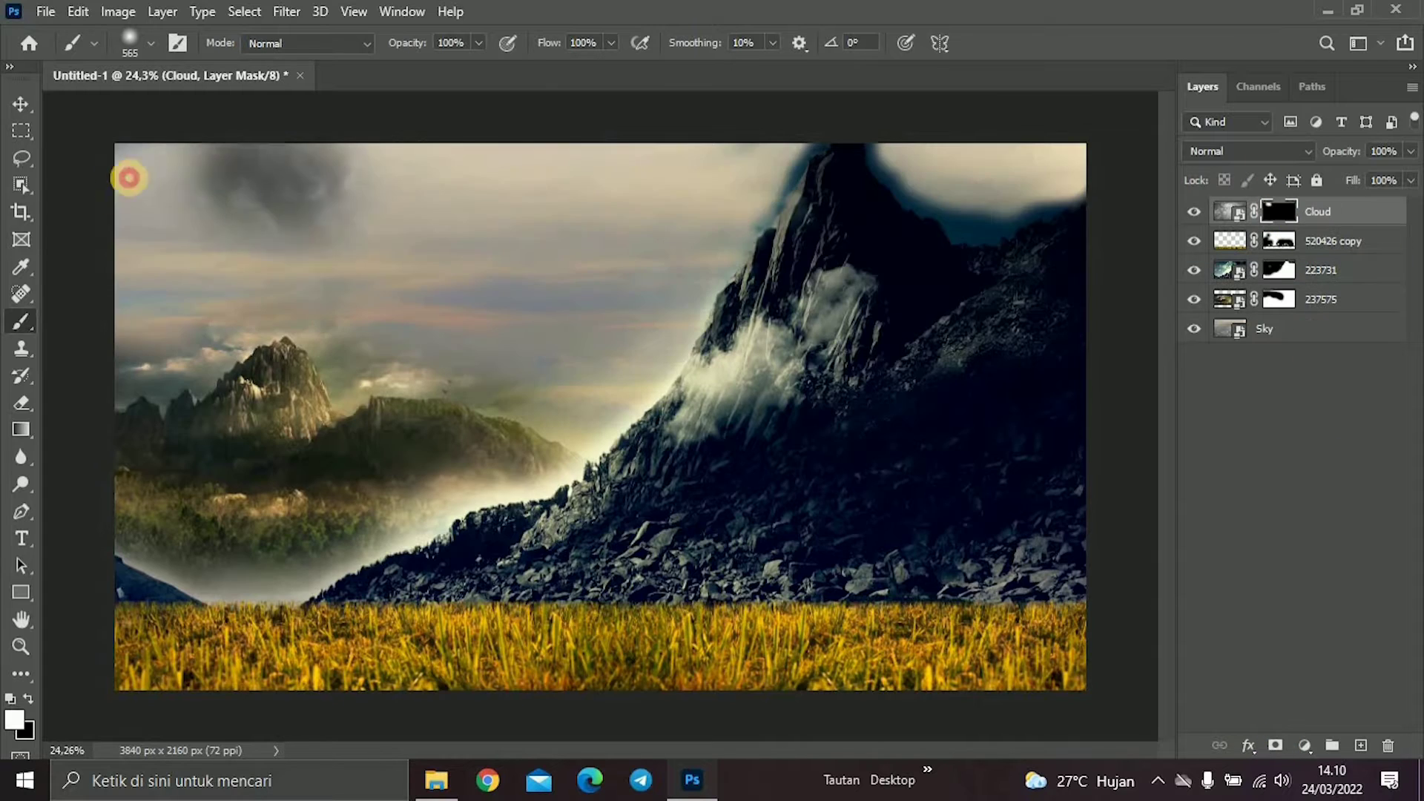
Paint cloud mist into the upper sky, left mountains and lower-right on the Cloud mask.
mouse_move(127, 175)
mouse_down()
mouse_move(777, 152)
mouse_move(604, 238)
mouse_move(267, 277)
mouse_move(125, 321)
mouse_up()
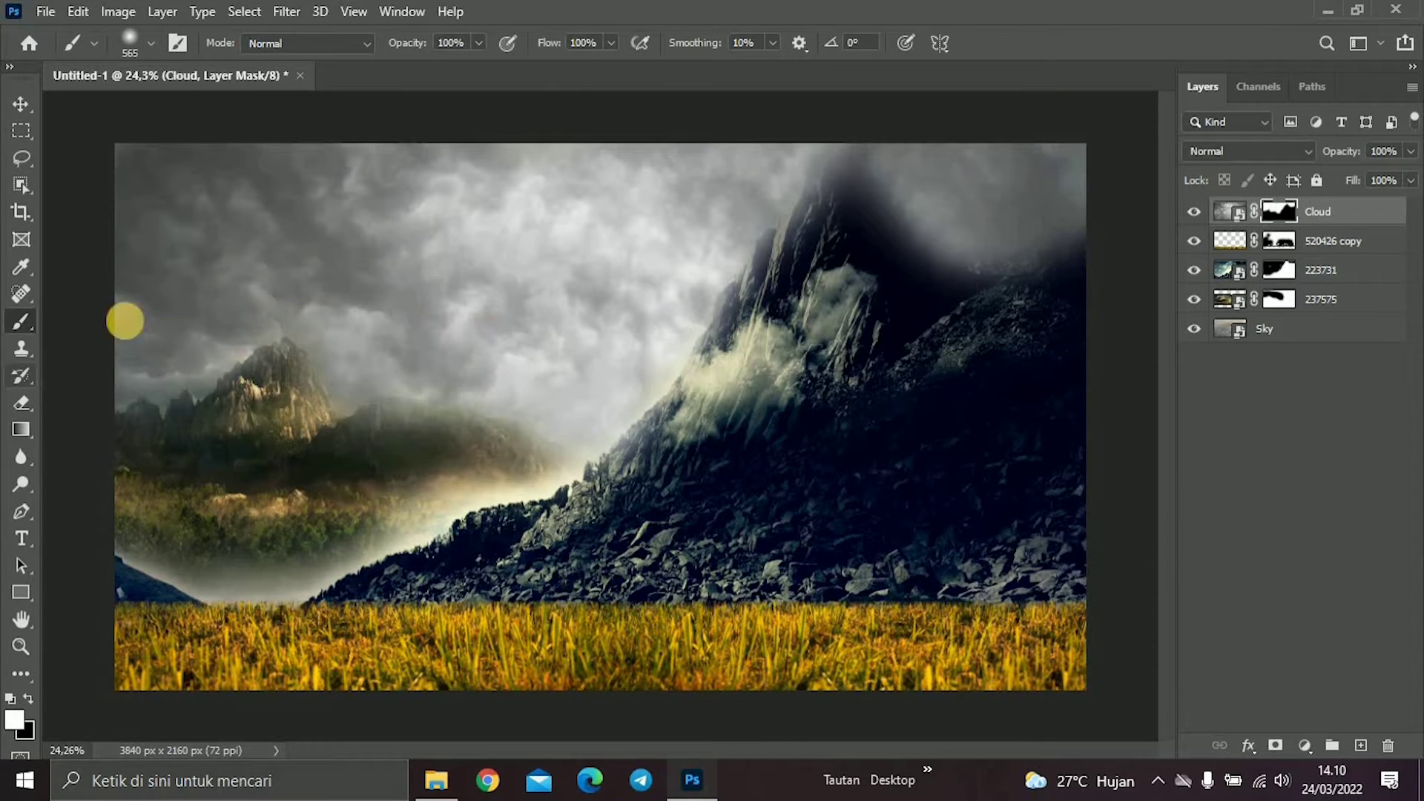
drag(175, 364, 168, 493)
key(x)
mouse_move(184, 596)
mouse_down()
mouse_move(1094, 436)
mouse_move(1110, 620)
mouse_move(728, 653)
mouse_up()
drag(550, 43, 531, 43)
key(x)
mouse_move(827, 620)
mouse_down()
mouse_move(1023, 534)
mouse_move(1050, 468)
mouse_move(1065, 474)
mouse_up()
Paint fog over the mountain peak with white on the Cloud mask.
key(x)
scroll(819, 496, down, 2)
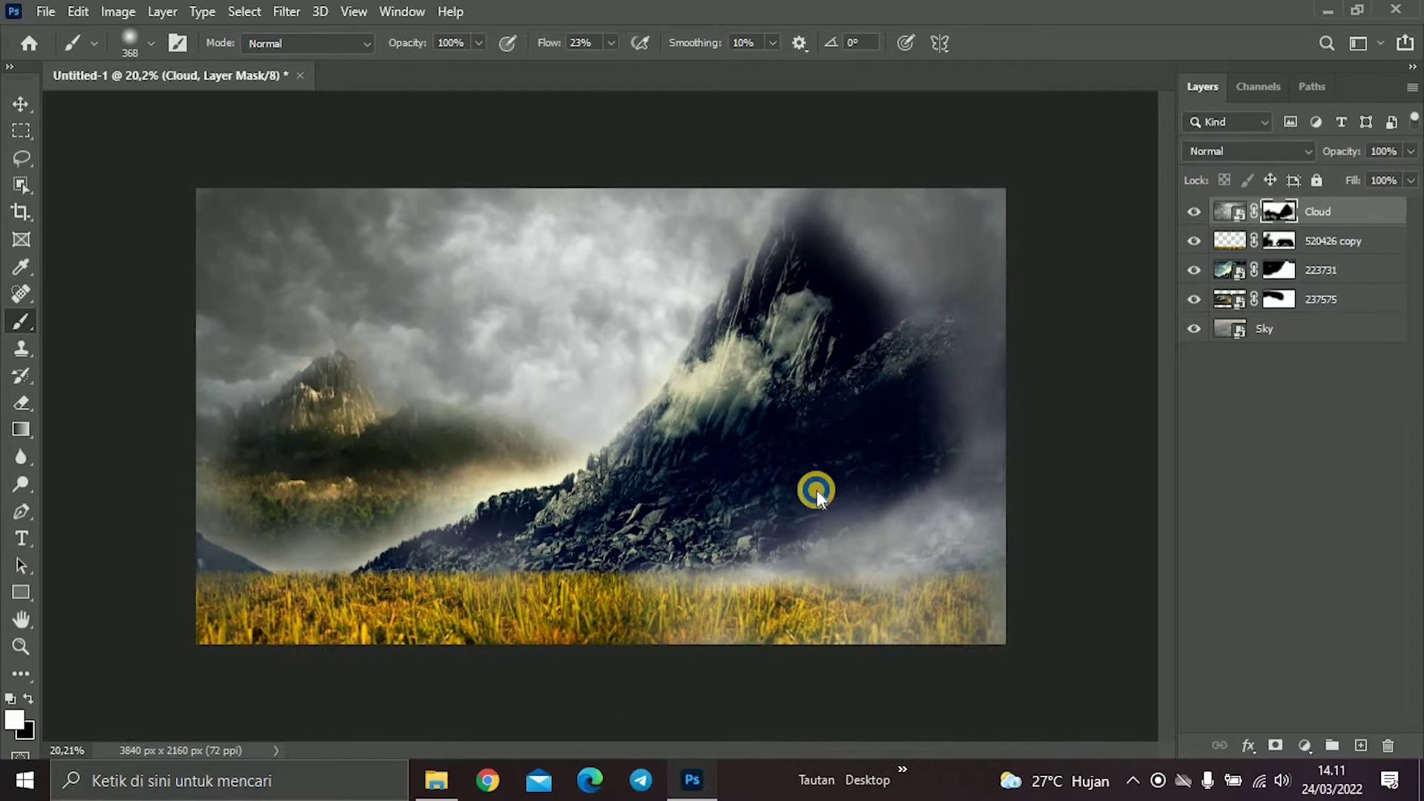
drag(798, 326, 566, 499)
scroll(566, 499, down, 2)
scroll(519, 519, up, 3)
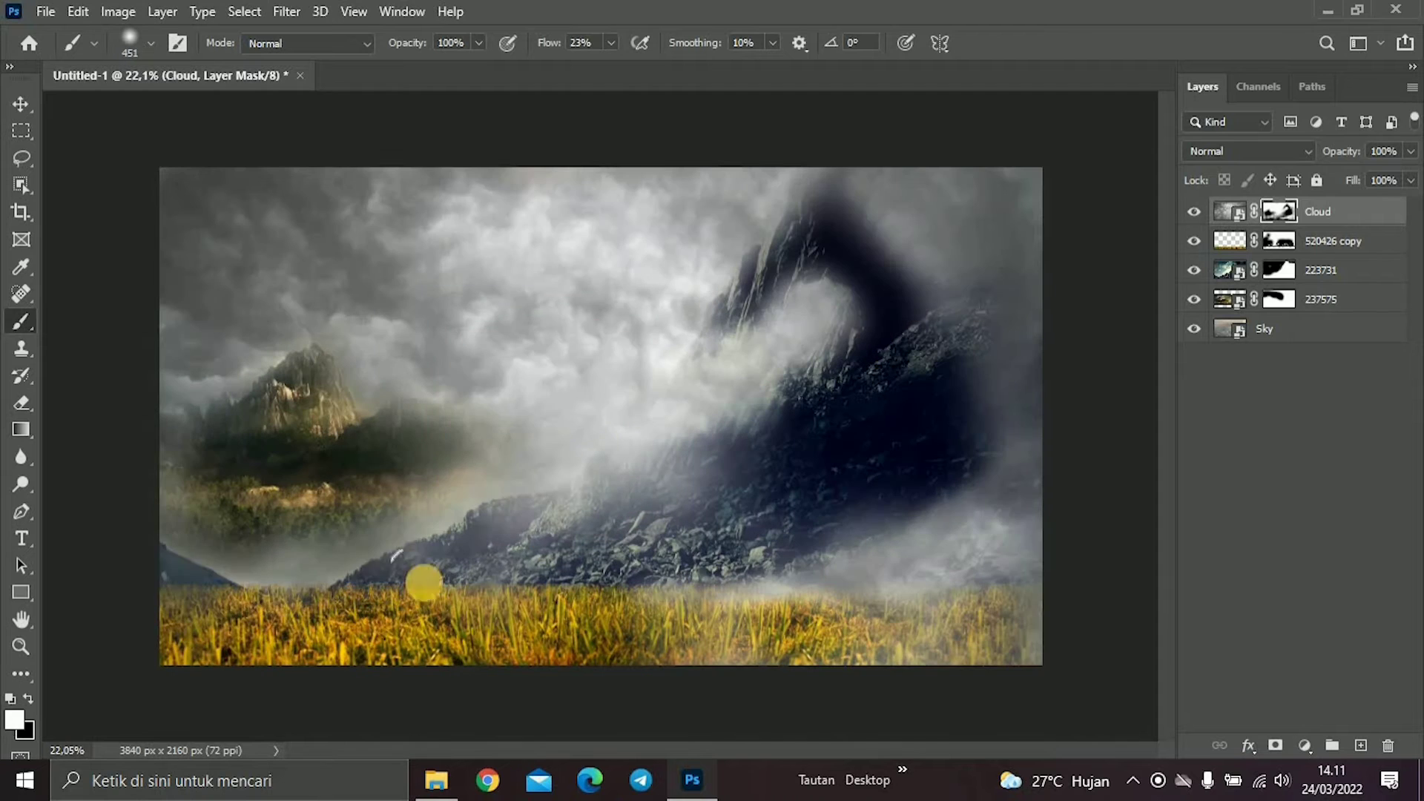
scroll(874, 244, down, 1)
Thin the fog on the right mountain slope and add fog over the lower-left grass.
mouse_move(875, 245)
mouse_down()
mouse_move(954, 379)
mouse_move(636, 588)
mouse_move(776, 512)
mouse_up()
scroll(777, 512, down, 1)
key(x)
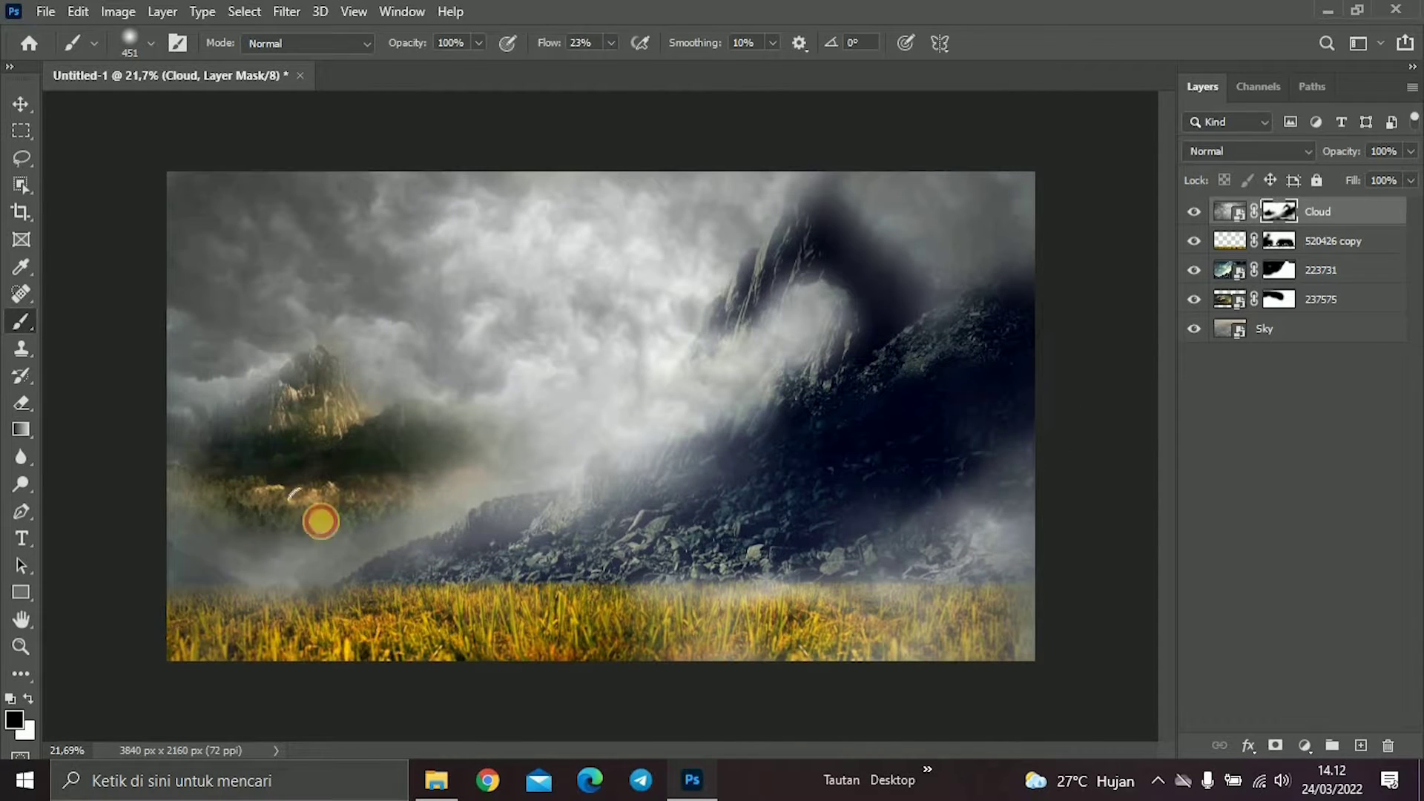
click(1212, 277)
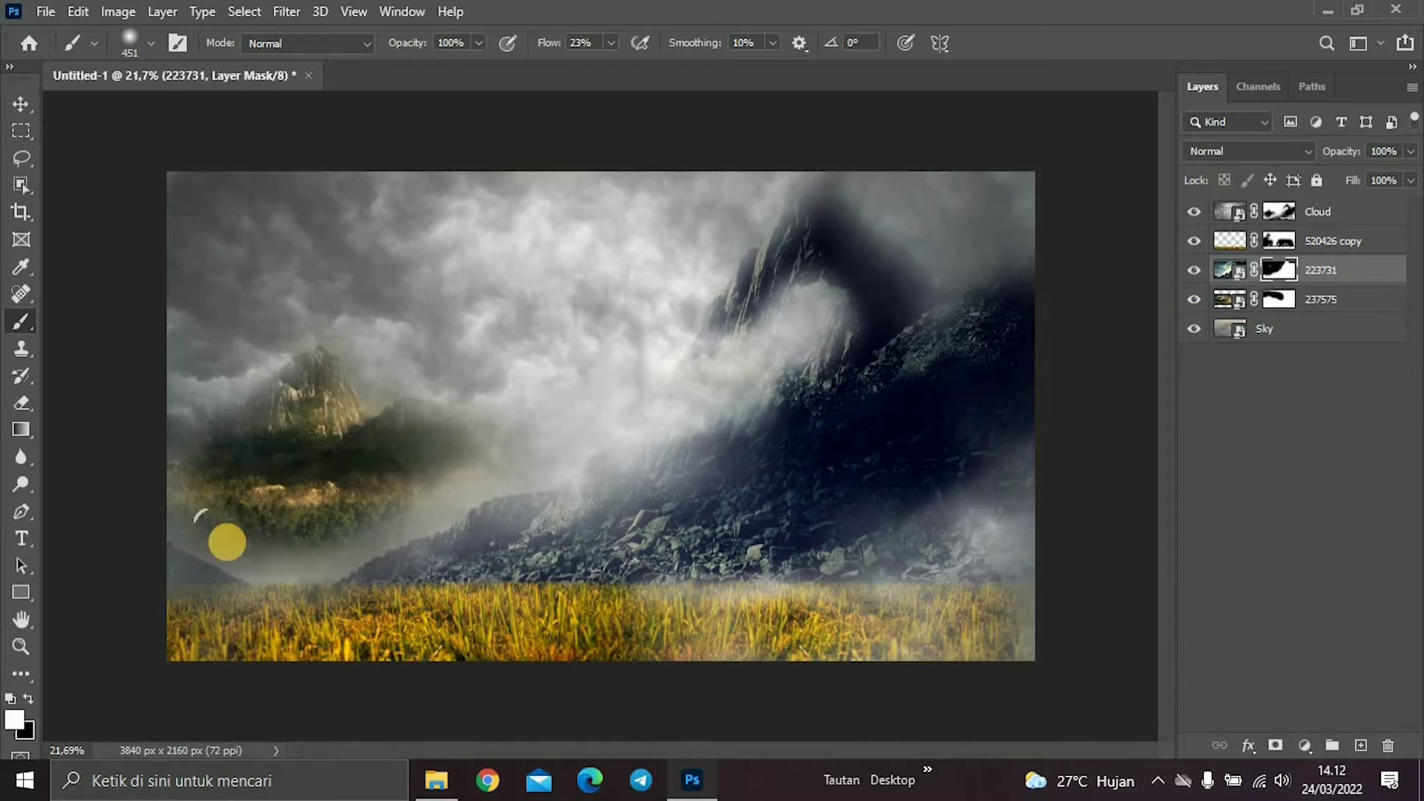
click(1286, 216)
drag(245, 564, 313, 542)
Move the Planet layer beneath the dark mountain layer 223731.
scroll(236, 658, up, 1)
key(x)
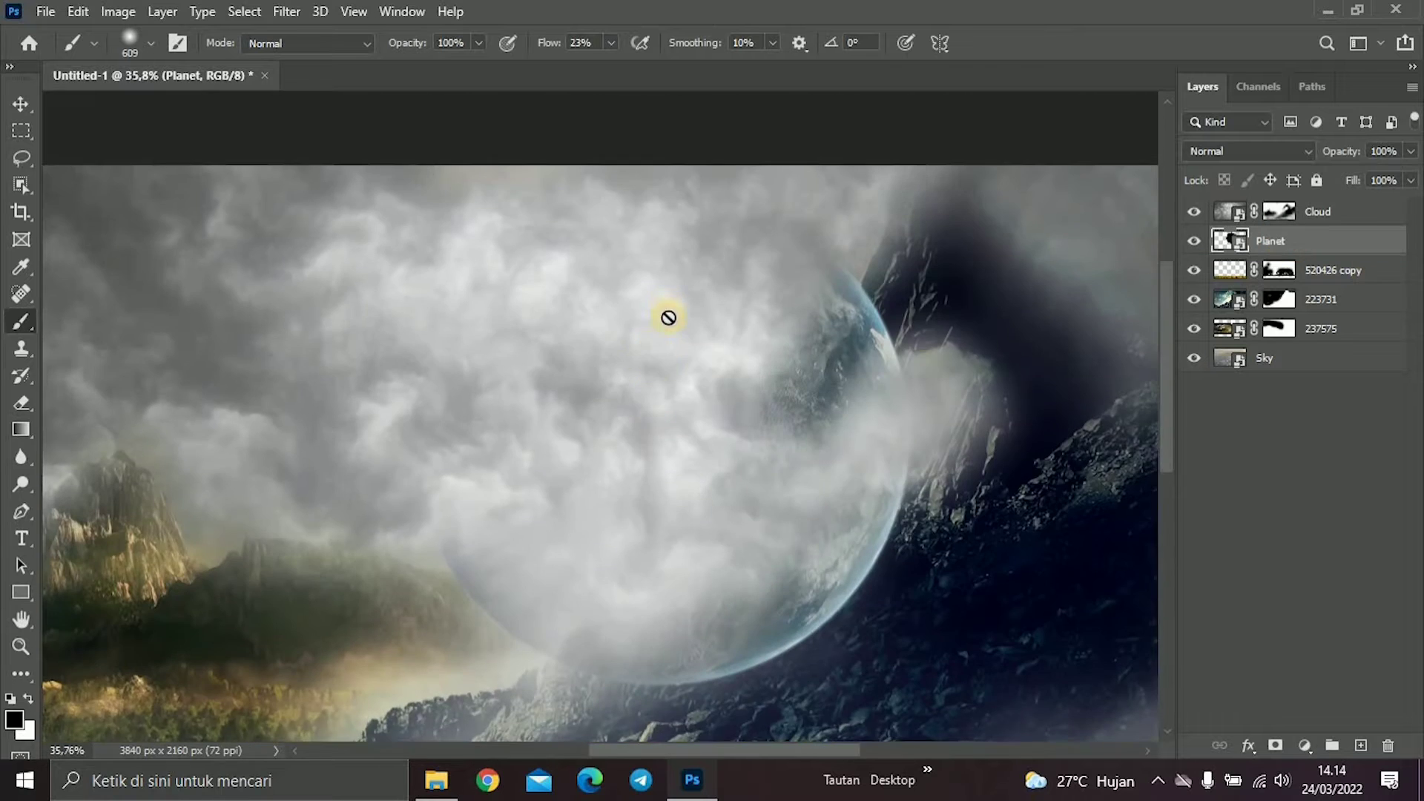
scroll(668, 317, down, 2)
drag(1270, 240, 1270, 315)
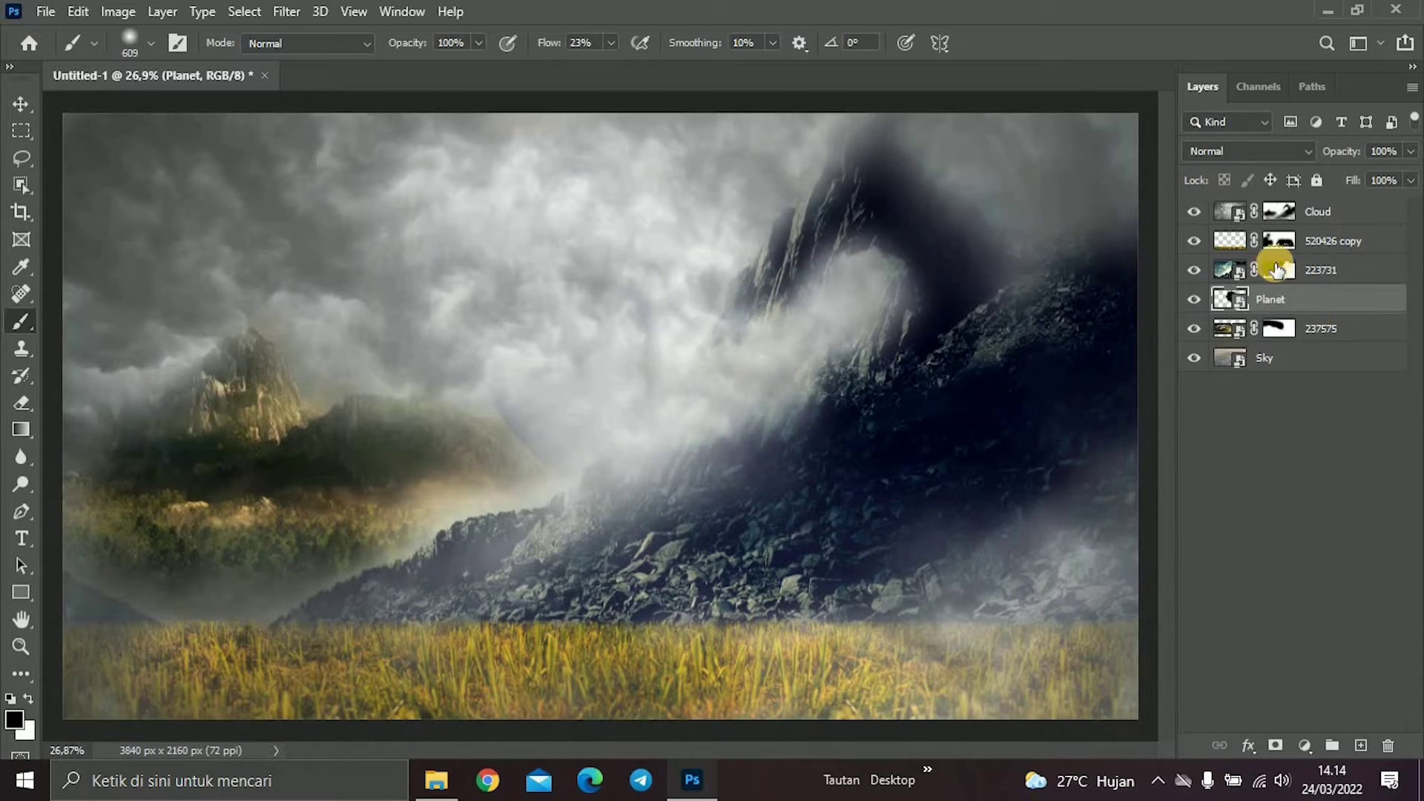
Set brush Flow to 100% and clear the Cloud mask fog to reveal the planet.
click(1318, 212)
click(611, 42)
drag(623, 66, 693, 67)
mouse_move(630, 282)
mouse_down()
mouse_move(604, 384)
mouse_move(633, 232)
mouse_move(706, 226)
mouse_move(674, 214)
mouse_move(675, 429)
mouse_move(757, 347)
mouse_move(757, 312)
mouse_up()
key(x)
Repaint mist so it sweeps across the planet's lower half.
key(x)
scroll(599, 416, down, 2)
drag(665, 464, 631, 445)
key(x)
scroll(647, 379, up, 2)
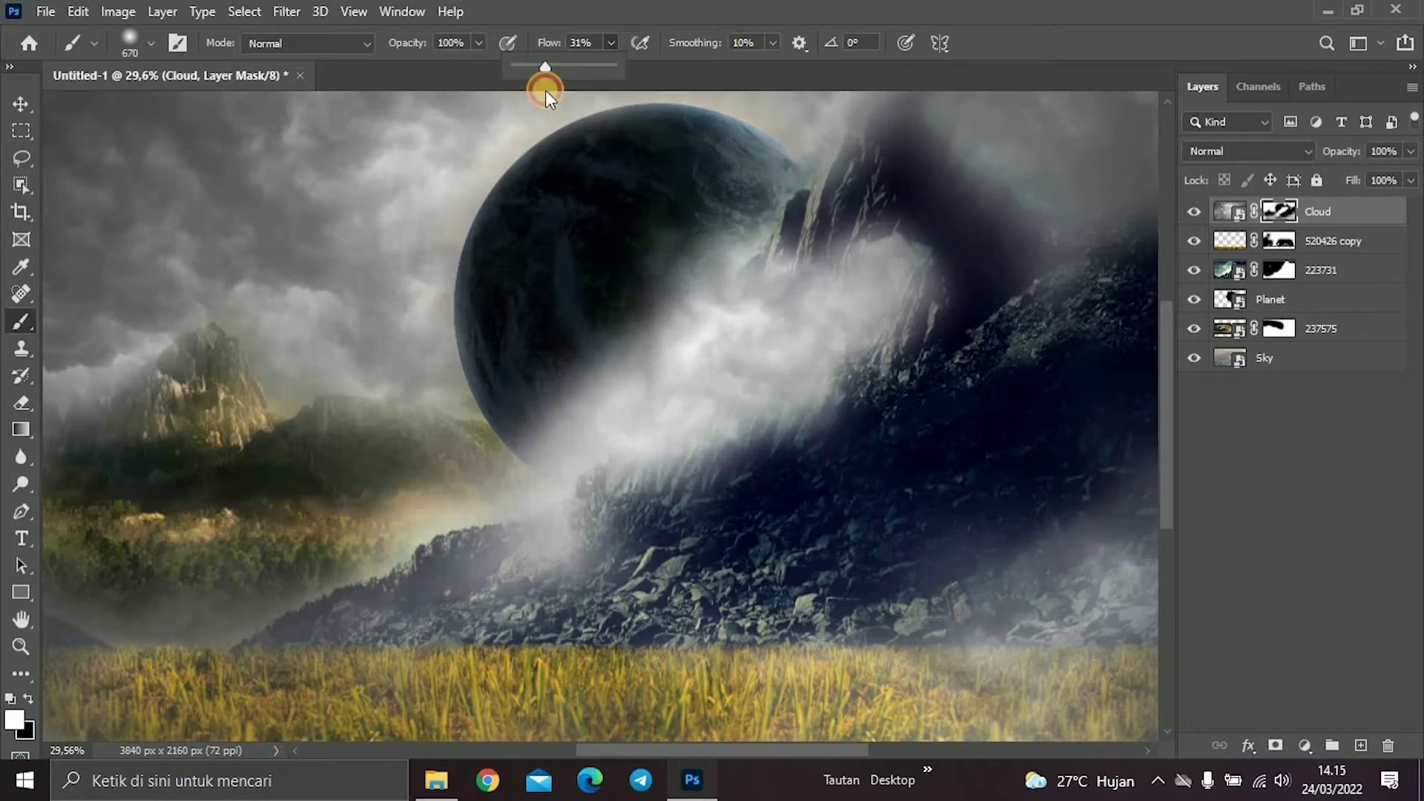
scroll(765, 239, down, 1)
key(x)
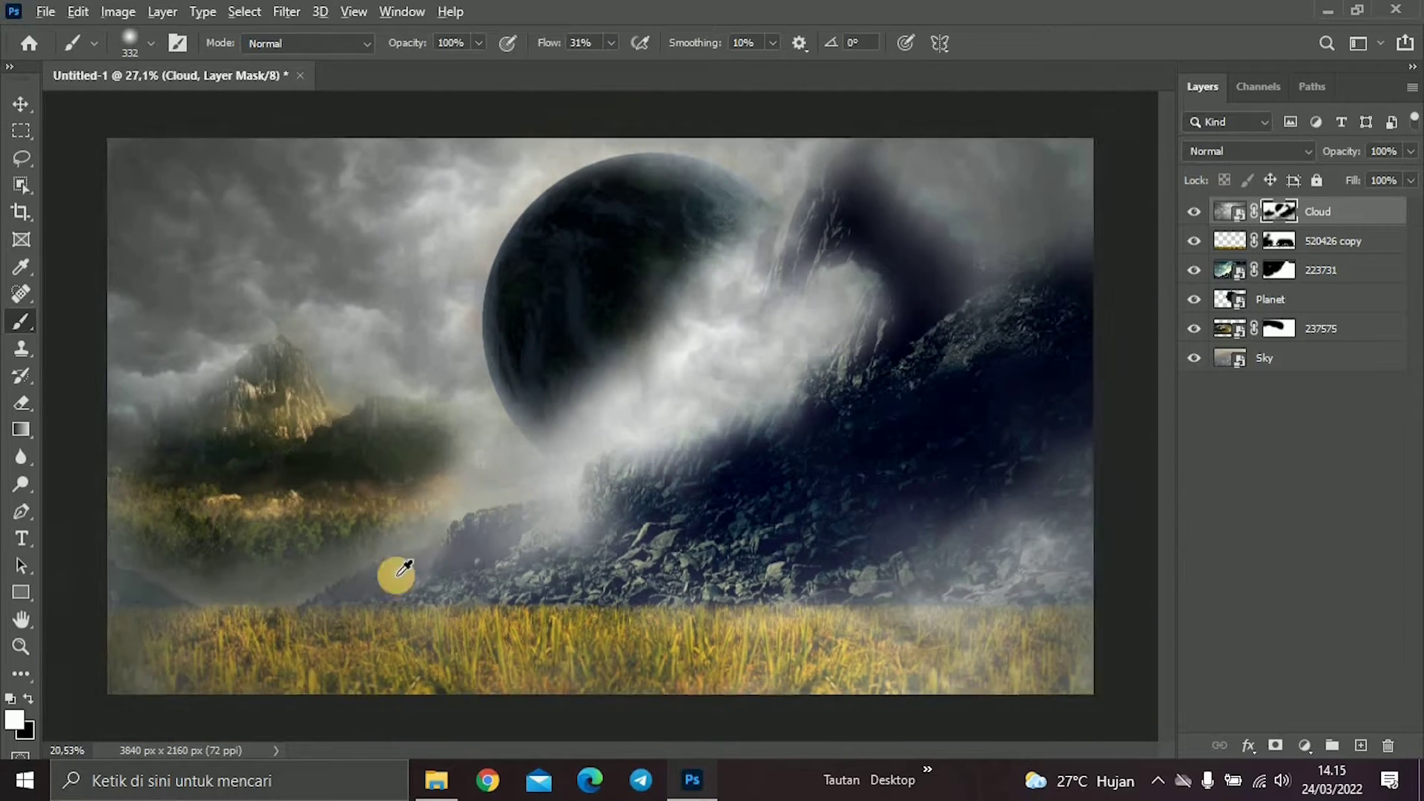
scroll(516, 522, down, 1)
scroll(405, 414, down, 2)
scroll(653, 304, up, 2)
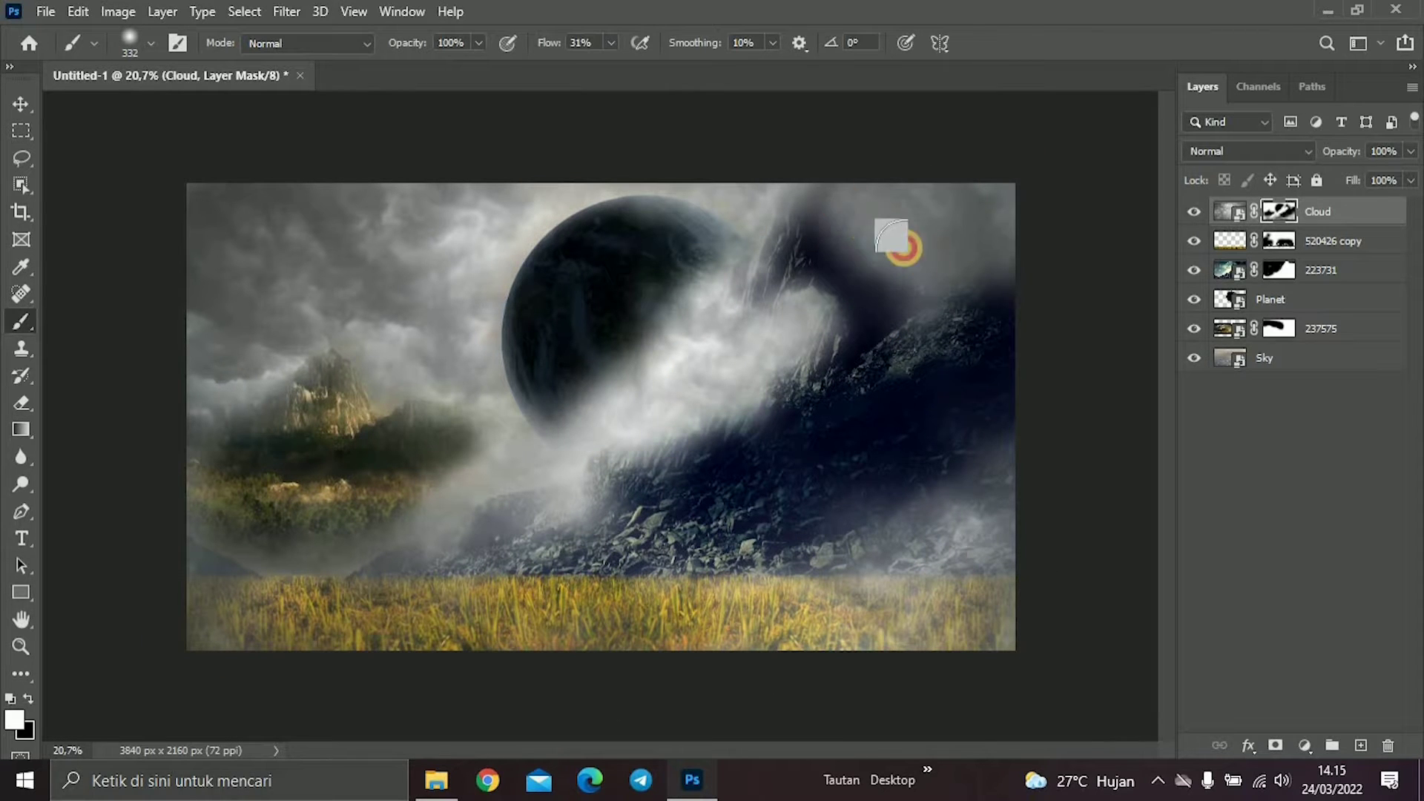
scroll(681, 424, up, 1)
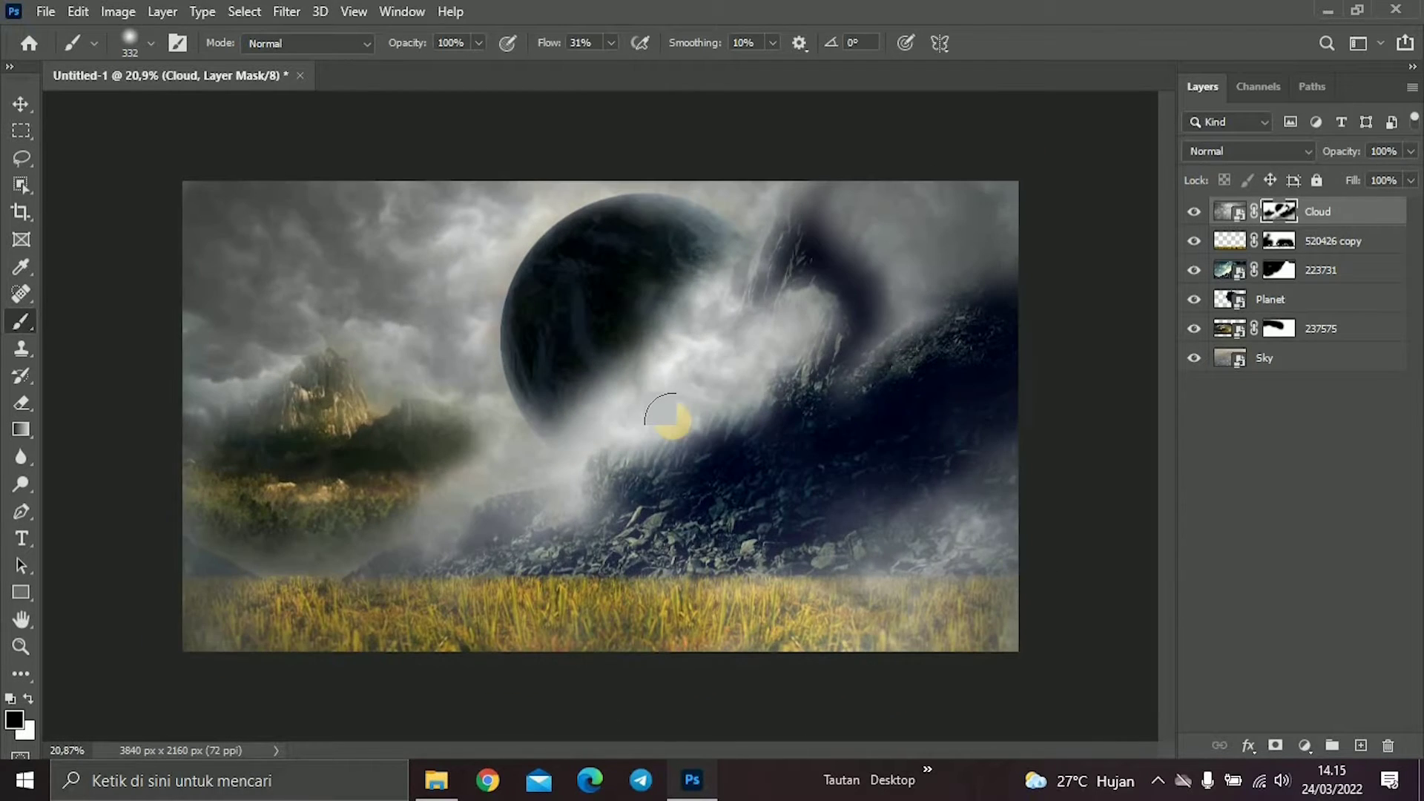
Tint mountain layer 237575 reddish with a Color Balance adjustment (Magenta -48).
click(1307, 332)
click(1305, 746)
click(1320, 564)
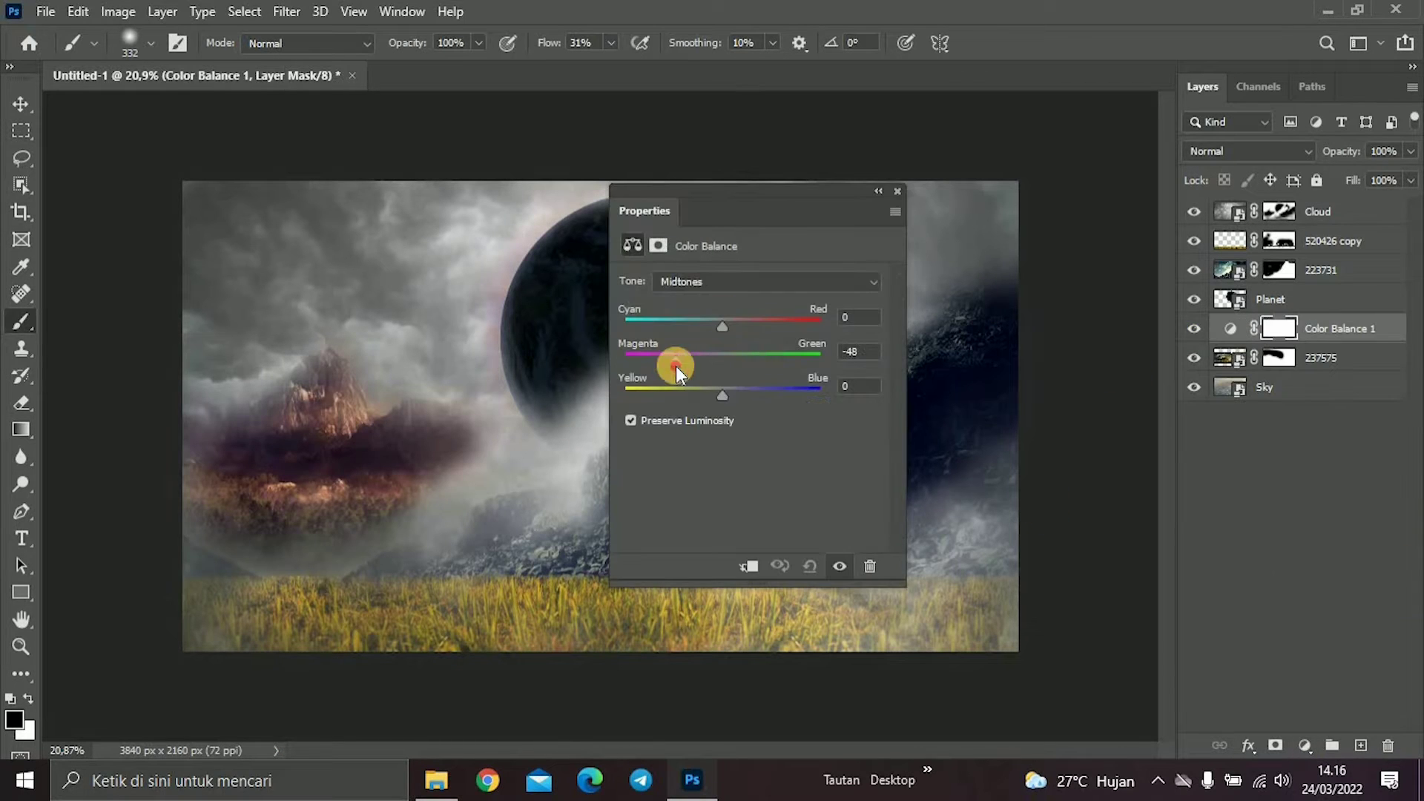
click(897, 191)
click(1194, 357)
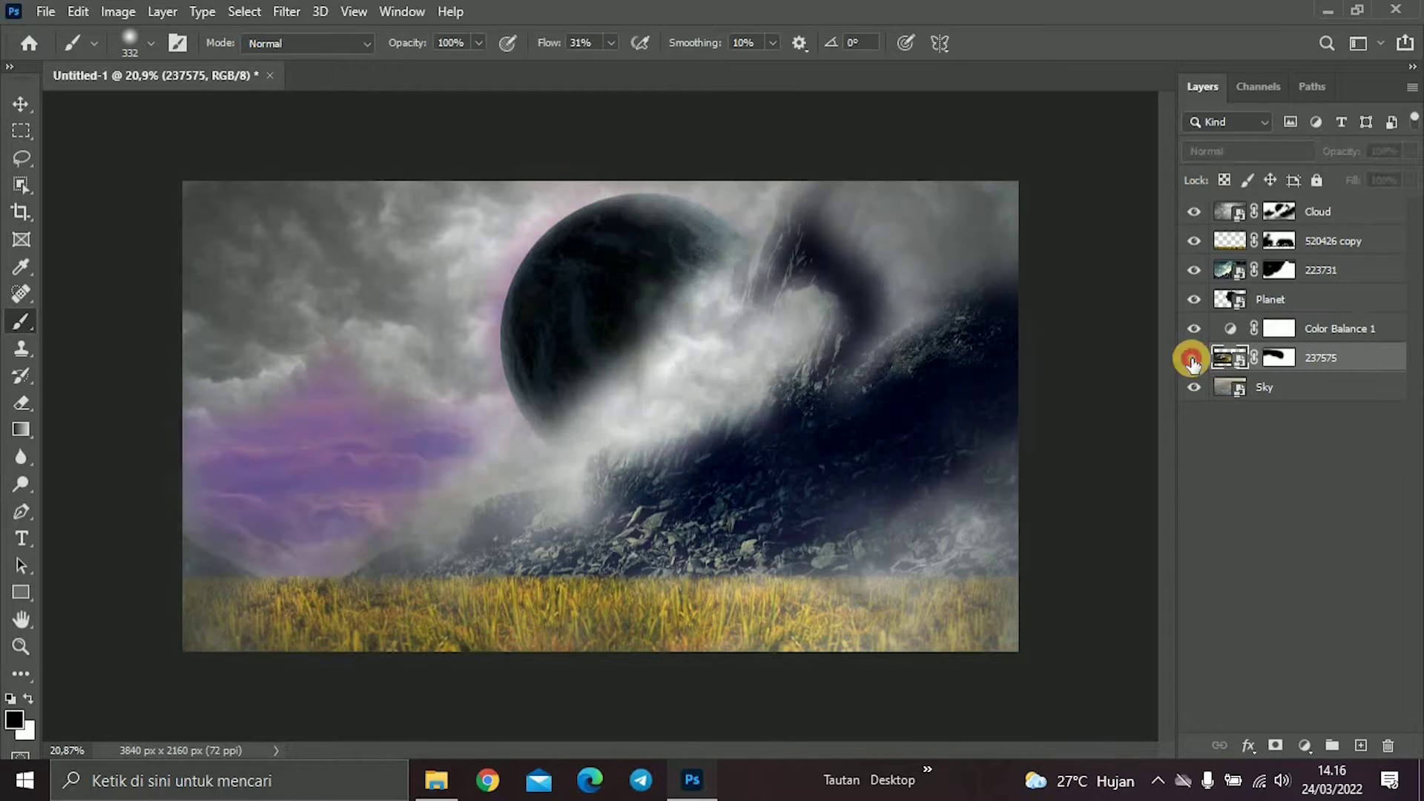
Turn the grass layer '520426 copy' purple with a clipped Hue/Saturation adjustment.
click(1335, 241)
click(1307, 753)
click(1291, 542)
drag(804, 184, 1089, 170)
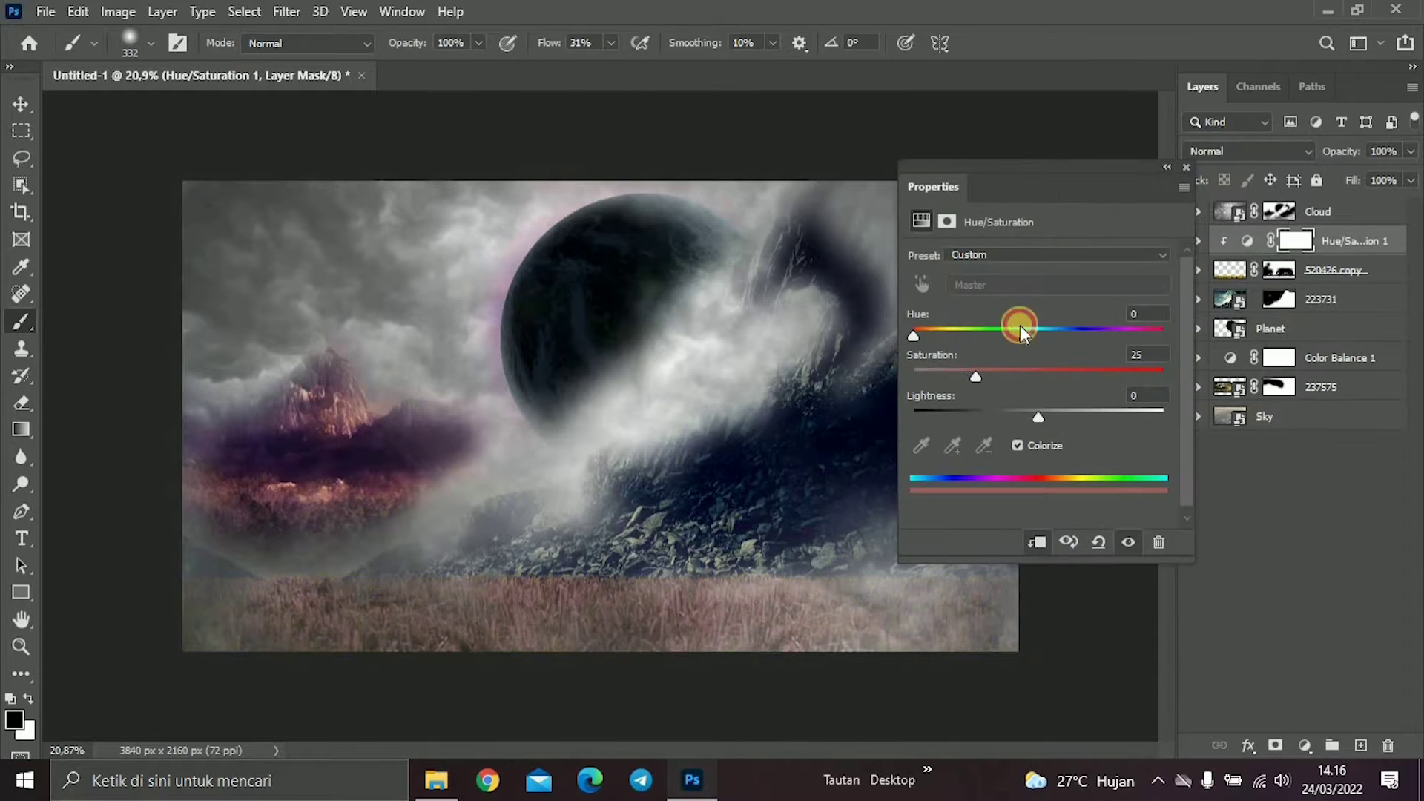
drag(1015, 373, 998, 426)
click(1011, 335)
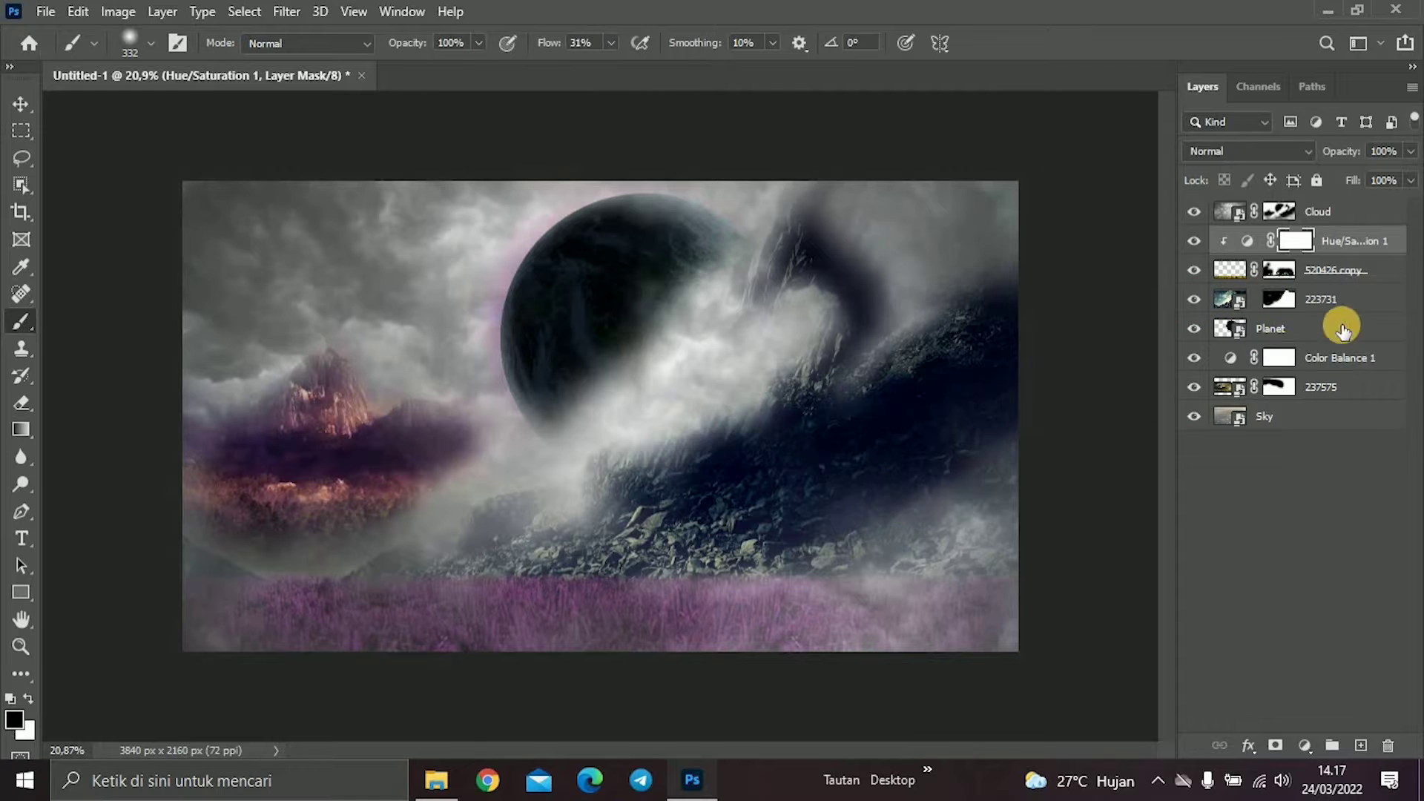
Give rocky slope 223731 a muted purple tint with a colorized Hue/Saturation adjustment.
click(1217, 299)
click(1306, 745)
click(1291, 541)
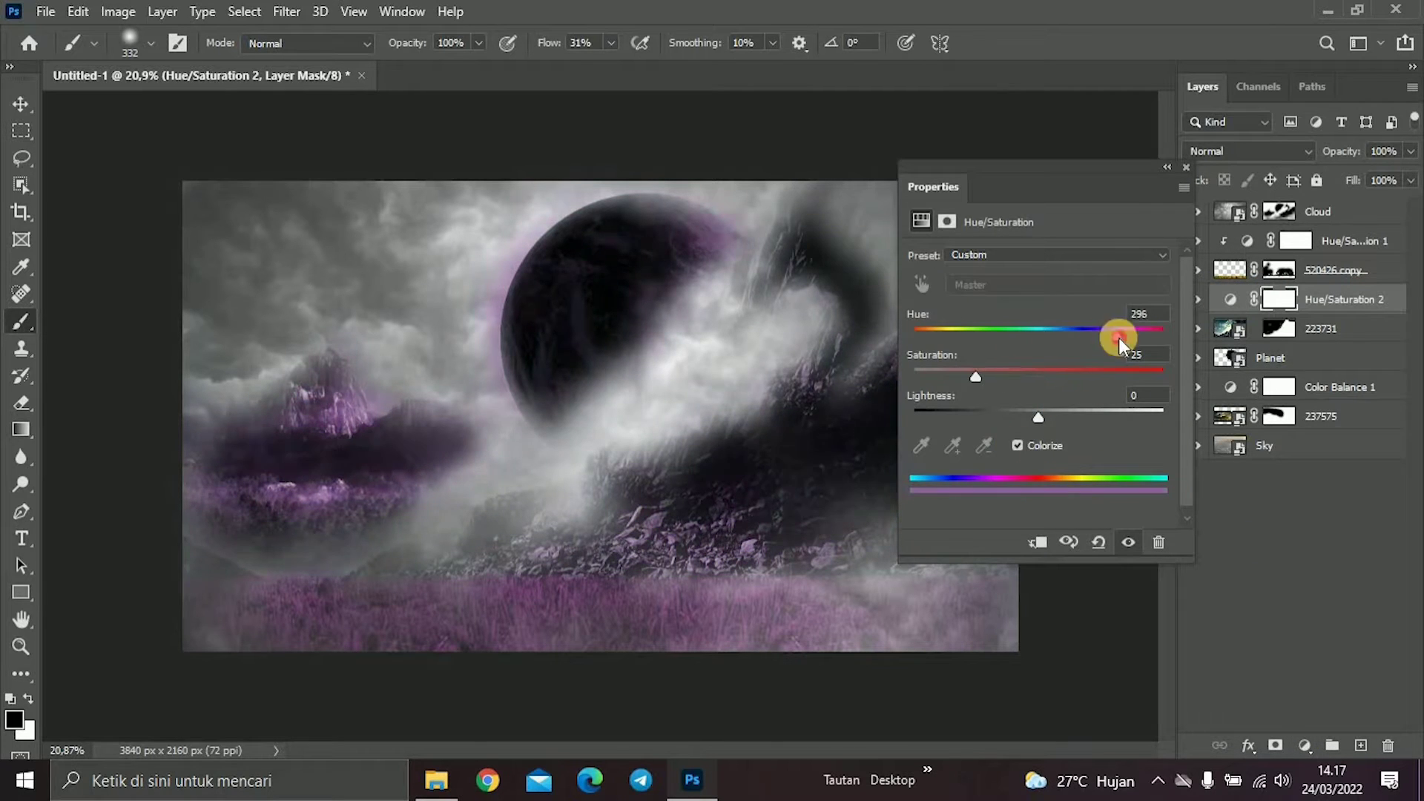
drag(991, 345, 1047, 341)
drag(976, 377, 914, 377)
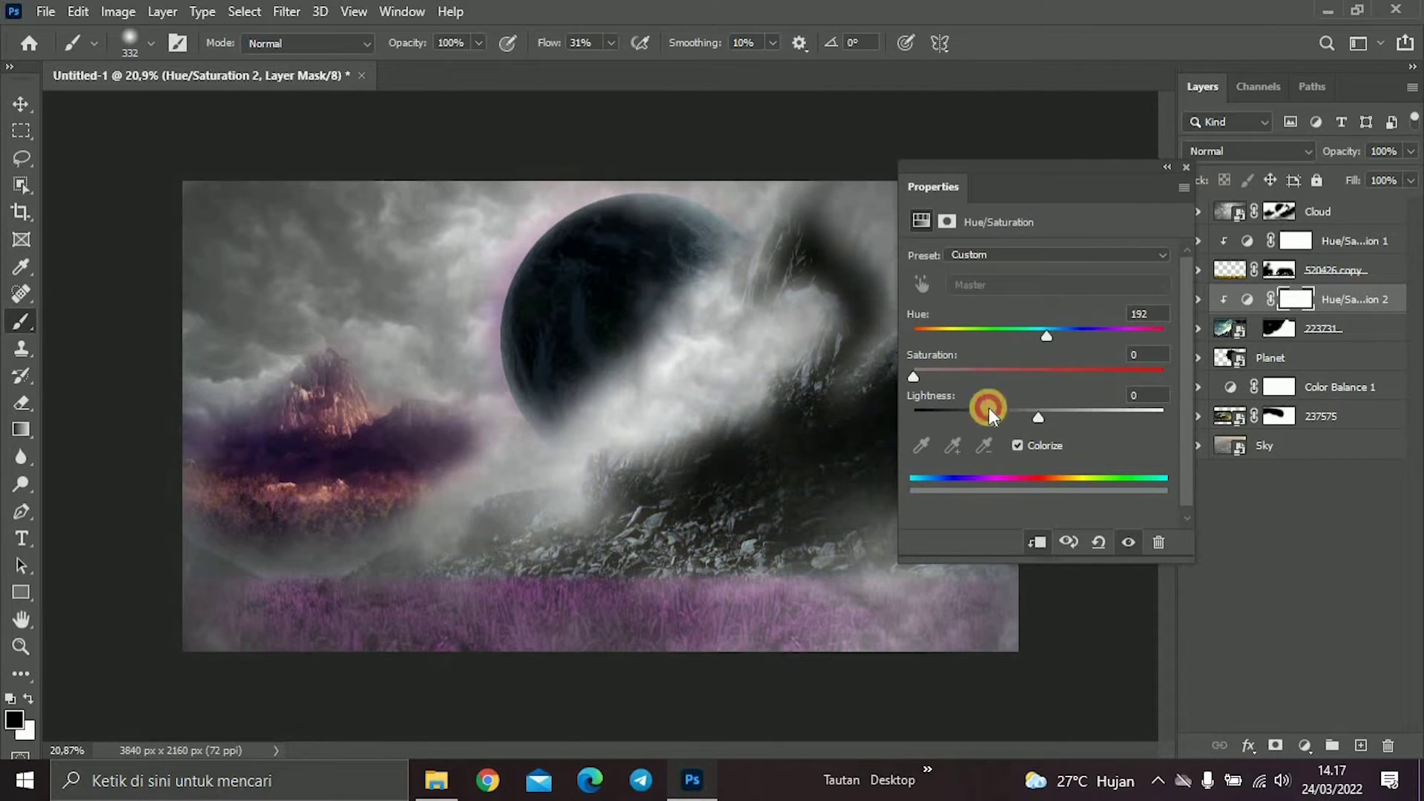
drag(1086, 335, 1125, 336)
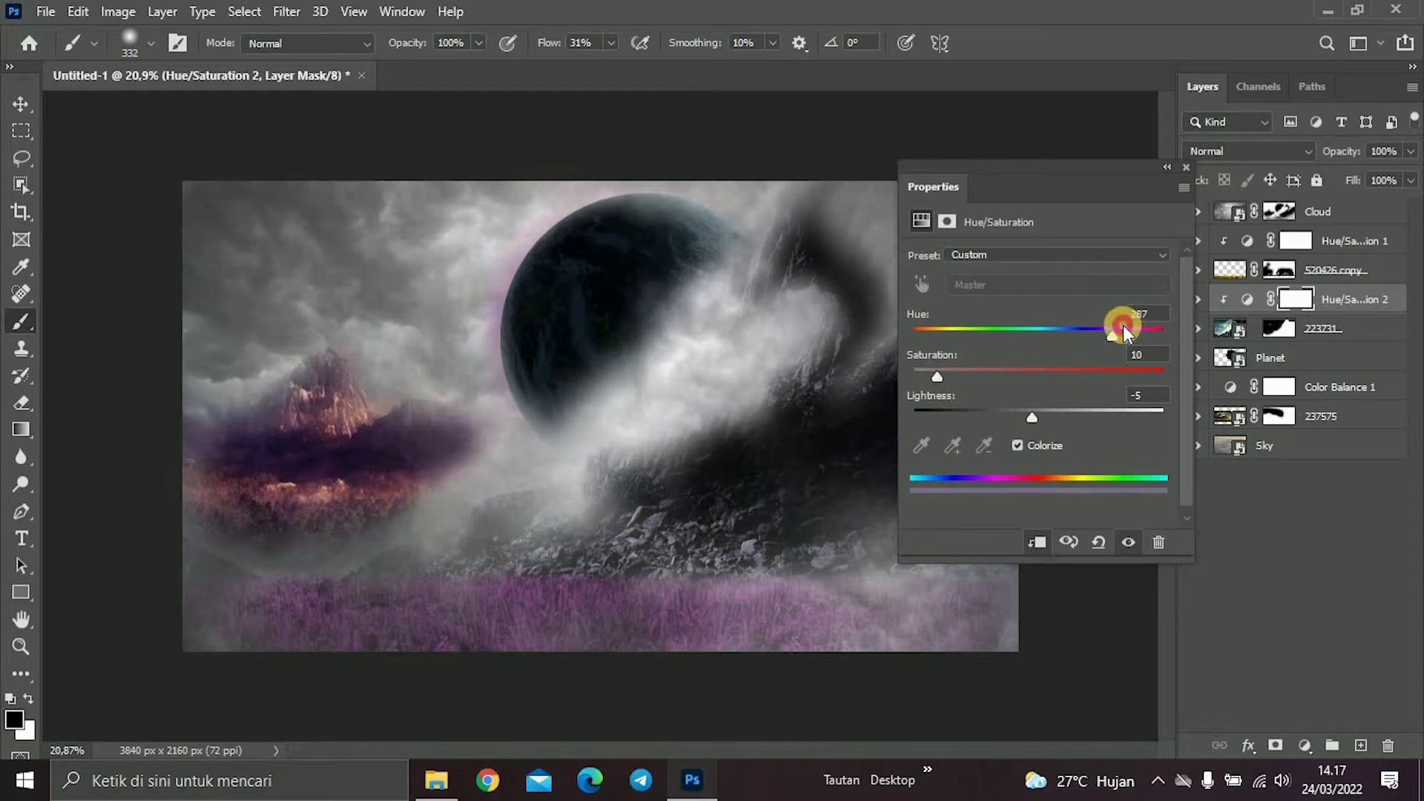
drag(938, 371, 972, 371)
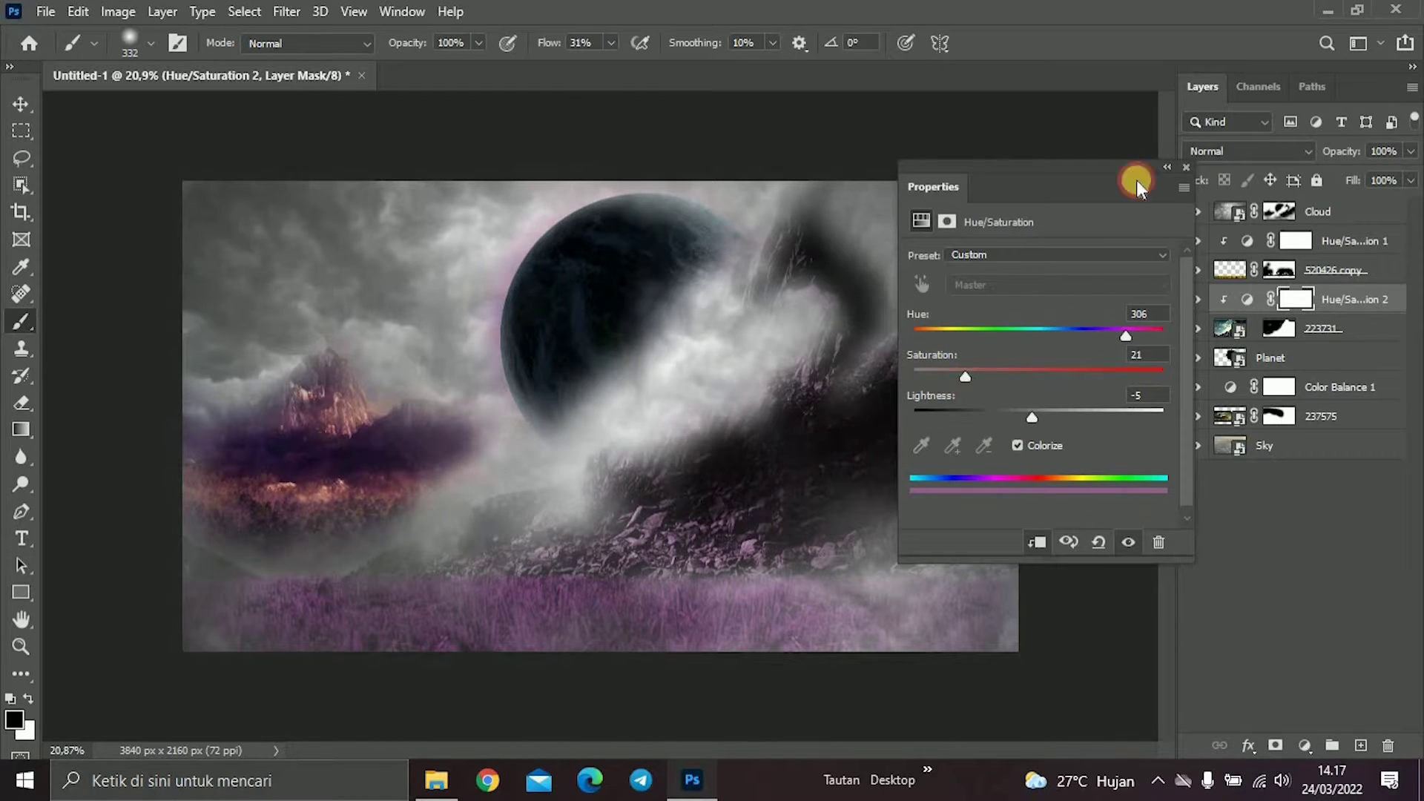
click(1186, 167)
click(1306, 746)
Add a Levels adjustment with an inverted mask, painting it onto the rocky slope.
click(1306, 467)
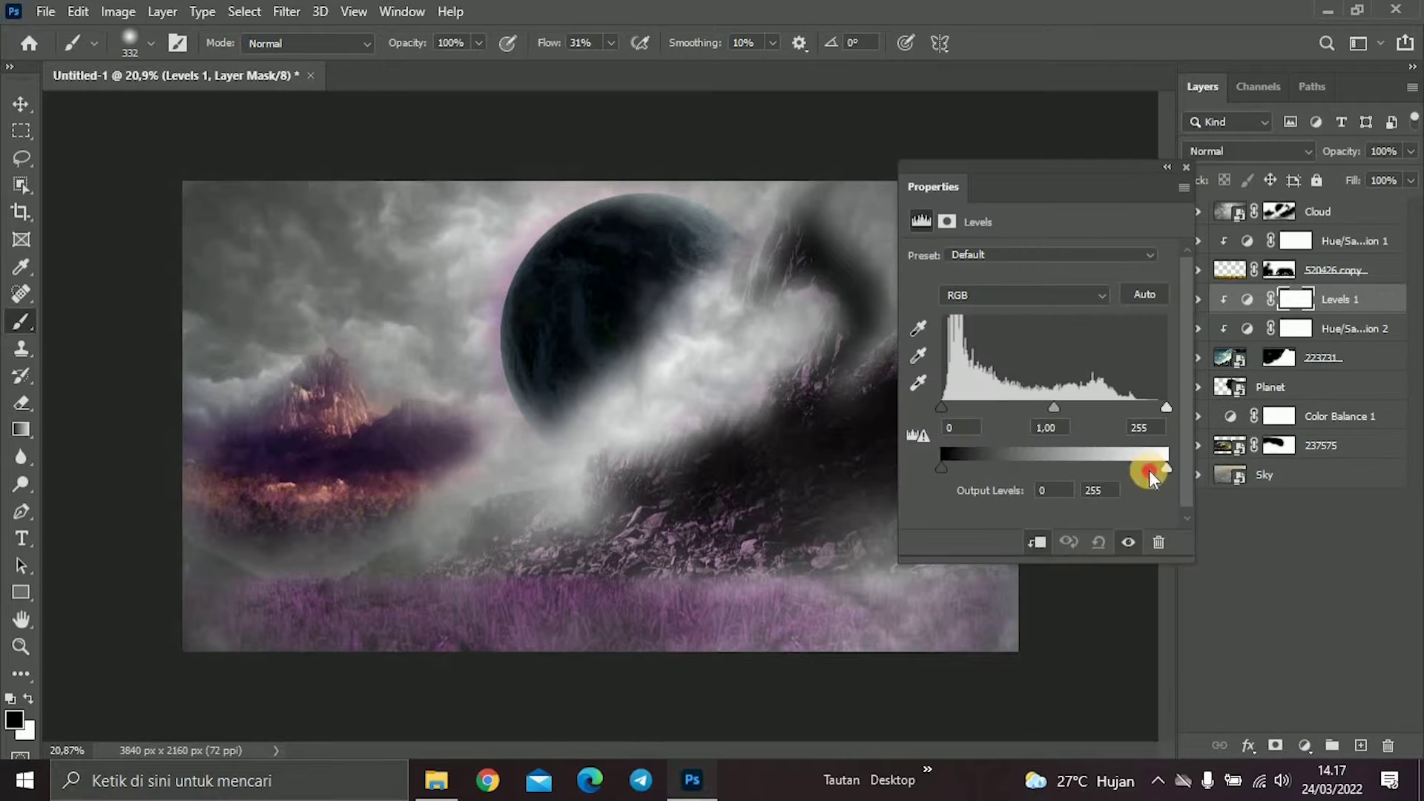
key(ctrl+i)
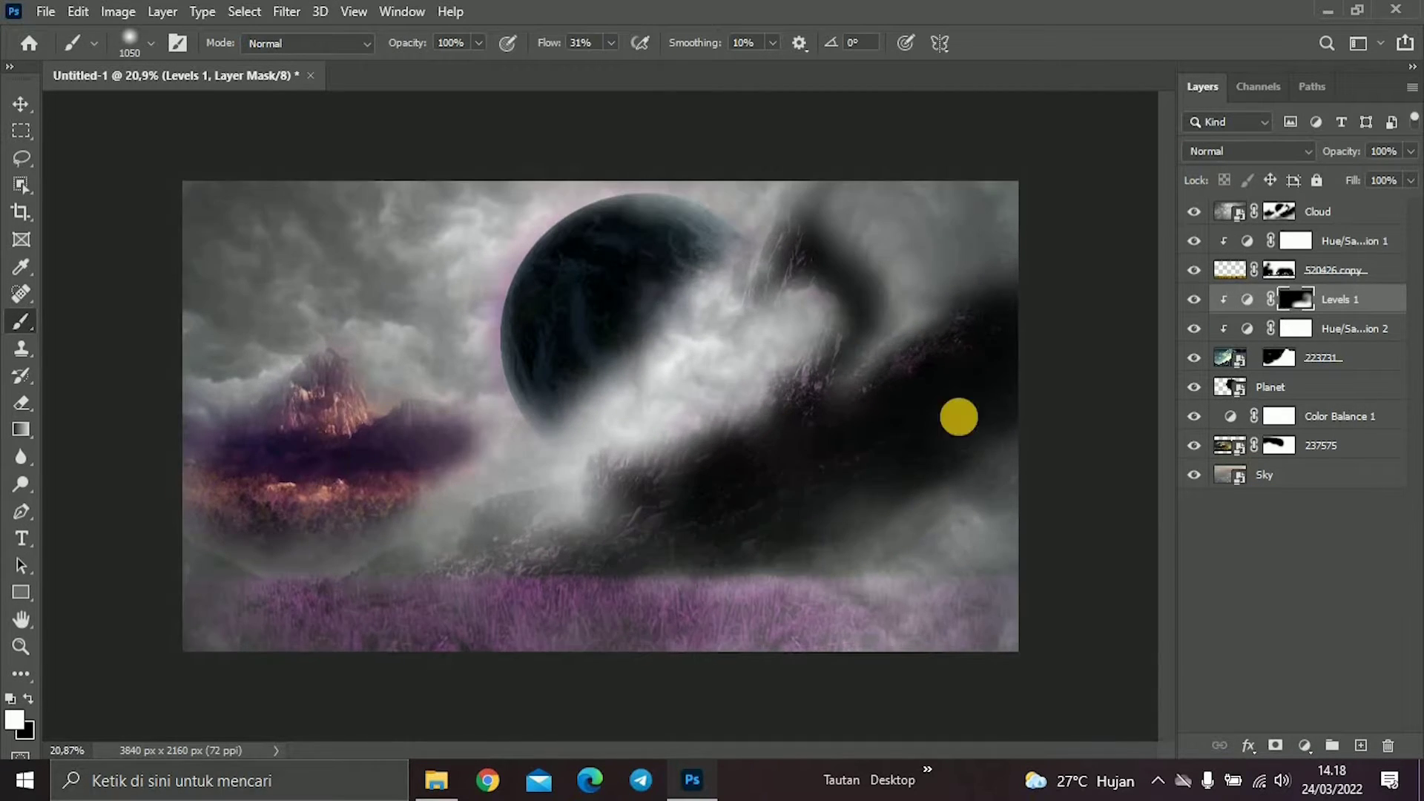
key(x)
click(796, 448)
scroll(720, 494, down, 2)
scroll(742, 500, up, 1)
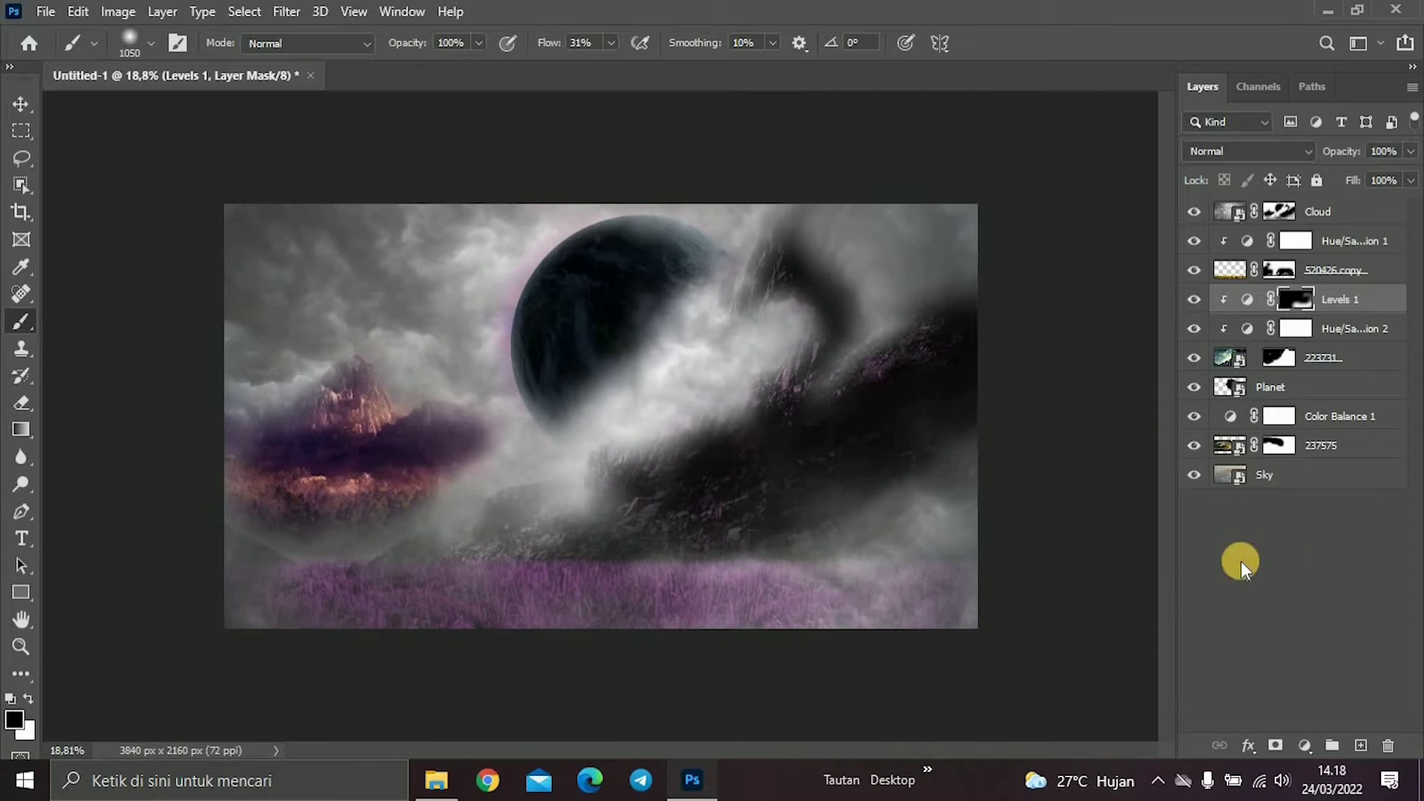
On the Cloud mask, reveal upper-left purple sky and veil the upper-left mountain in cloud.
click(1232, 214)
scroll(601, 416, up, 2)
key(x)
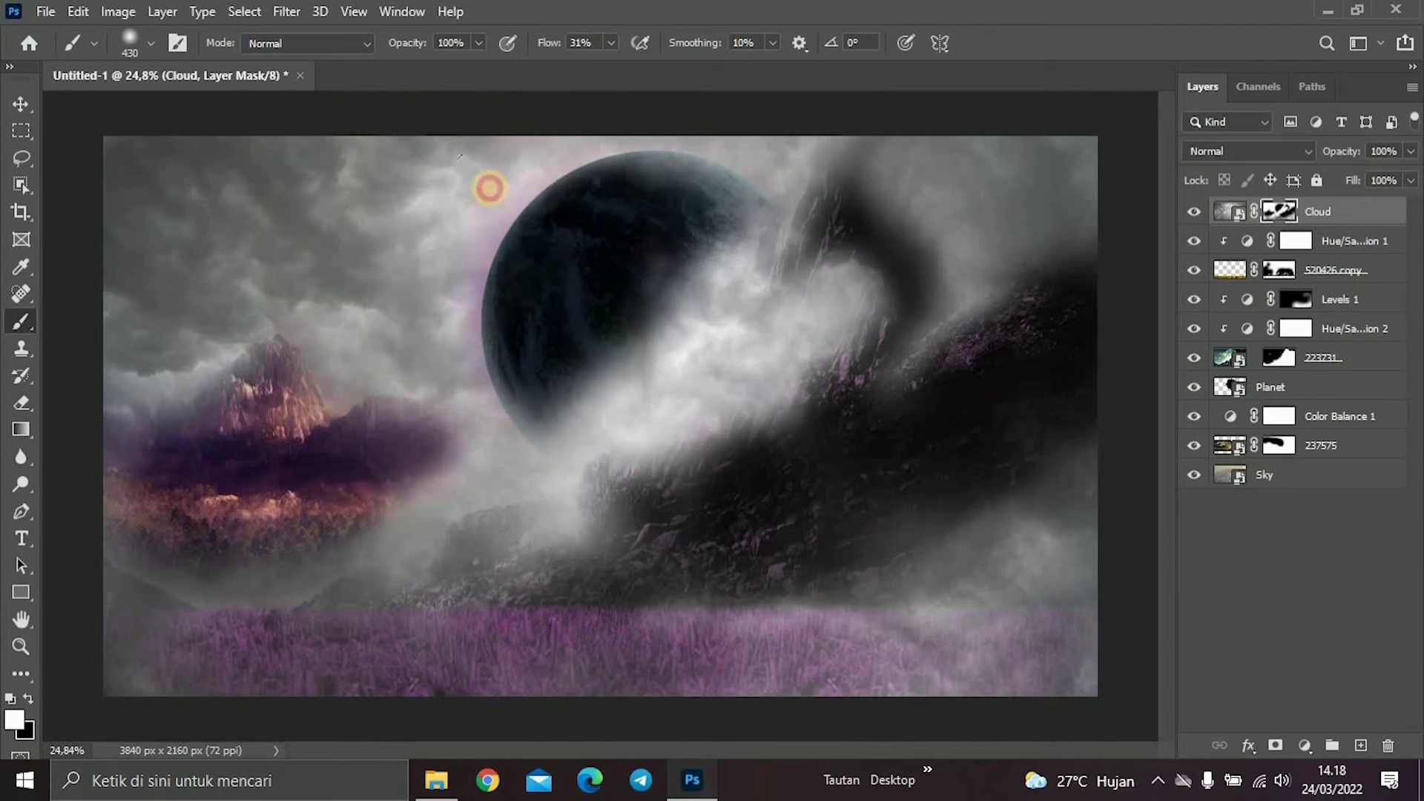
scroll(414, 477, down, 2)
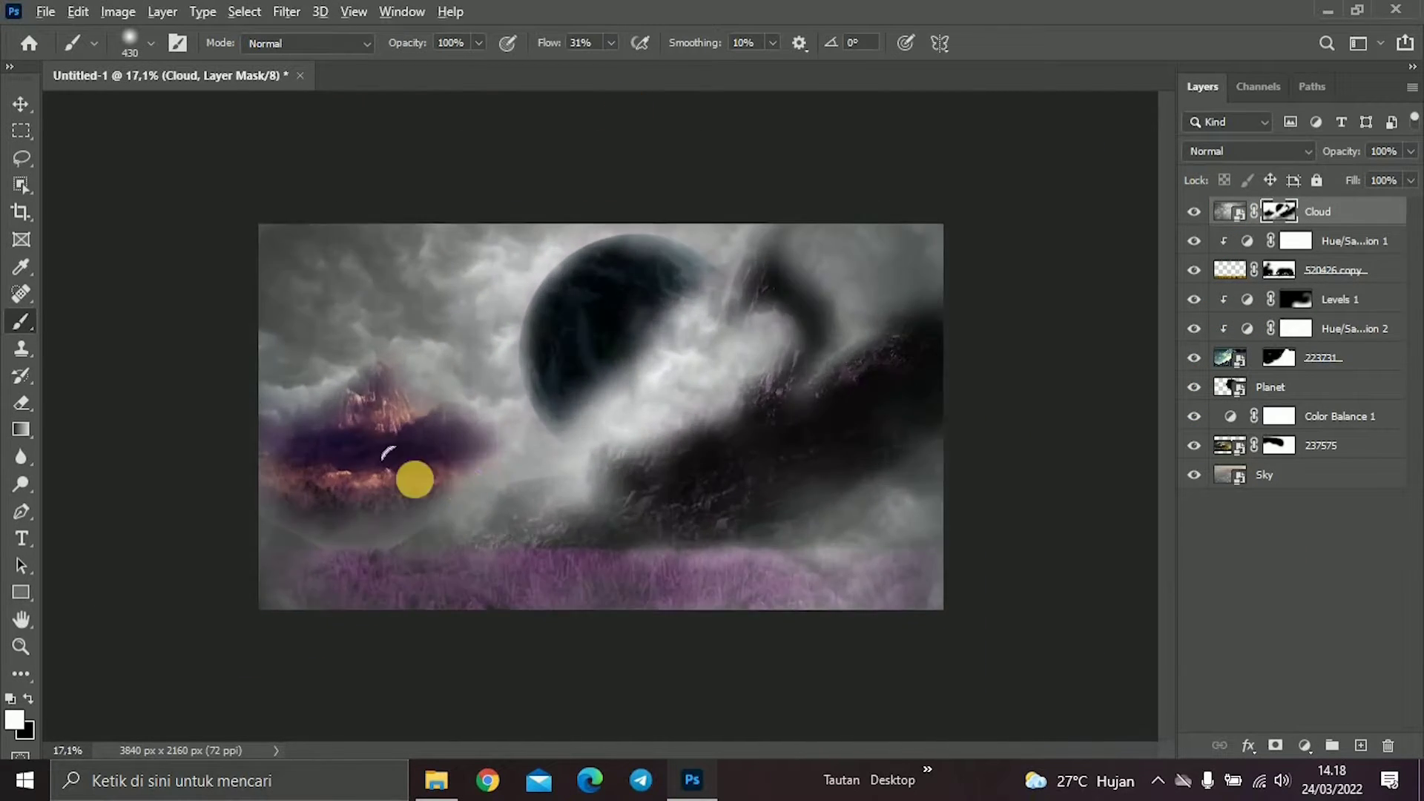
scroll(299, 398, up, 1)
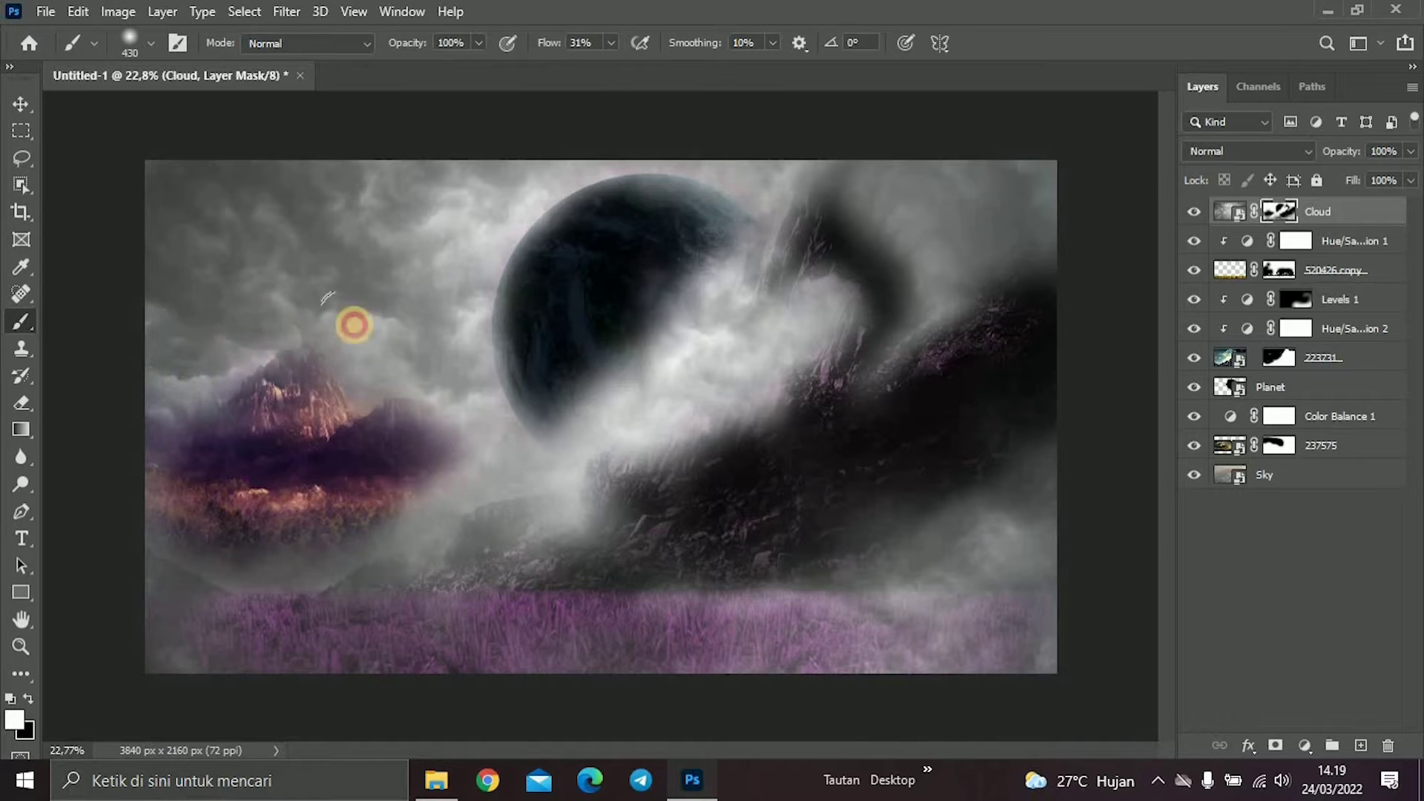
mouse_move(284, 346)
mouse_down()
mouse_move(286, 247)
mouse_move(213, 375)
mouse_move(312, 395)
mouse_up()
scroll(254, 398, down, 1)
key(x)
scroll(146, 309, up, 1)
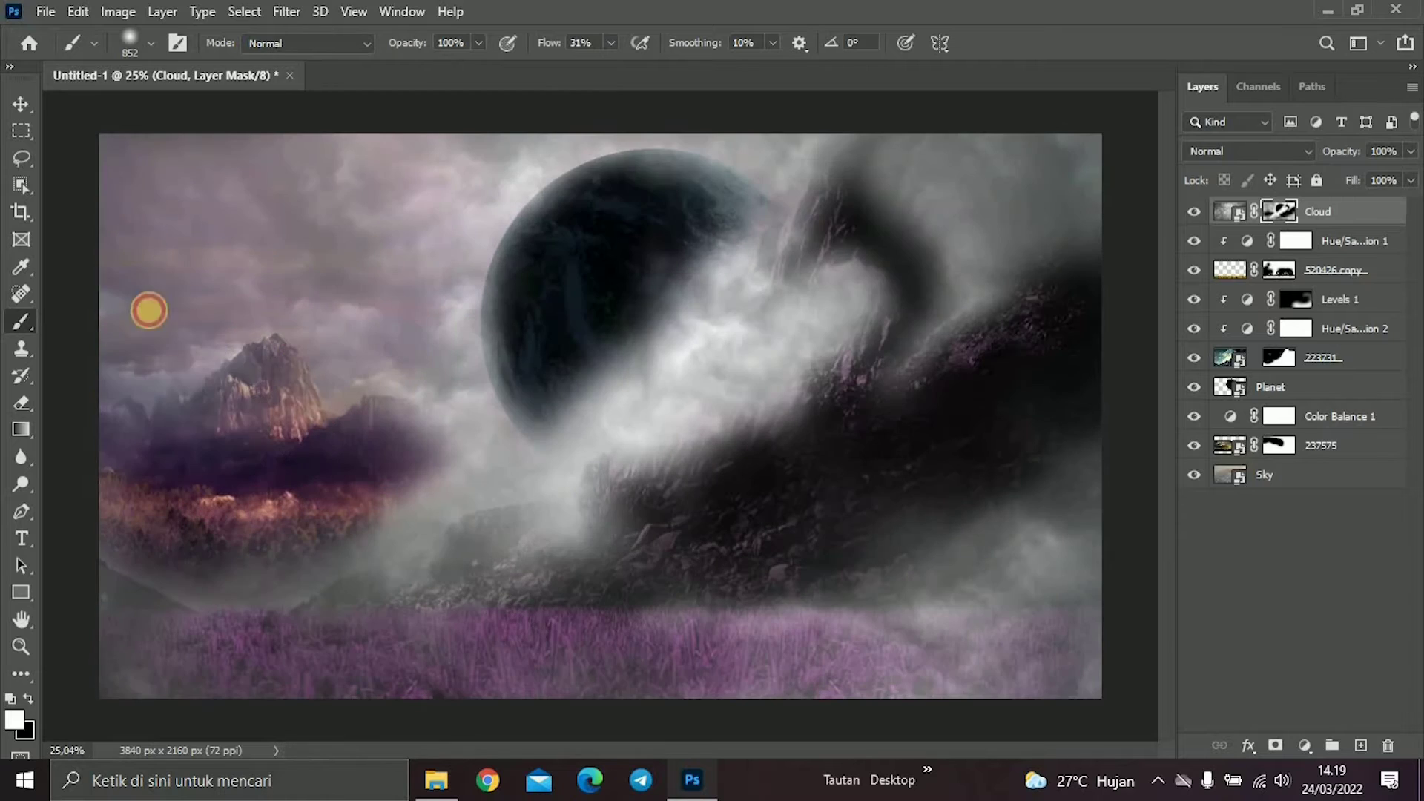
scroll(302, 336, down, 1)
mouse_move(147, 308)
mouse_down()
mouse_move(302, 337)
mouse_move(302, 468)
mouse_move(369, 445)
mouse_move(344, 547)
mouse_up()
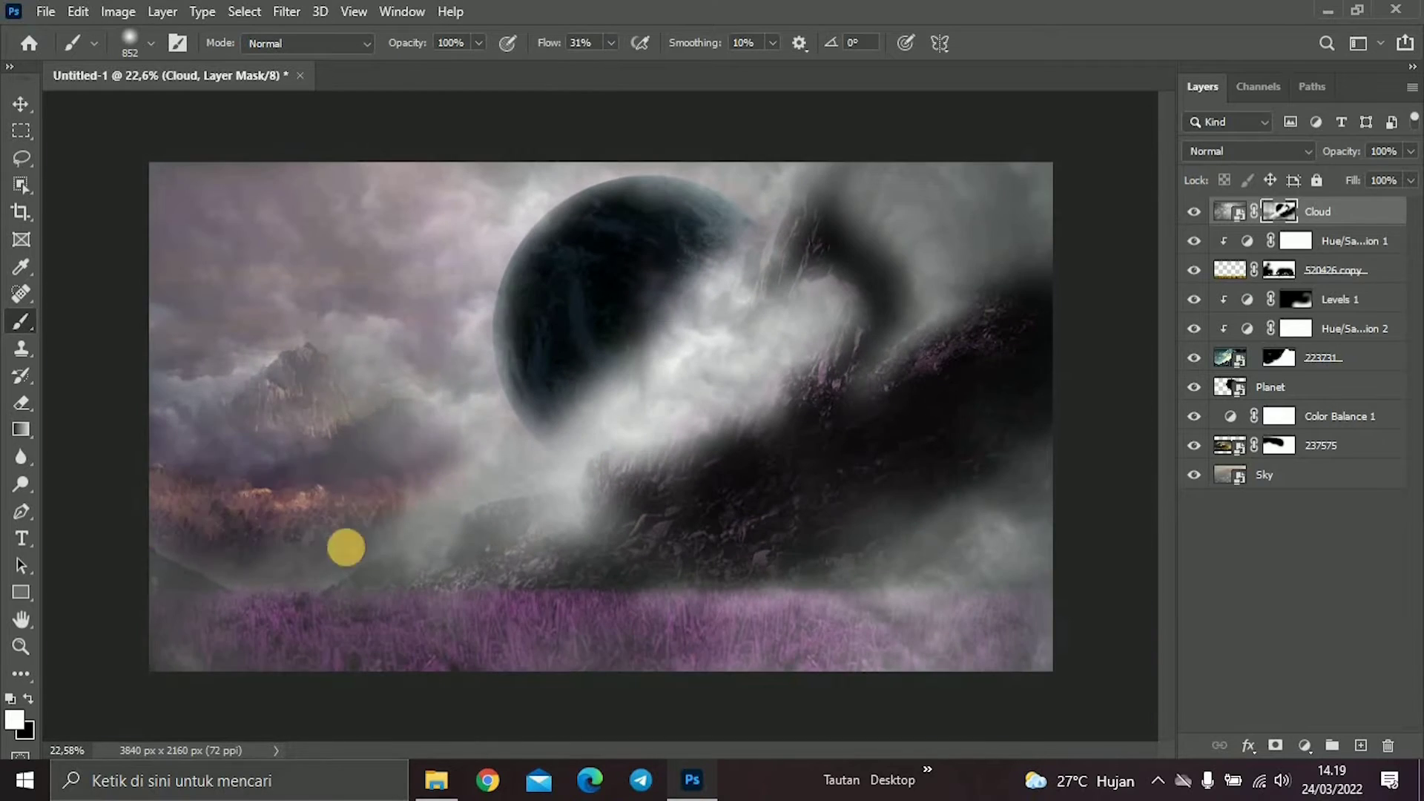
scroll(564, 549, down, 1)
Browse to the Photoshop folder in File Explorer, then return to the composite.
click(437, 781)
click(340, 165)
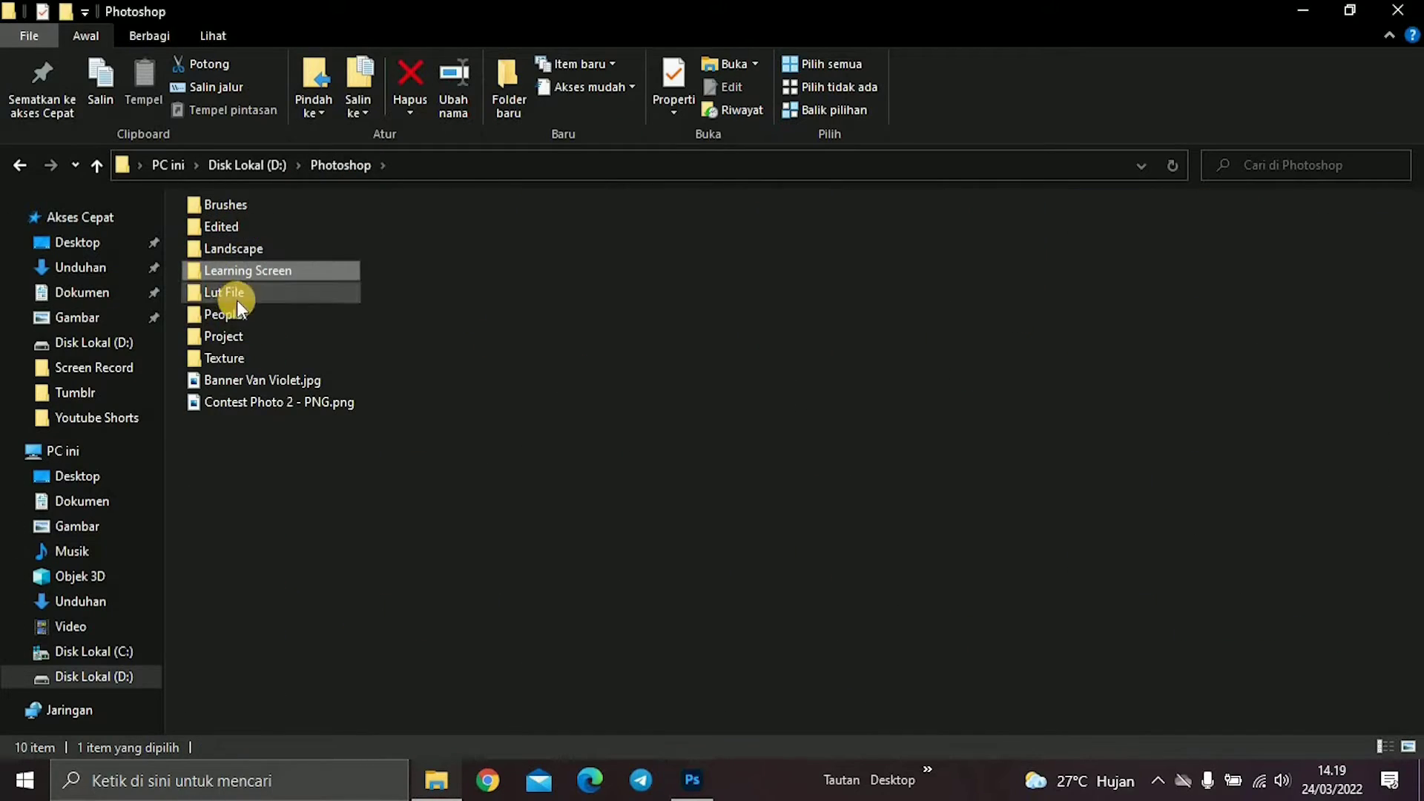
click(692, 781)
scroll(651, 350, down, 1)
scroll(566, 372, down, 1)
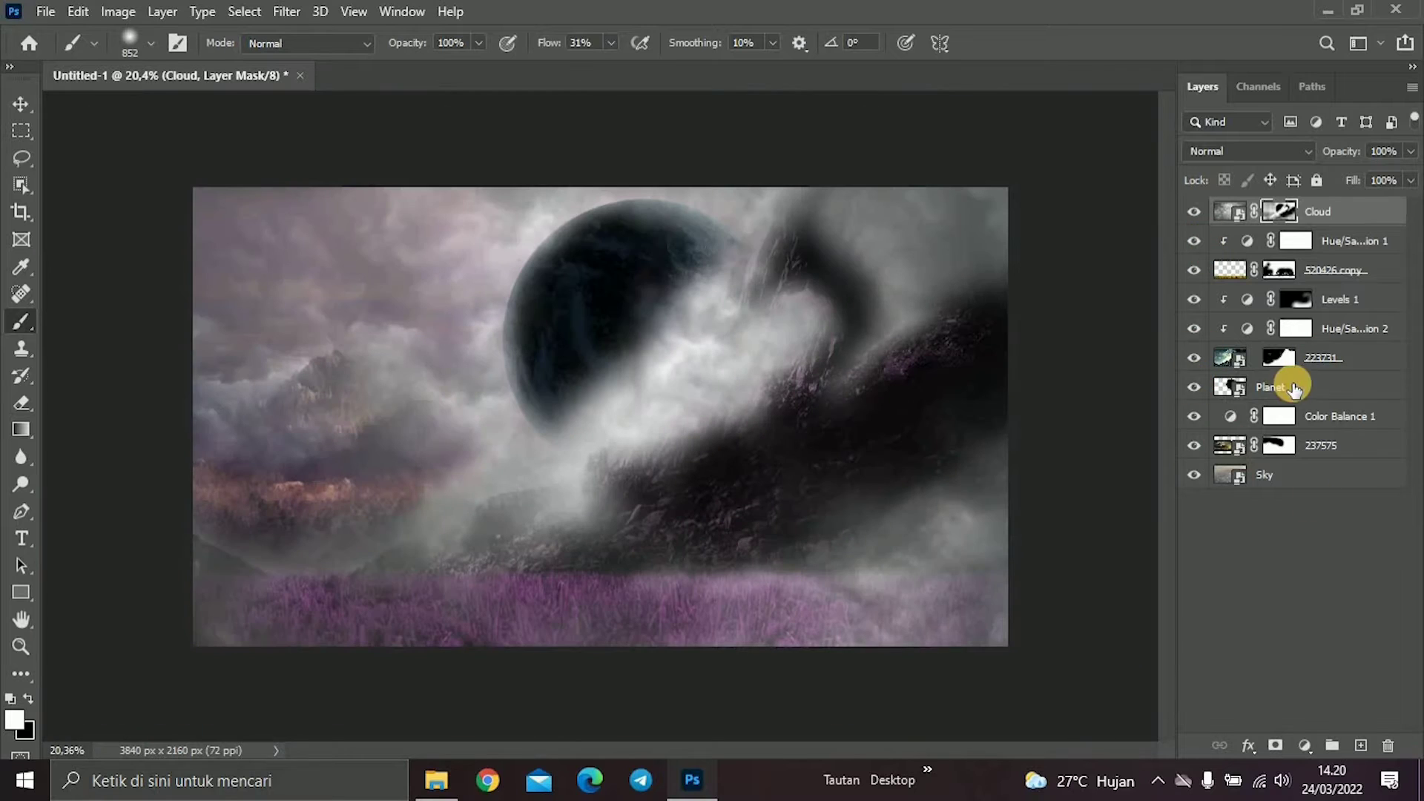
Colour the planet a light saturated magenta with a colorized Hue/Saturation adjustment.
click(1295, 390)
click(1305, 746)
click(1316, 541)
click(1018, 445)
drag(916, 332, 1141, 335)
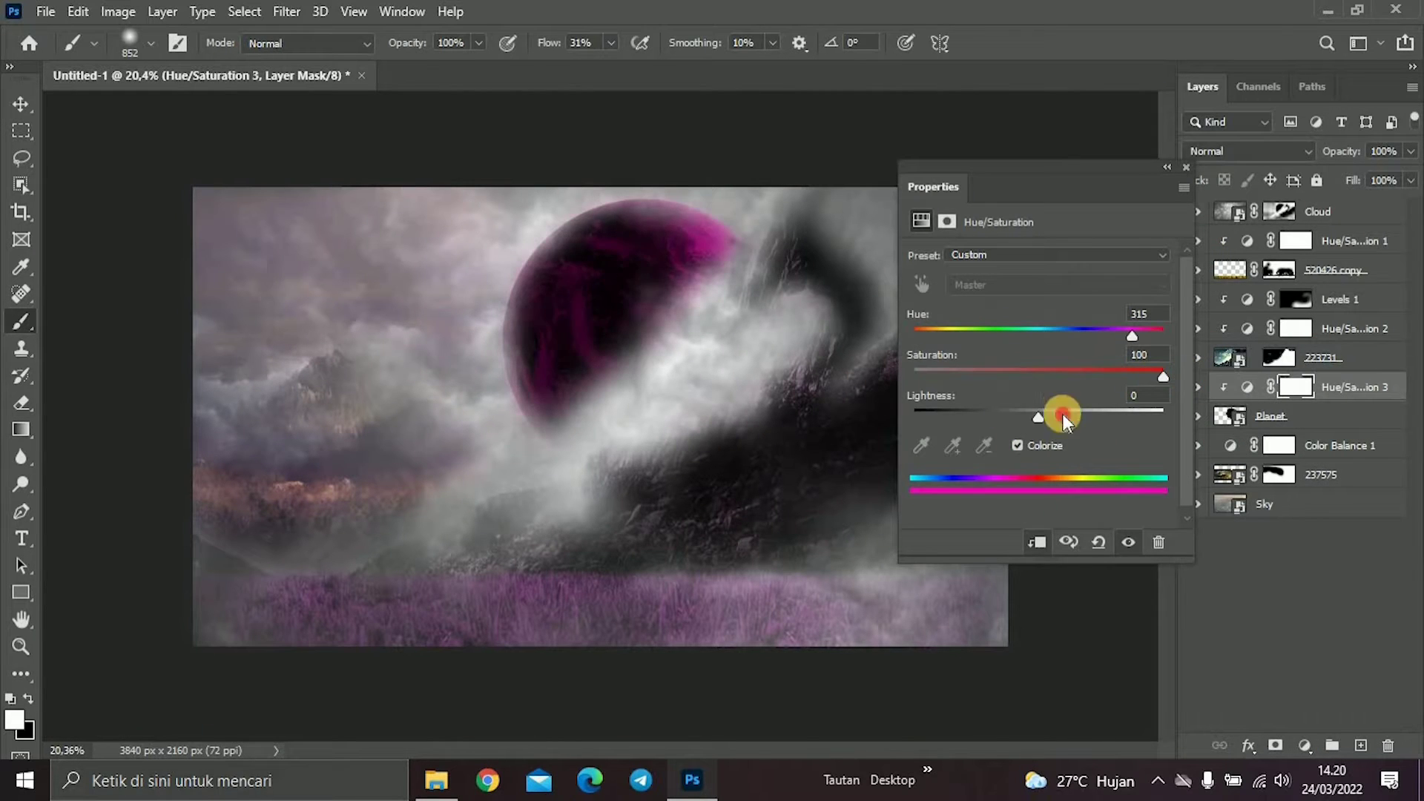
drag(1063, 414, 1051, 430)
click(1186, 168)
scroll(1119, 499, up, 1)
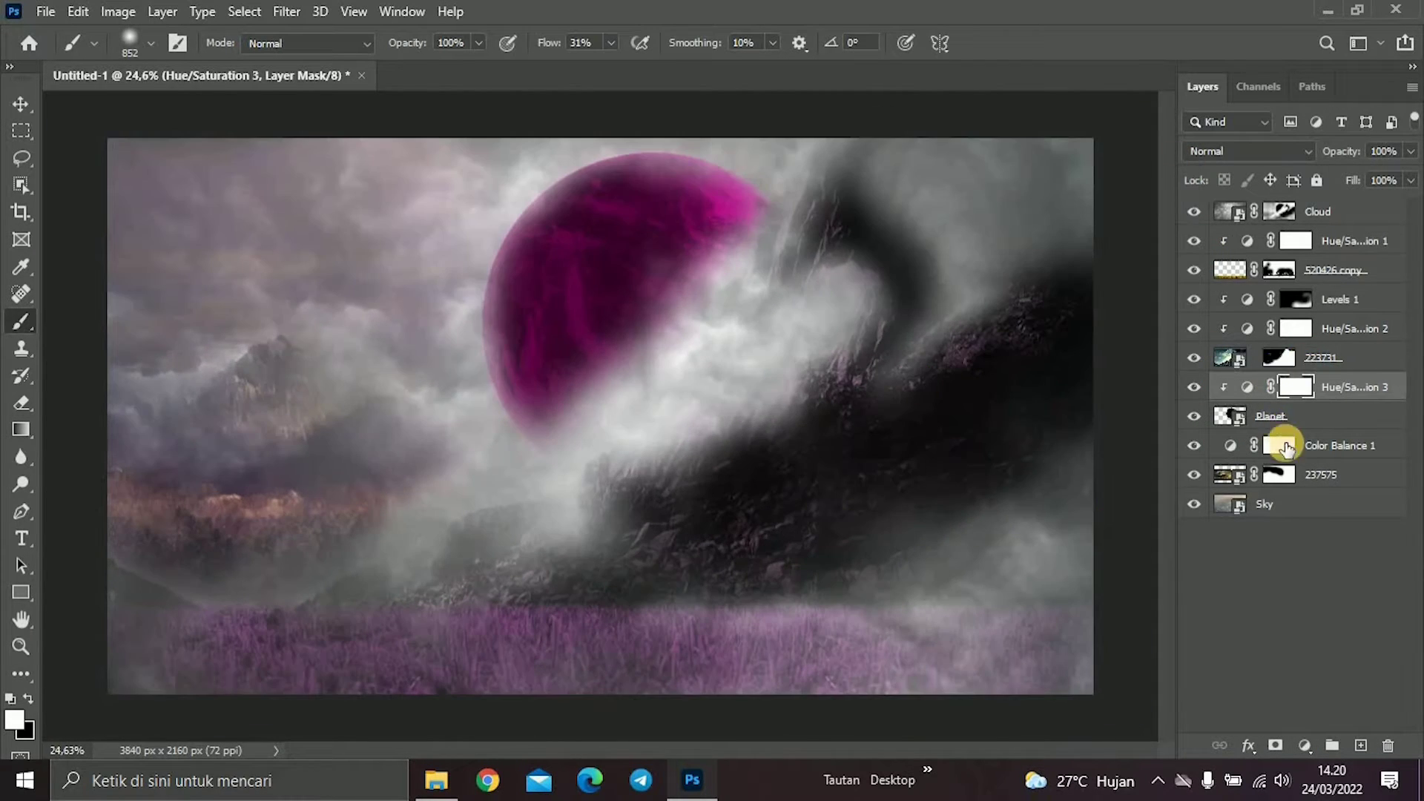
Add a magenta Solid Color fill layer over the whole canvas.
click(1305, 745)
click(1288, 382)
click(914, 133)
Move the magenta fill to the top, invert its mask, and set it to Linear Dodge (Add).
drag(1337, 385, 1344, 226)
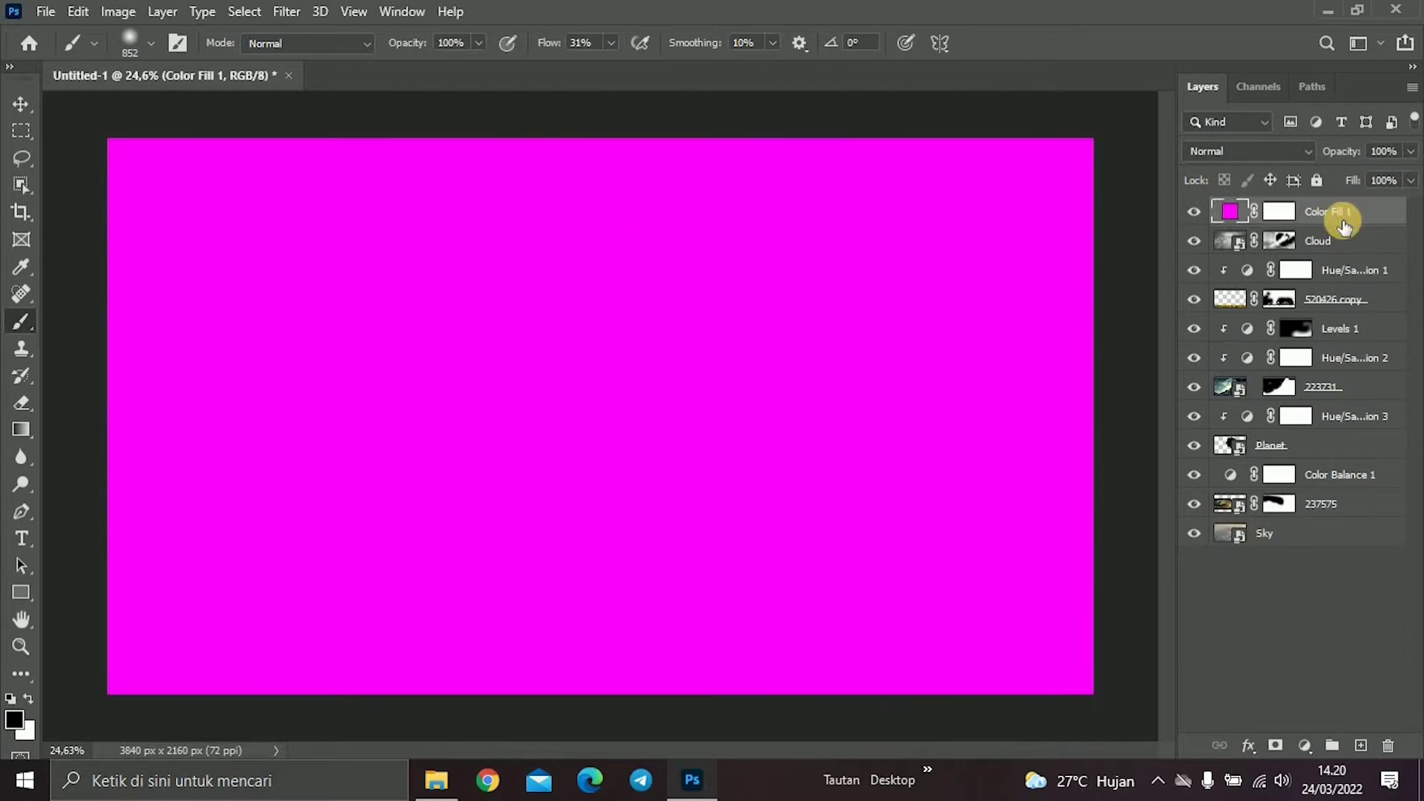
click(1279, 211)
key(ctrl+i)
scroll(461, 376, up, 1)
click(1246, 150)
click(1365, 270)
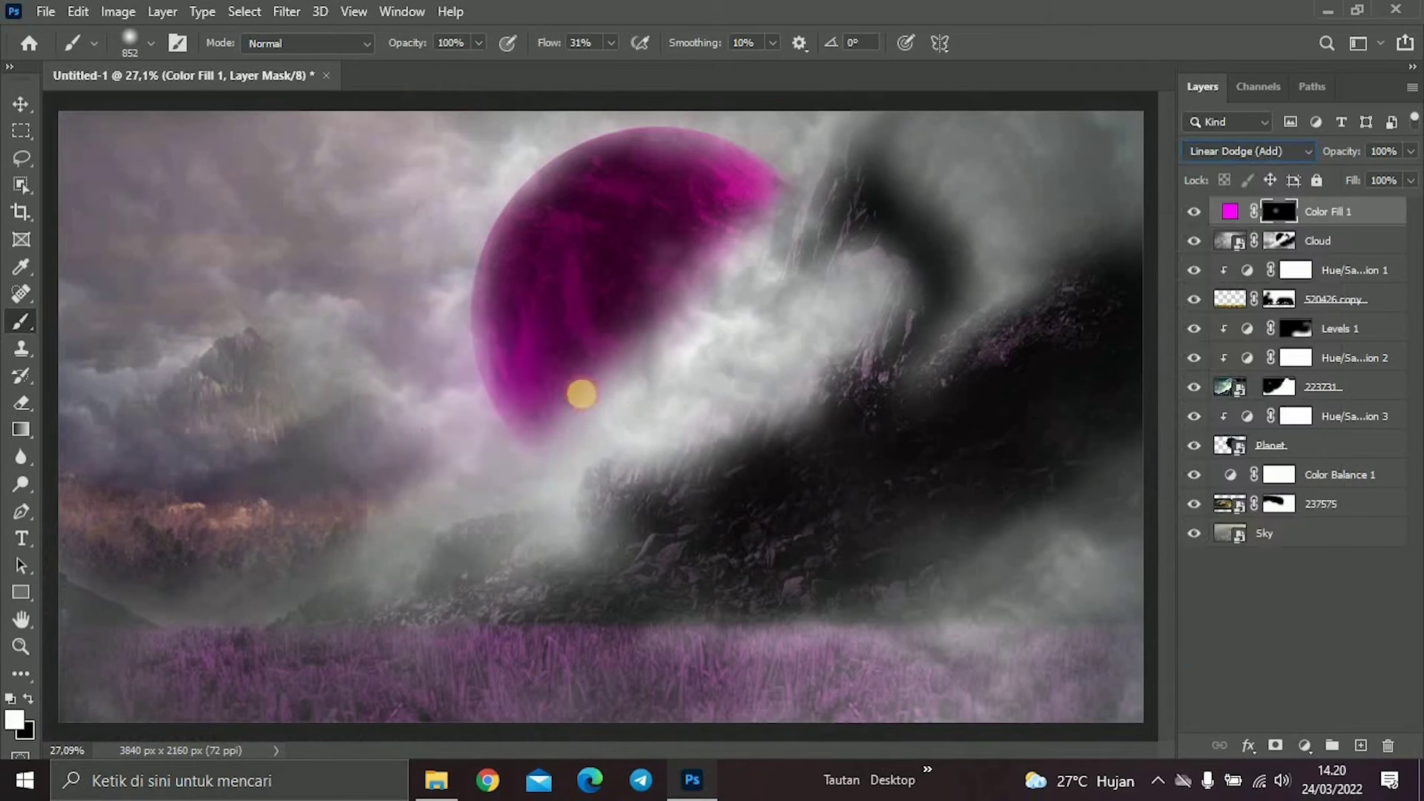
With a smaller brush, paint the magenta glow onto the mask over the planet and left sky.
drag(581, 394, 518, 455)
mouse_move(487, 315)
mouse_down()
mouse_move(449, 267)
mouse_move(394, 417)
mouse_up()
scroll(333, 477, down, 1)
mouse_move(334, 477)
mouse_down()
mouse_move(397, 242)
mouse_move(543, 204)
mouse_up()
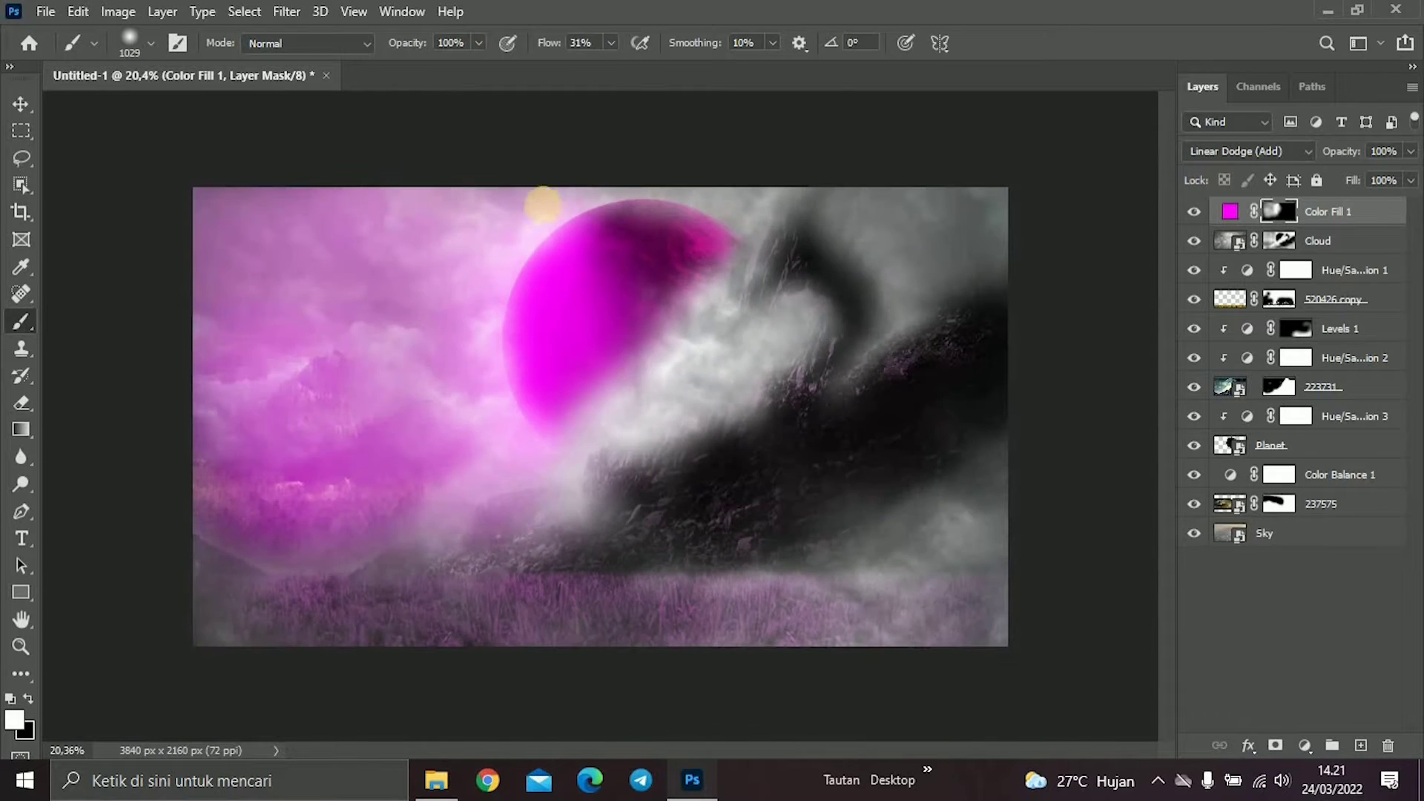
Try Overlay blending for the fill, then return it to Linear Dodge (Add).
click(1246, 151)
click(1205, 404)
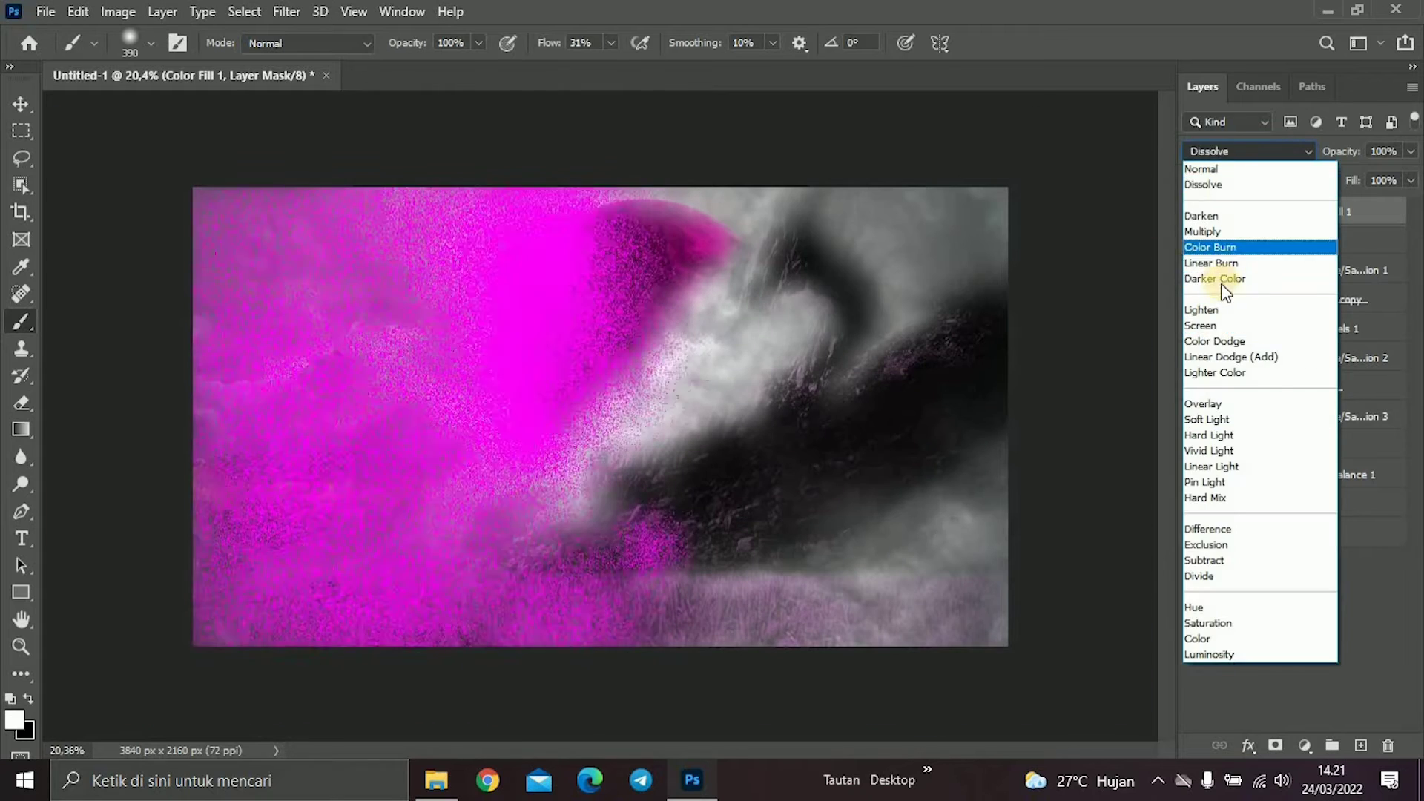
click(1217, 366)
Paint out the magenta glow from the lower-left area of the mask.
key(x)
mouse_move(605, 602)
mouse_down()
mouse_move(229, 581)
mouse_move(636, 292)
mouse_move(413, 618)
mouse_up()
drag(531, 262, 477, 331)
key(x)
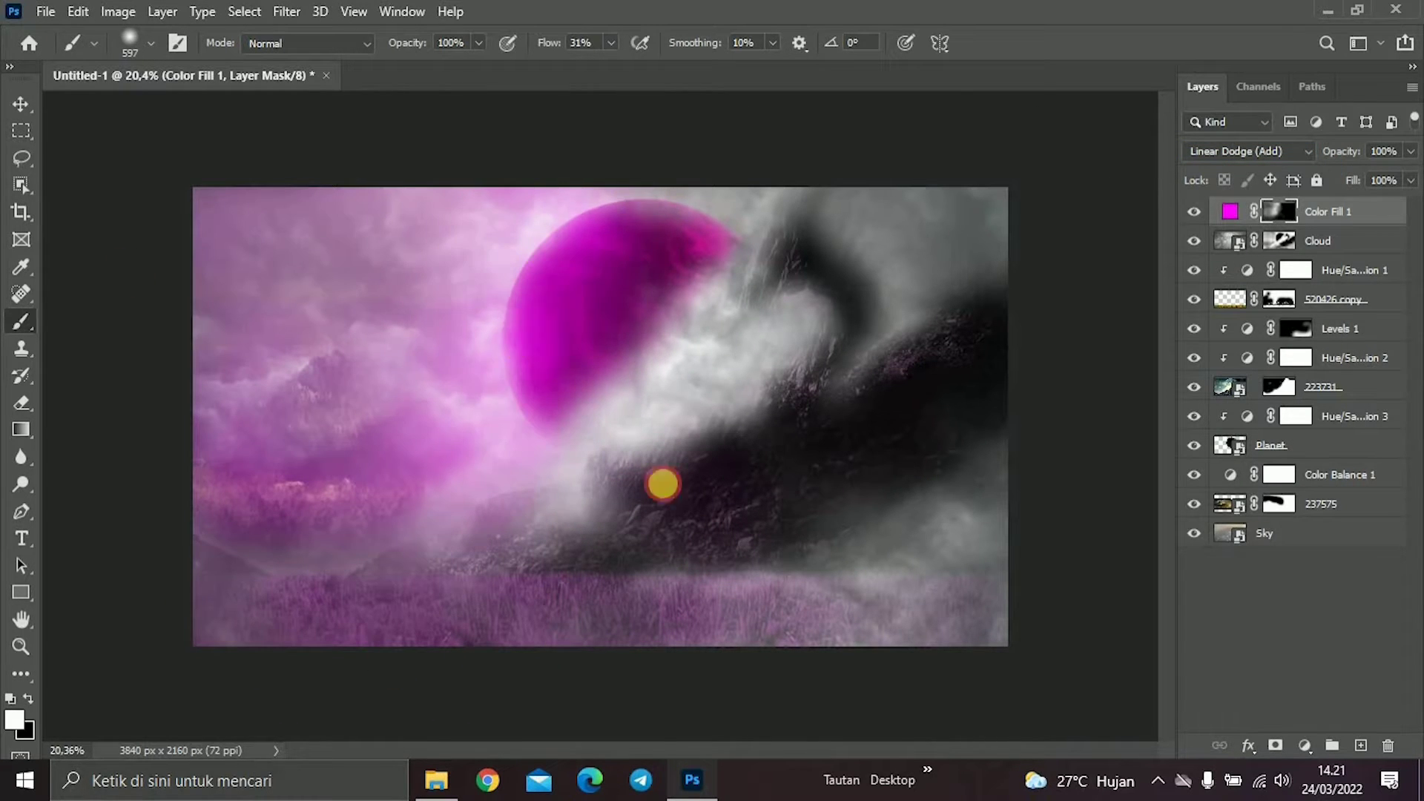
scroll(776, 549, up, 1)
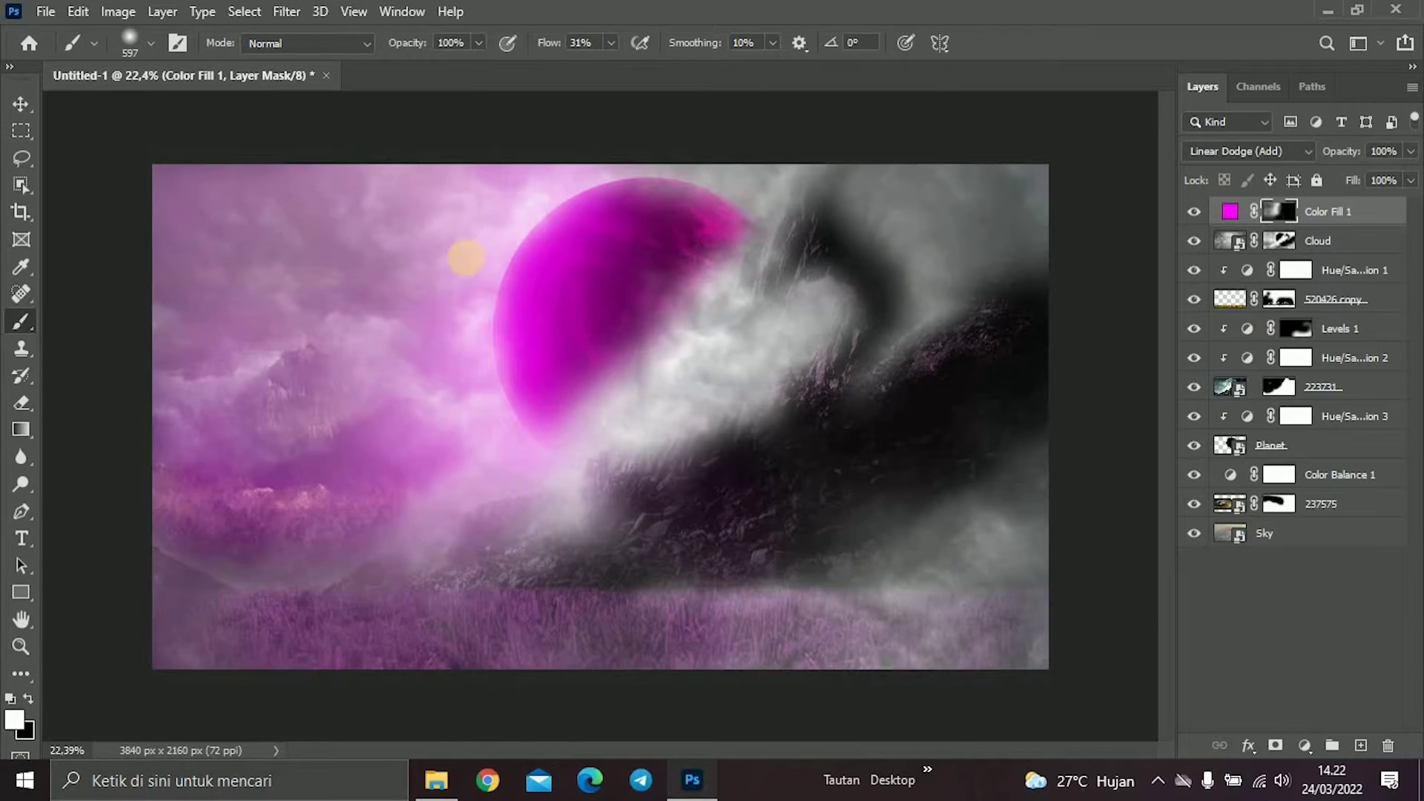
scroll(397, 248, down, 1)
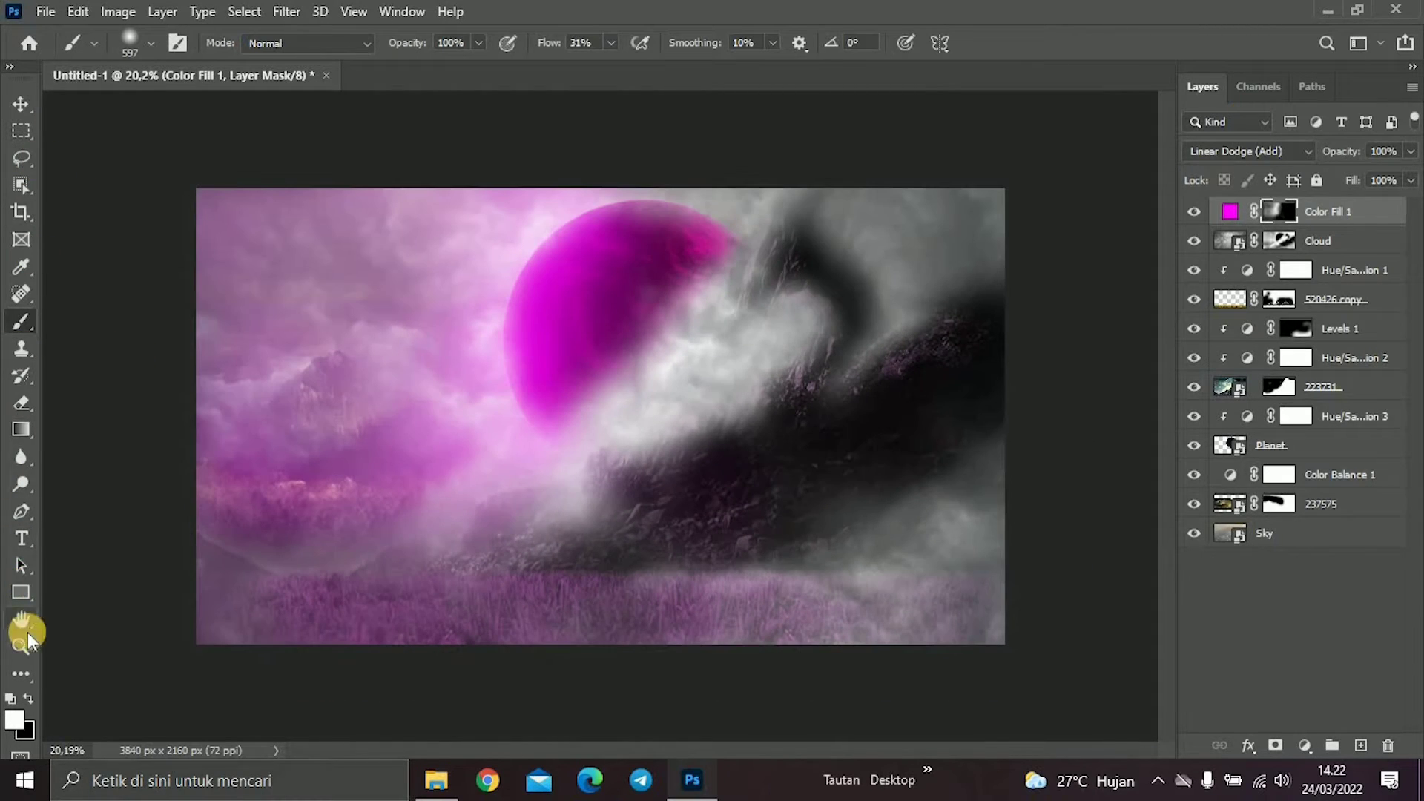
scroll(65, 437, up, 2)
click(21, 158)
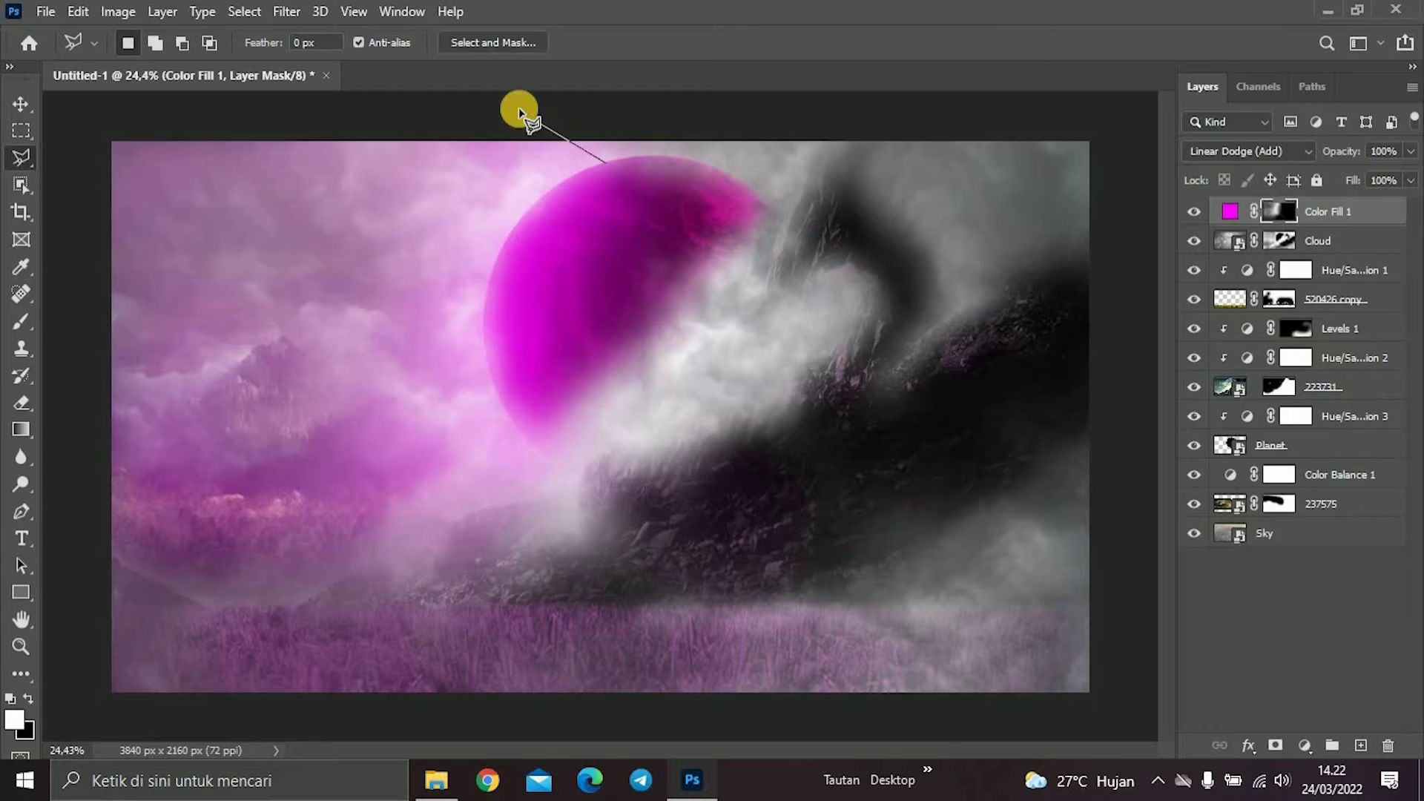
Zoom out and draw a polygonal selection around the left side of the scene.
key(ctrl+minus)
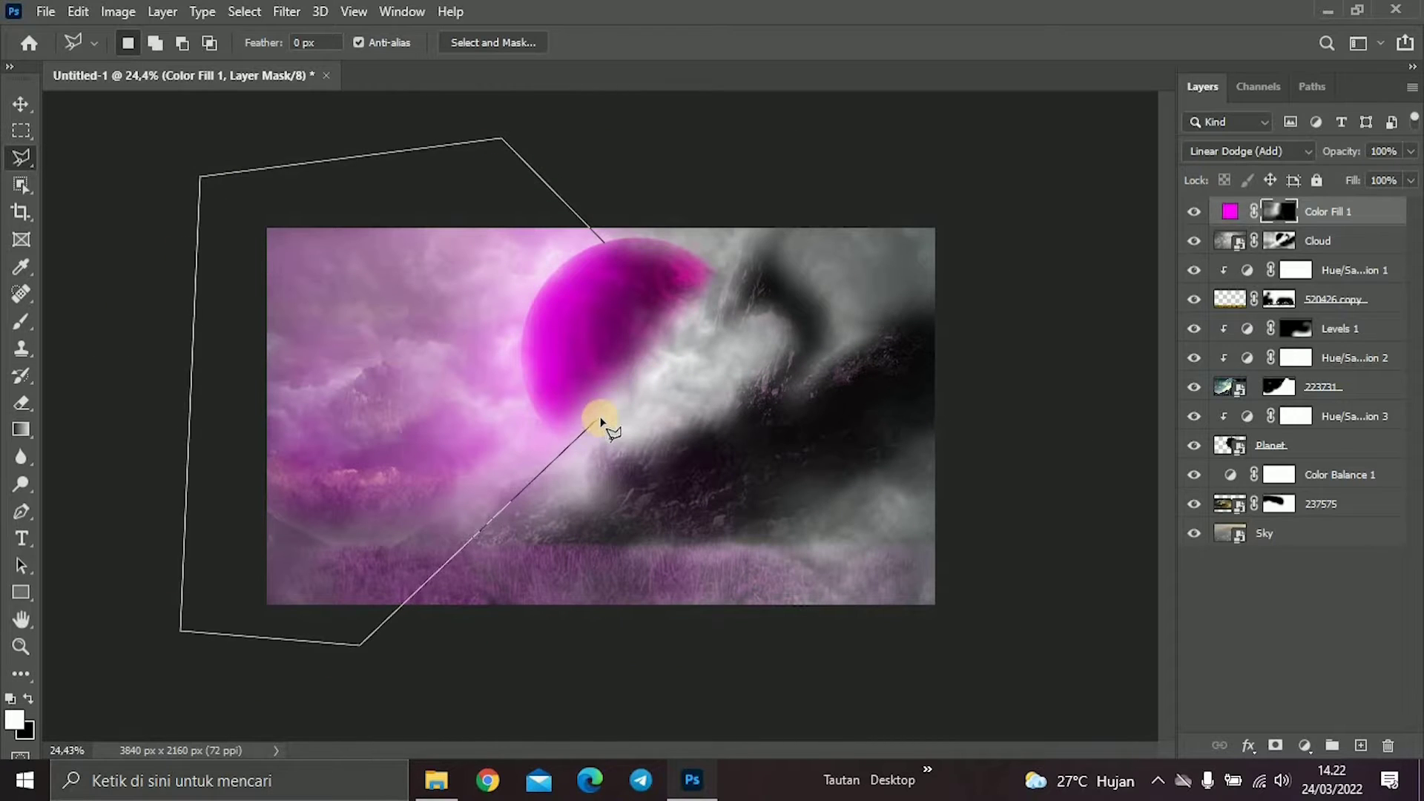
double_click(629, 404)
click(1305, 745)
Add a Curves layer raising RGB and tuning Red, Green and Blue curves toward magenta.
click(1324, 477)
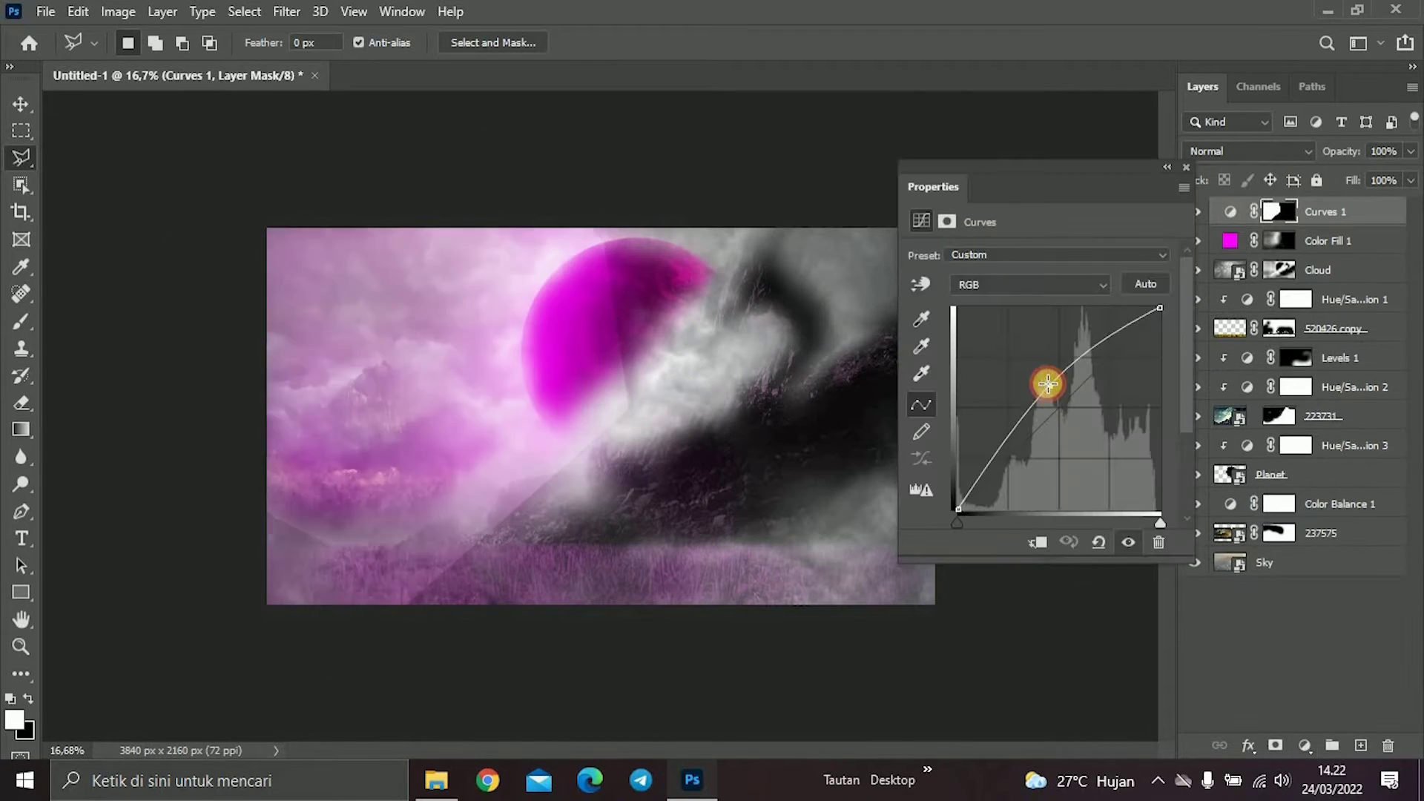
drag(1054, 414, 1046, 372)
key(alt+3)
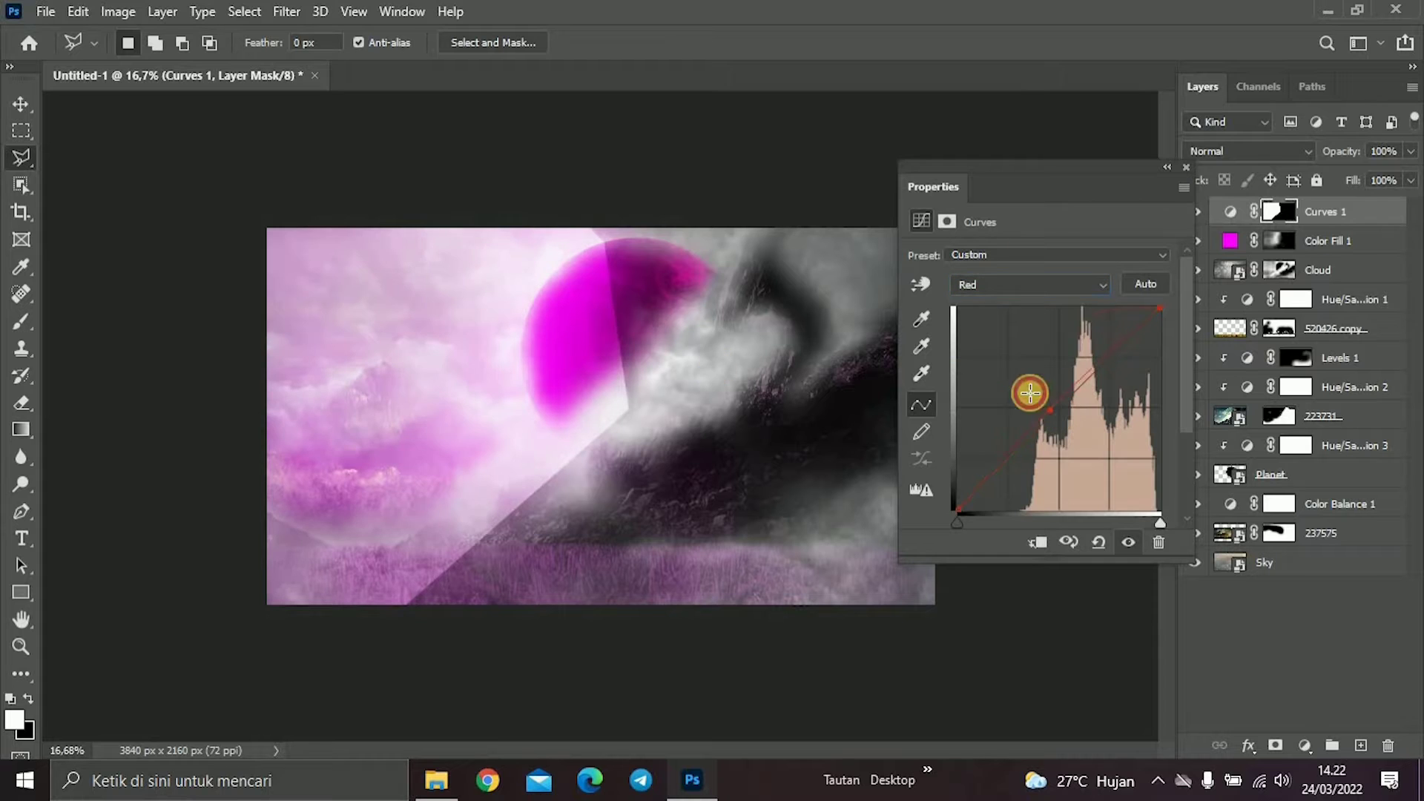
click(1027, 388)
click(1044, 282)
click(1031, 350)
drag(1057, 416, 1059, 455)
key(alt+4)
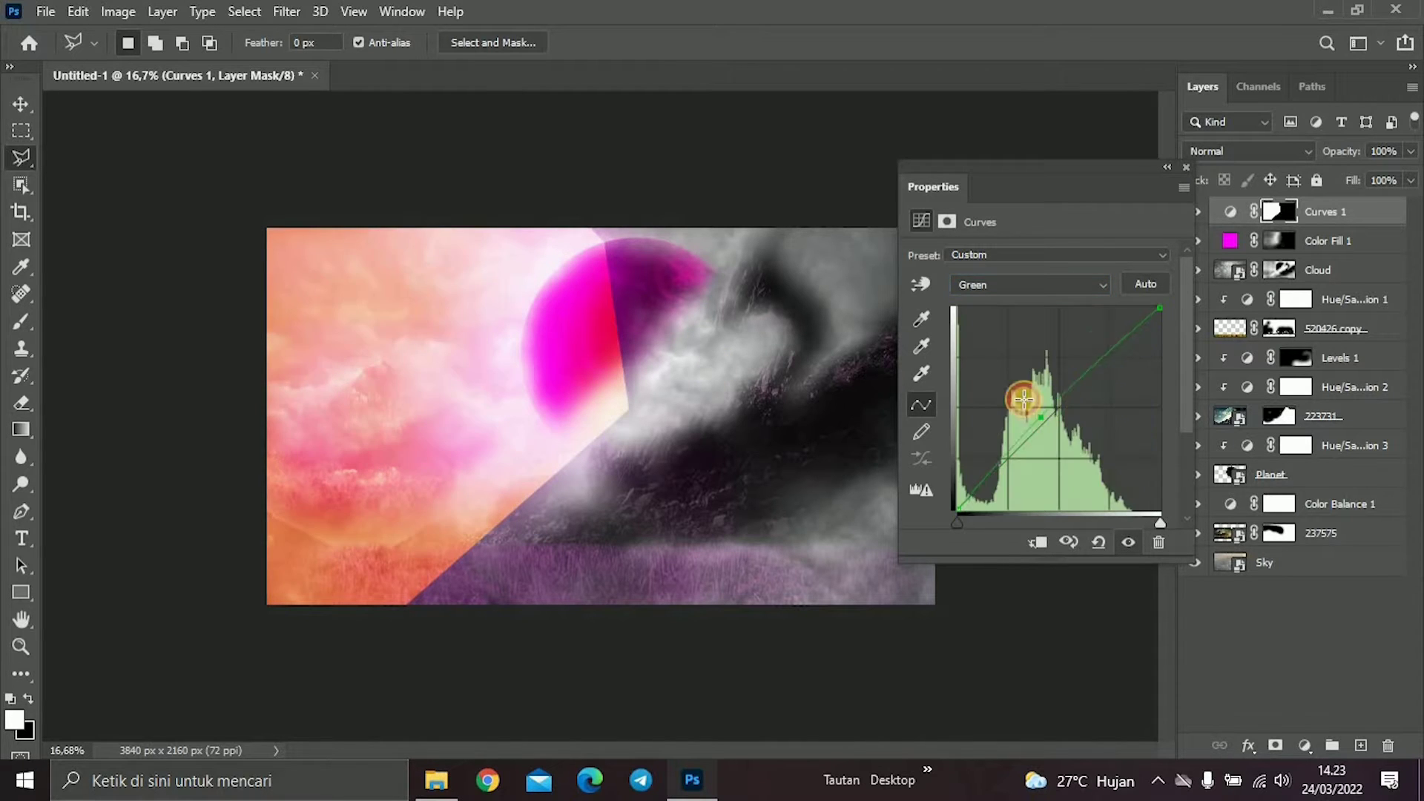
mouse_move(1025, 404)
mouse_down()
mouse_move(1076, 432)
mouse_move(1031, 388)
mouse_up()
click(1031, 285)
click(1031, 350)
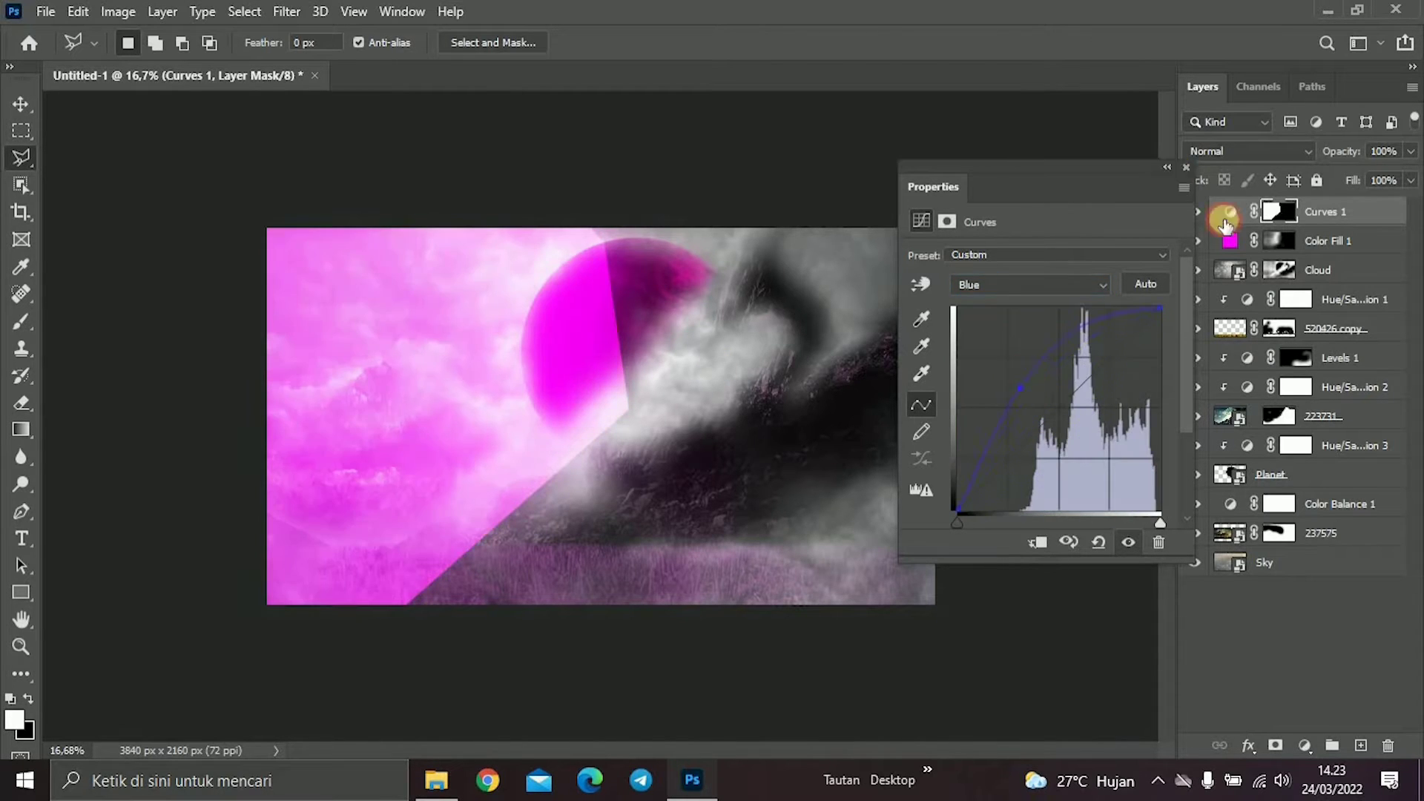
Gaussian Blur the curves mask with a large radius and set opacity to 51%.
click(287, 11)
click(593, 304)
drag(700, 436, 692, 440)
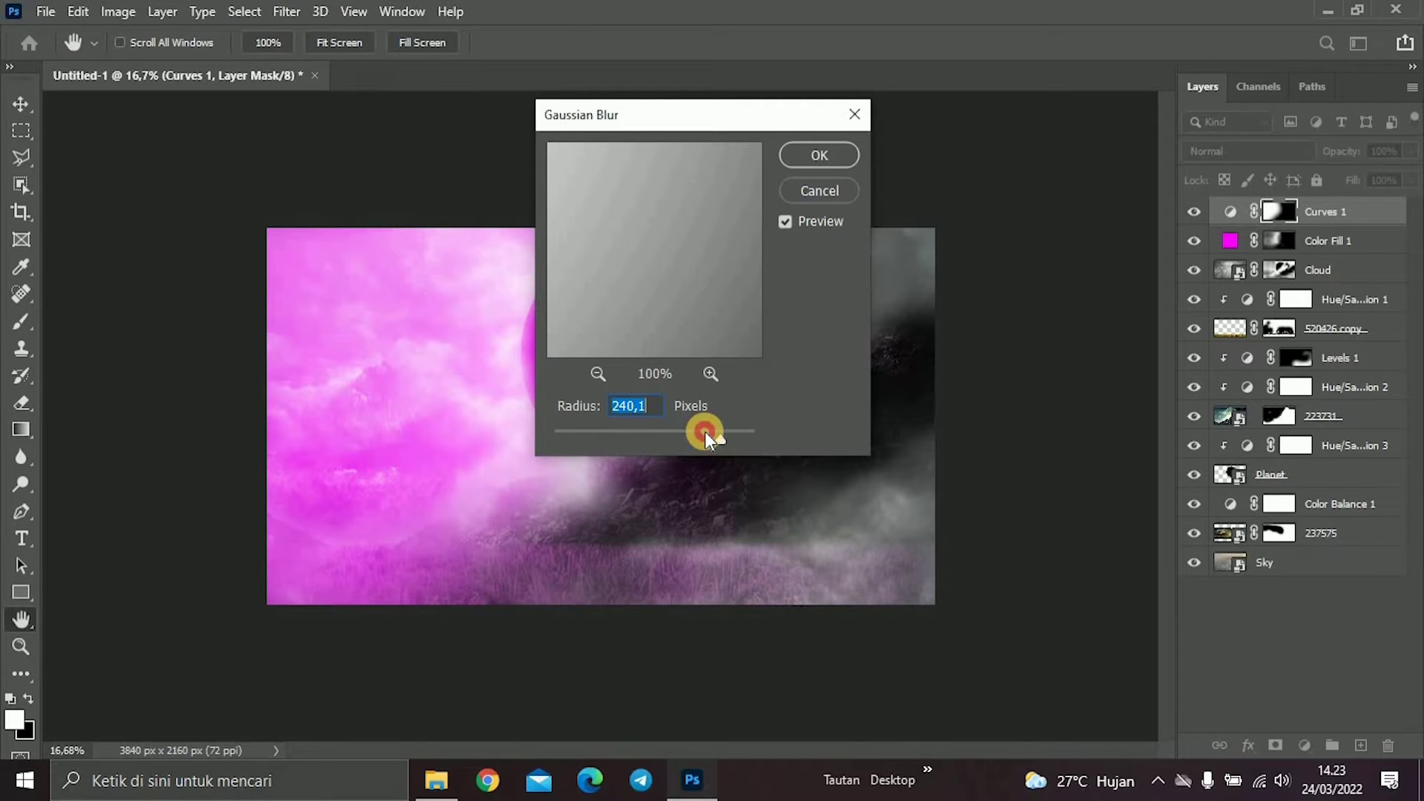
click(816, 155)
key(l)
drag(1352, 172, 1362, 174)
scroll(667, 222, up, 1)
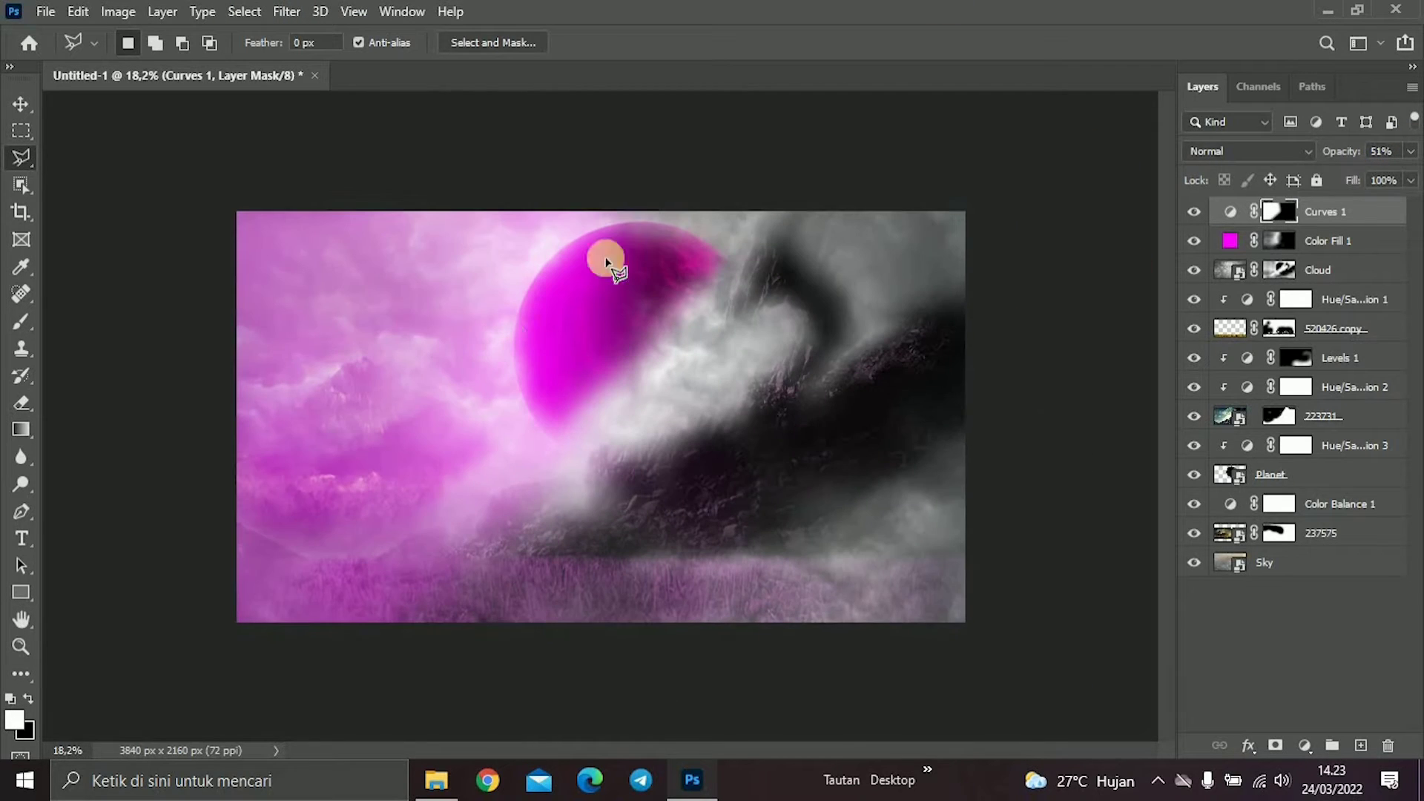
key(b)
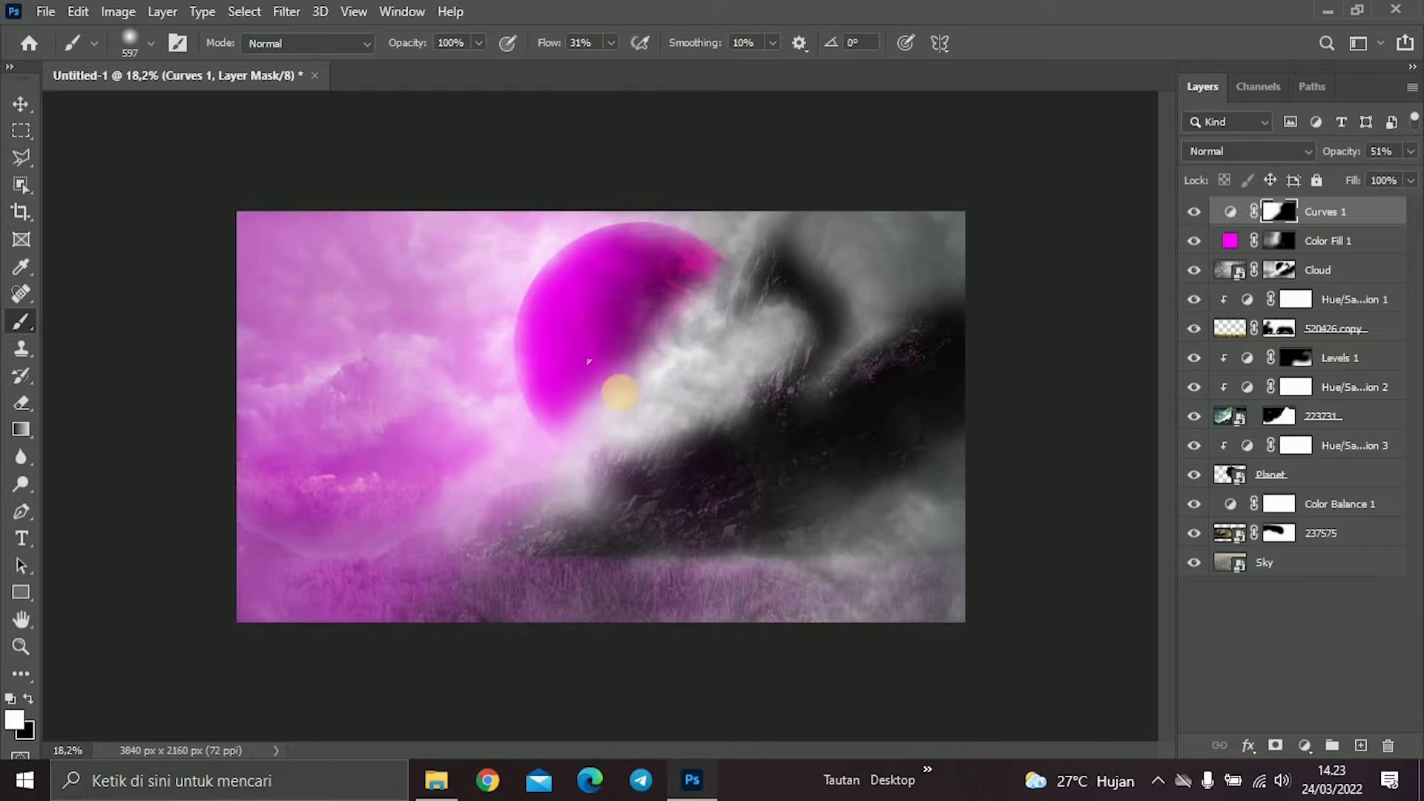
scroll(586, 422, down, 1)
scroll(586, 421, up, 2)
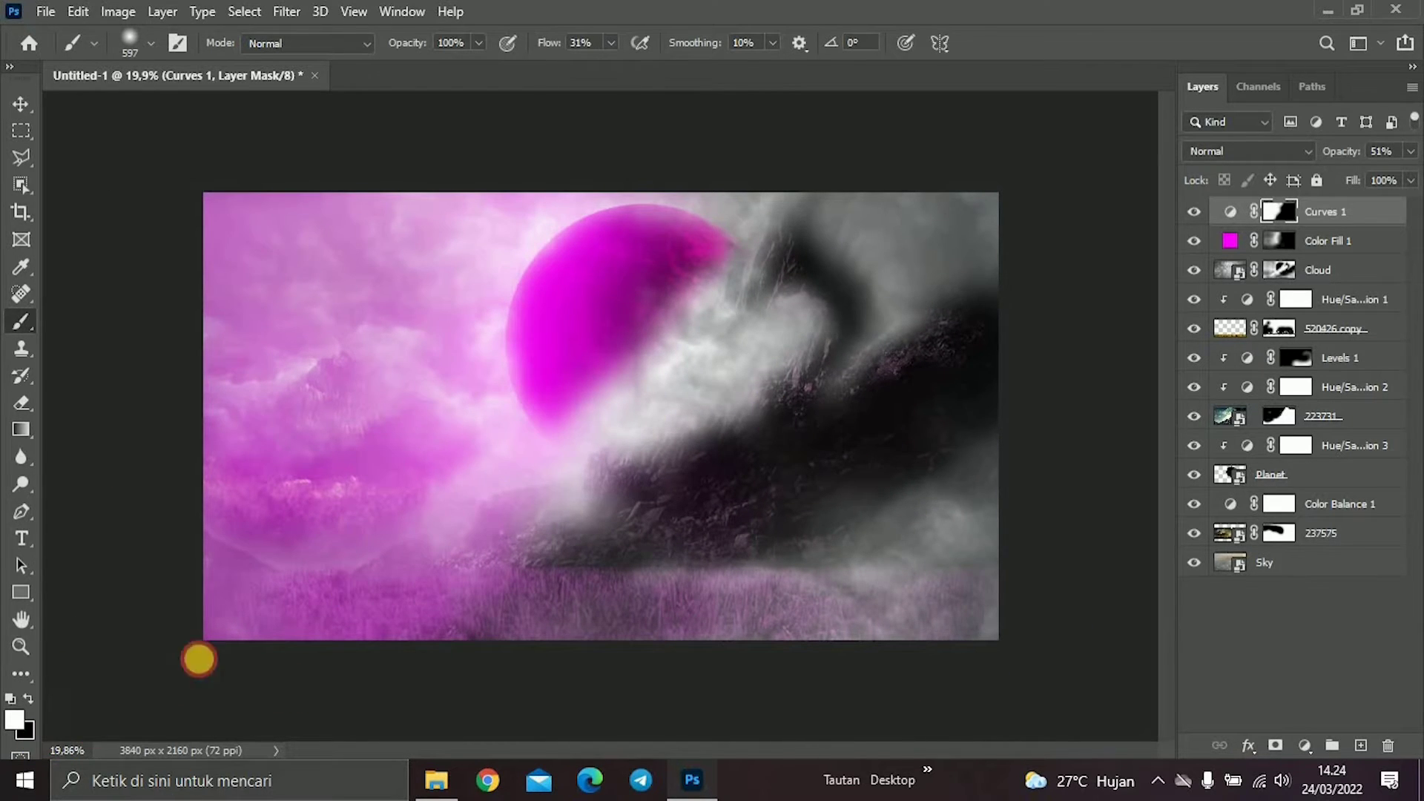
scroll(430, 509, up, 2)
scroll(430, 509, down, 2)
click(1246, 151)
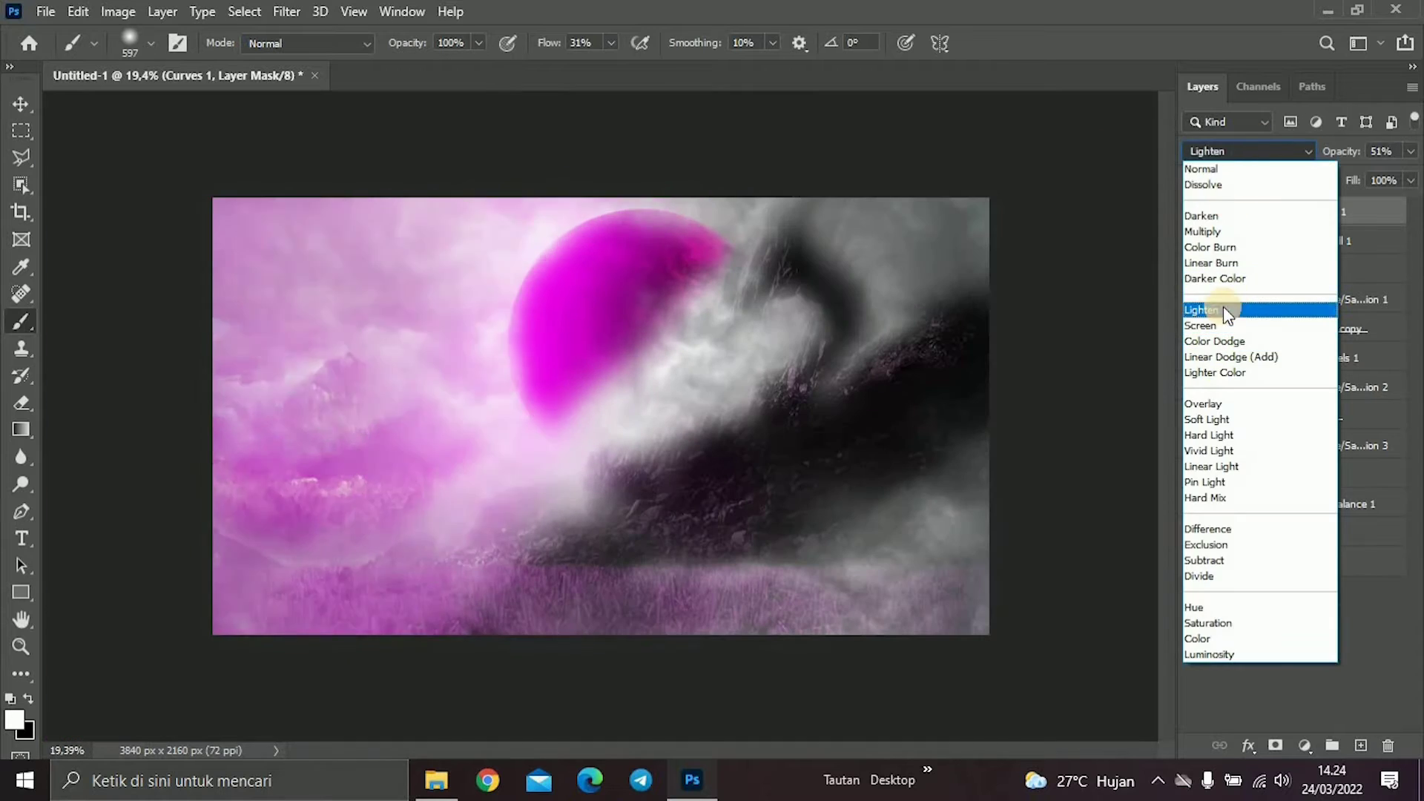
key(Escape)
scroll(712, 363, up, 3)
scroll(559, 461, up, 1)
scroll(559, 460, up, 3)
scroll(605, 431, up, 2)
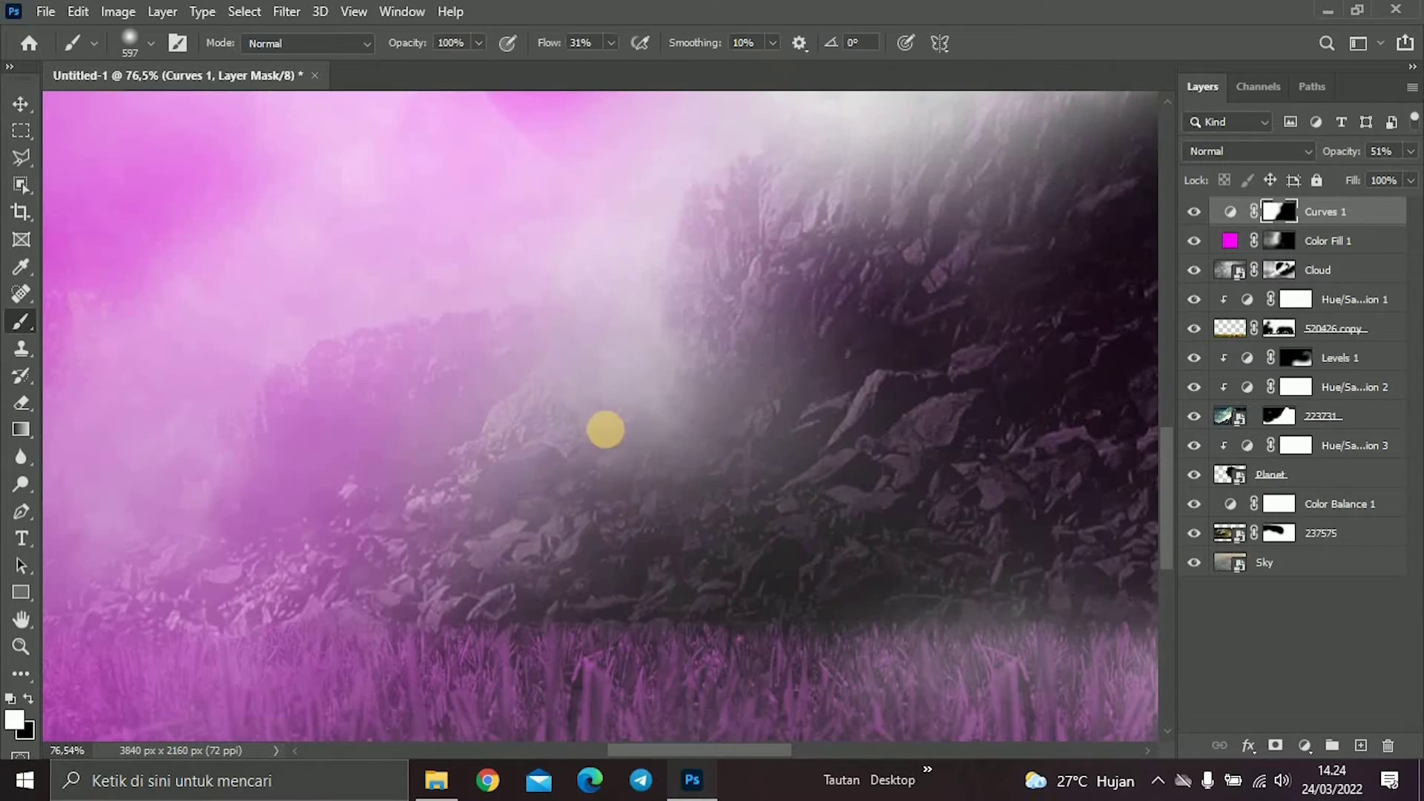
key(bracketleft)
key(bracketleft)
key(bracketleft)
key(x)
scroll(250, 556, down, 6)
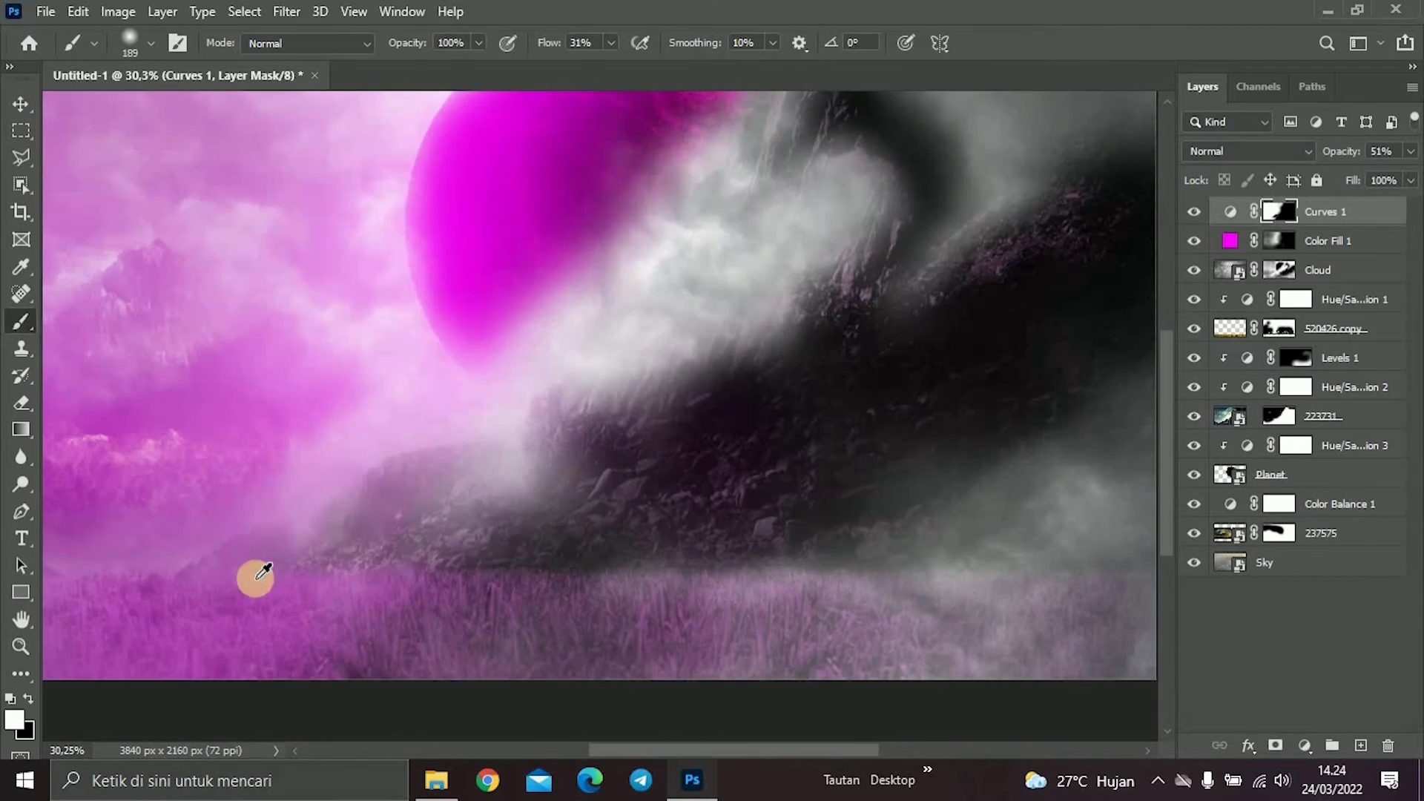
drag(366, 621, 423, 630)
scroll(232, 555, down, 2)
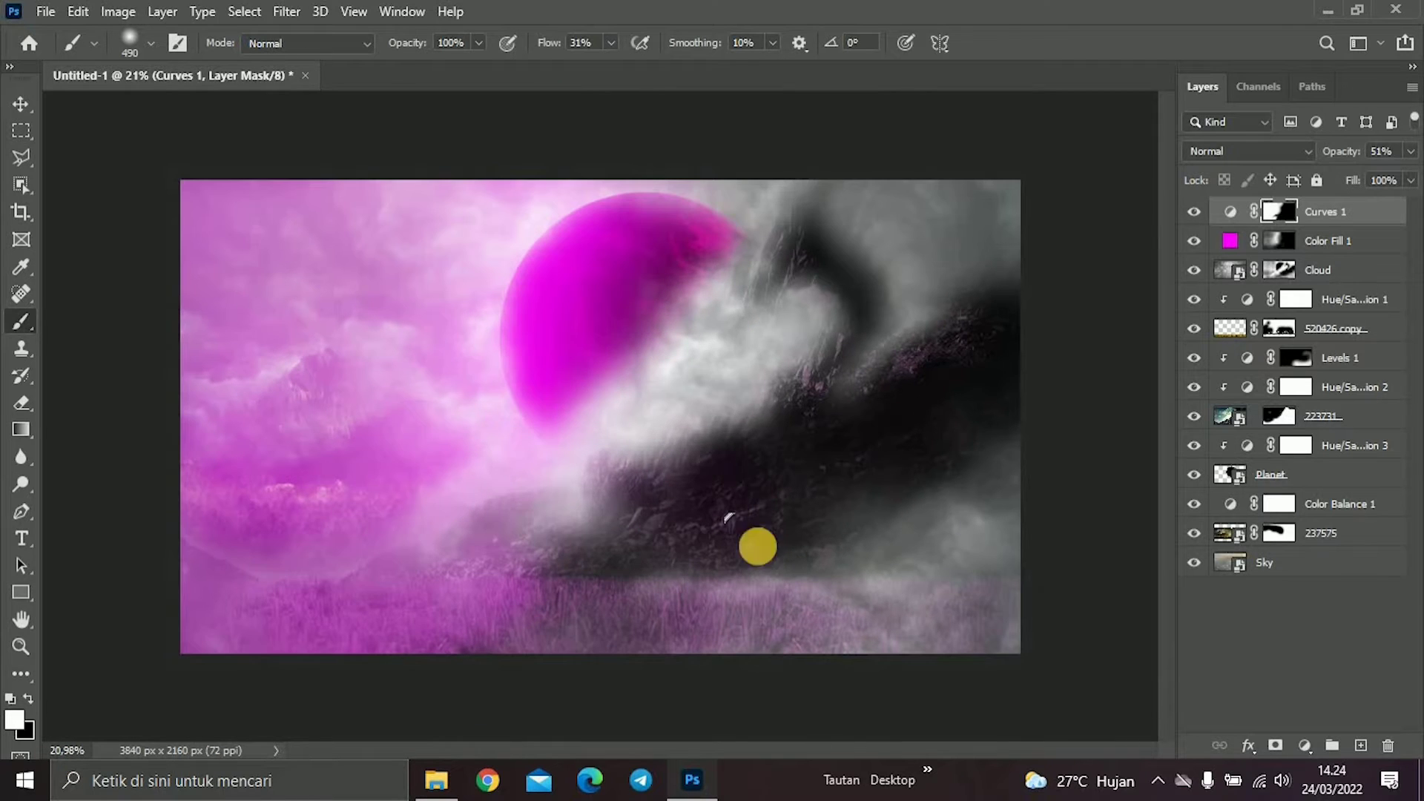
With a large black brush, paint the Cloud mask to reveal the mountain slope.
key(alt+bracketleft)
key(alt+bracketleft)
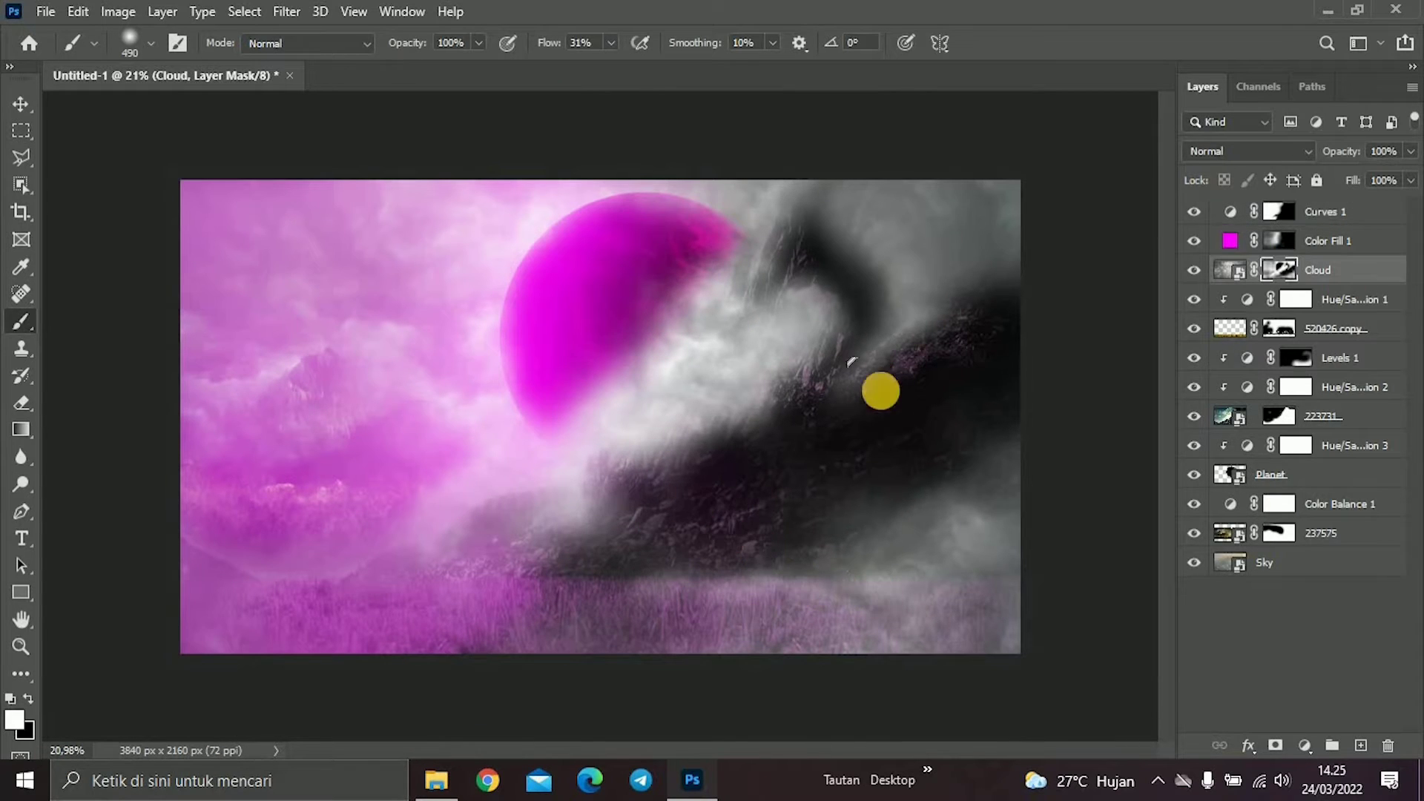
scroll(878, 388, down, 2)
key(x)
drag(299, 413, 548, 534)
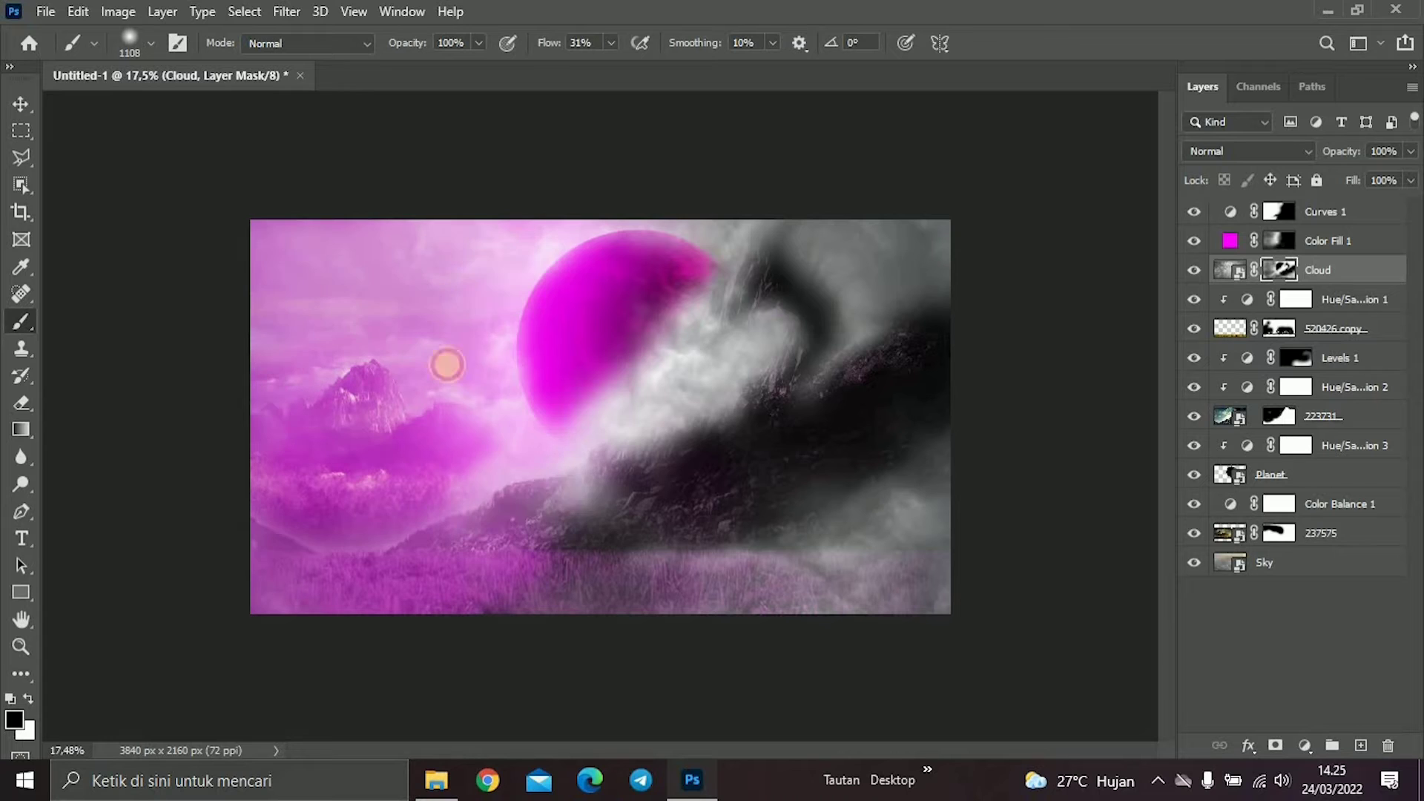
drag(609, 301, 728, 245)
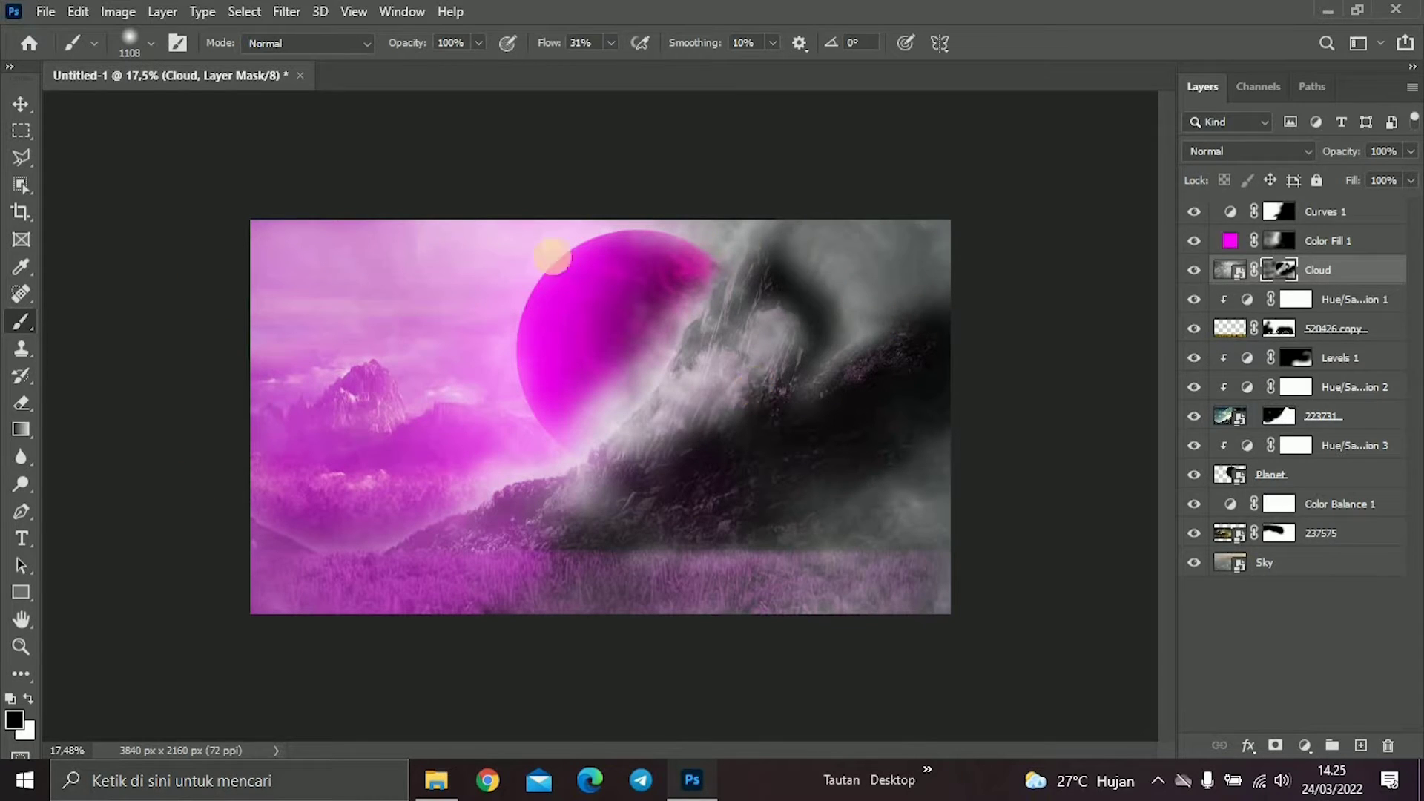
drag(569, 507, 779, 317)
Place the octopus in the upper-left sky and move its layer below 237575.
mouse_move(636, 416)
mouse_down()
mouse_move(452, 359)
mouse_move(441, 373)
mouse_up()
click(1364, 216)
drag(1339, 569, 1339, 572)
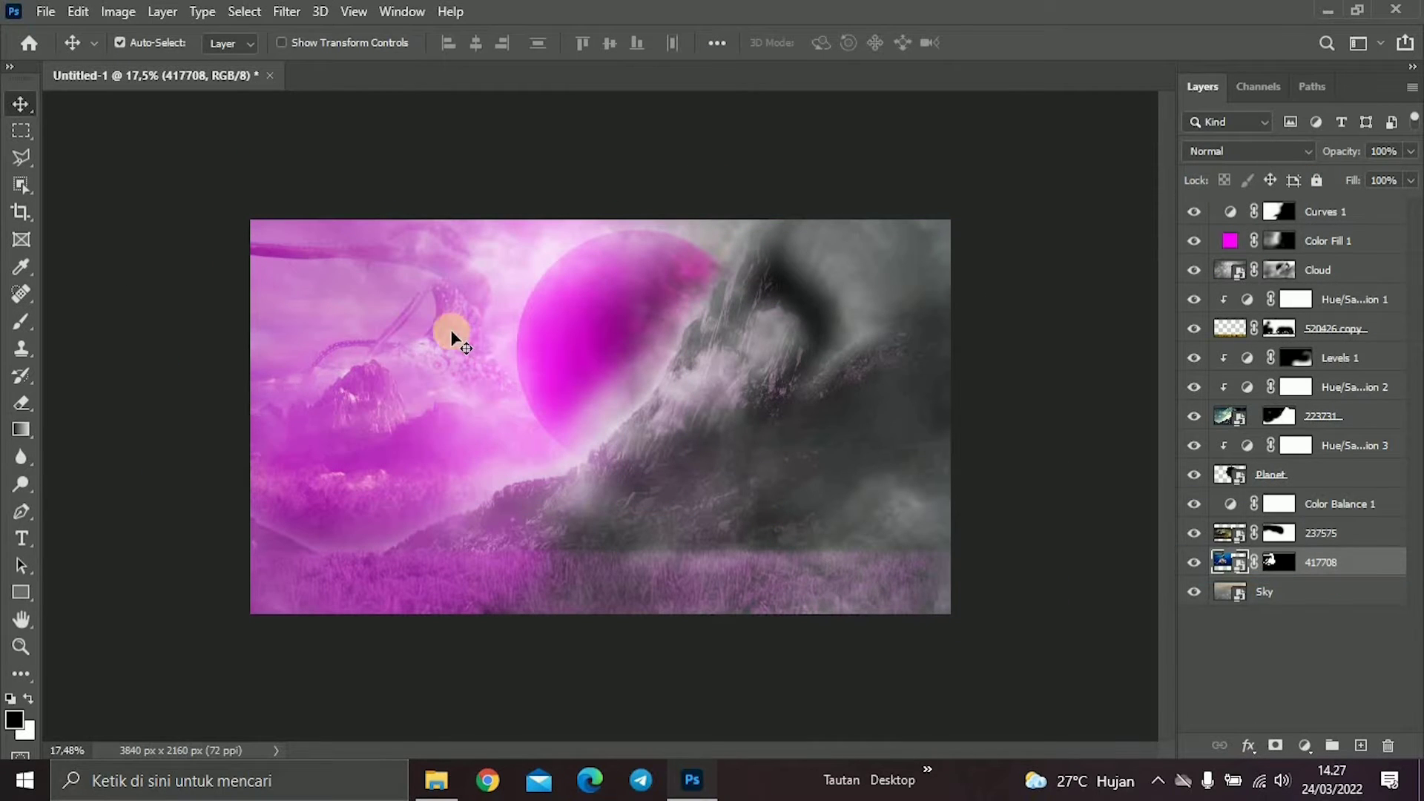
key(ctrl+t)
key(Escape)
scroll(279, 408, up, 2)
Add a clipped Hue/Saturation layer tinting the mountain pink, and invert its mask to black.
scroll(278, 408, down, 1)
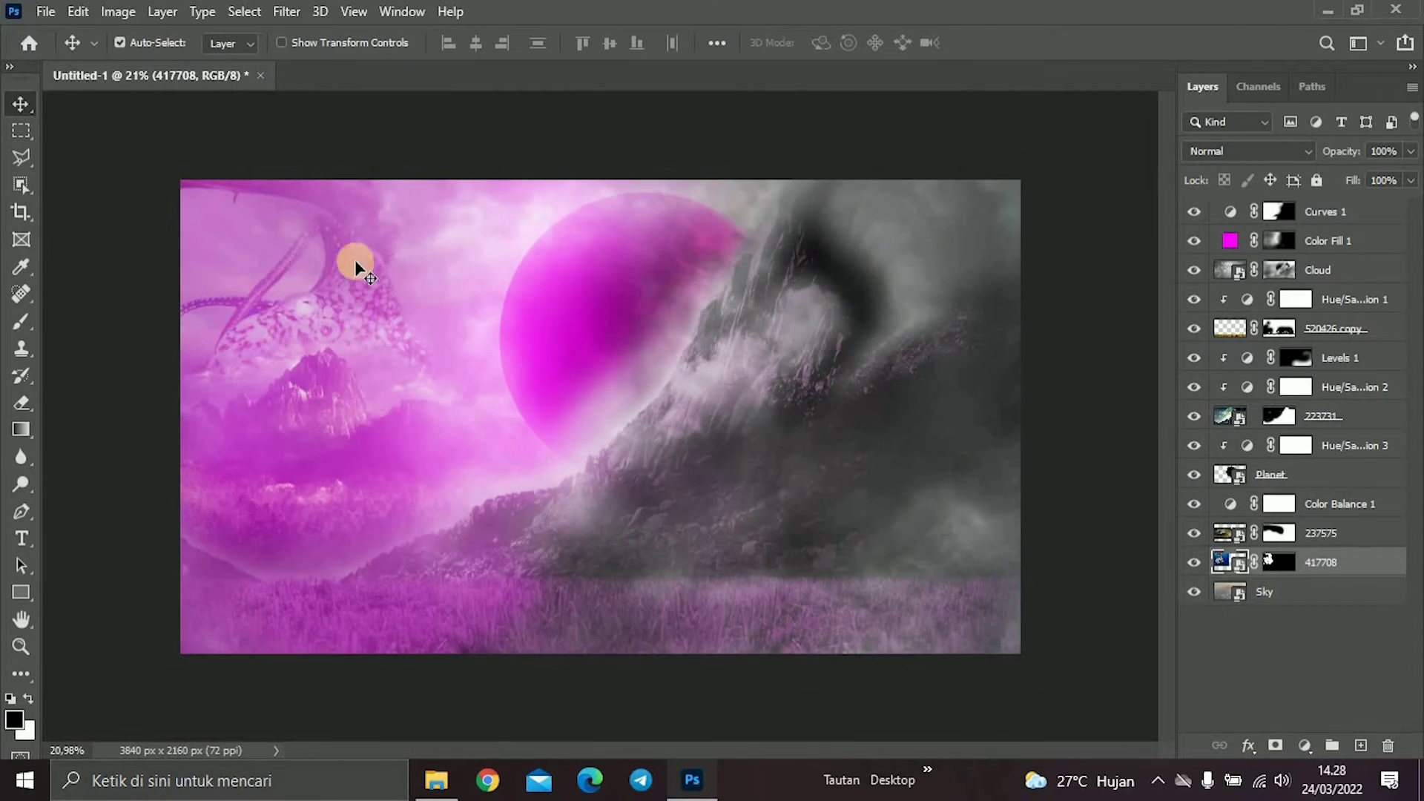
click(1305, 746)
click(1261, 475)
drag(1152, 404, 1160, 379)
key(b)
key(ctrl+i)
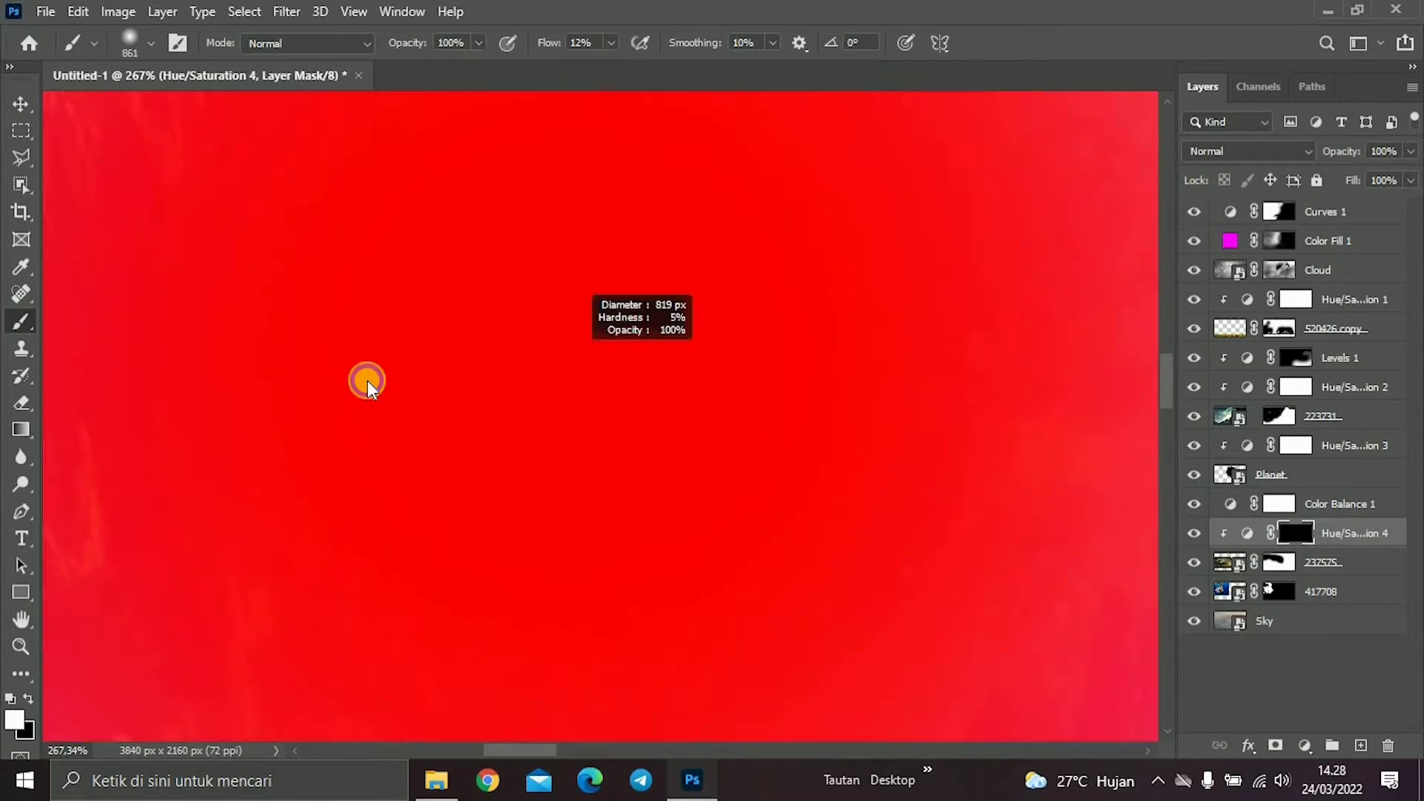
Brush the Hue/Saturation mask to bring the pink tint onto the left mountain.
scroll(366, 397, up, 5)
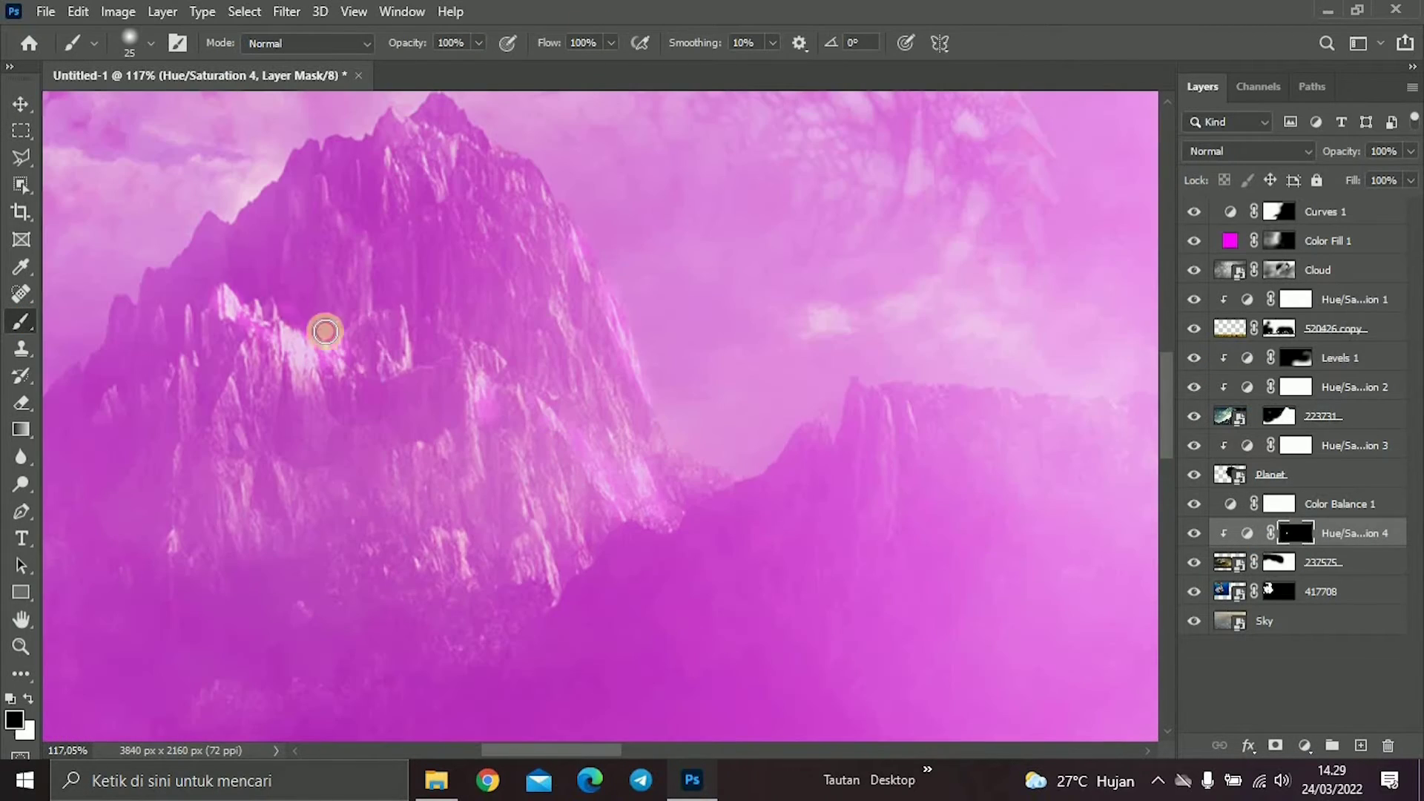
scroll(630, 343, up, 5)
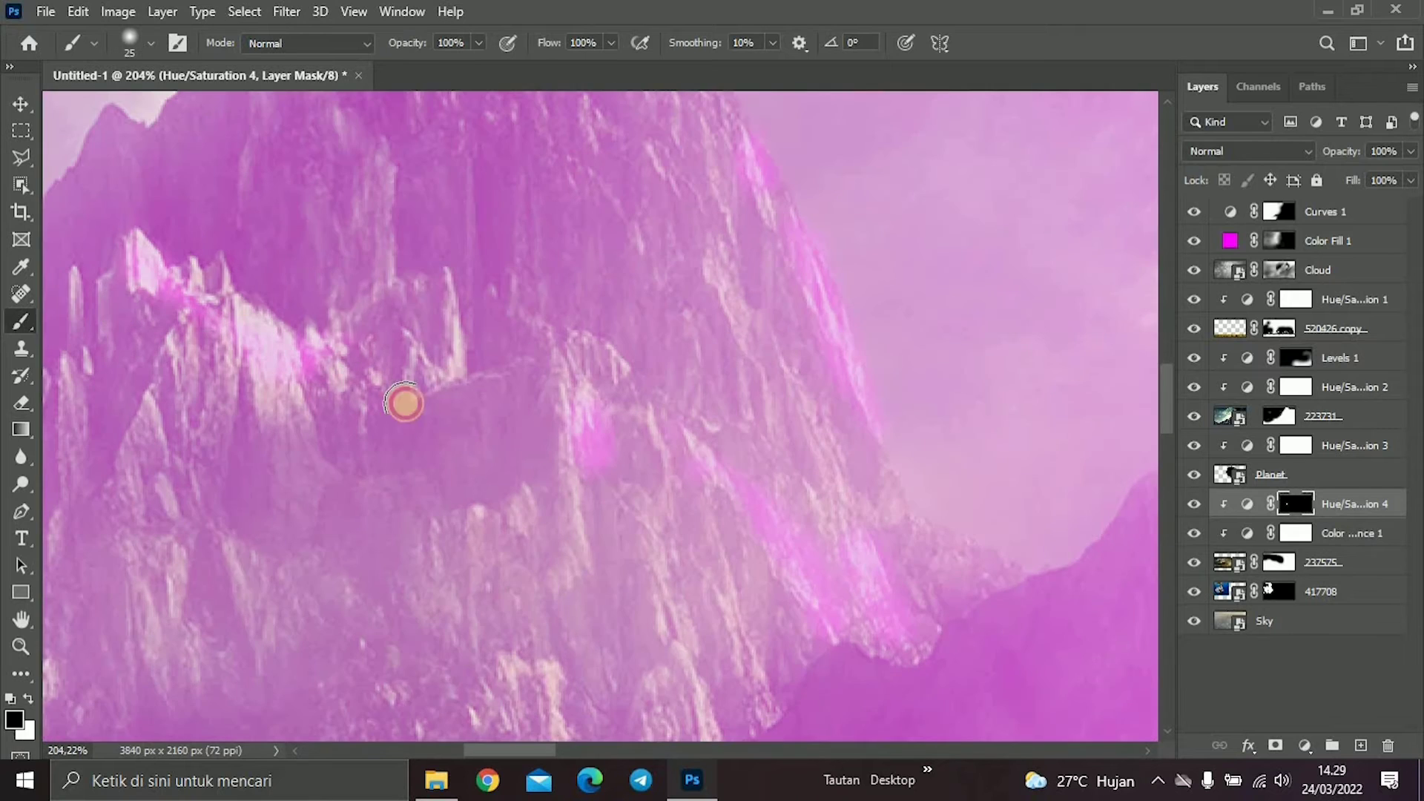
key(bracketleft)
key(bracketleft)
key(bracketleft)
key(x)
scroll(683, 470, up, 5)
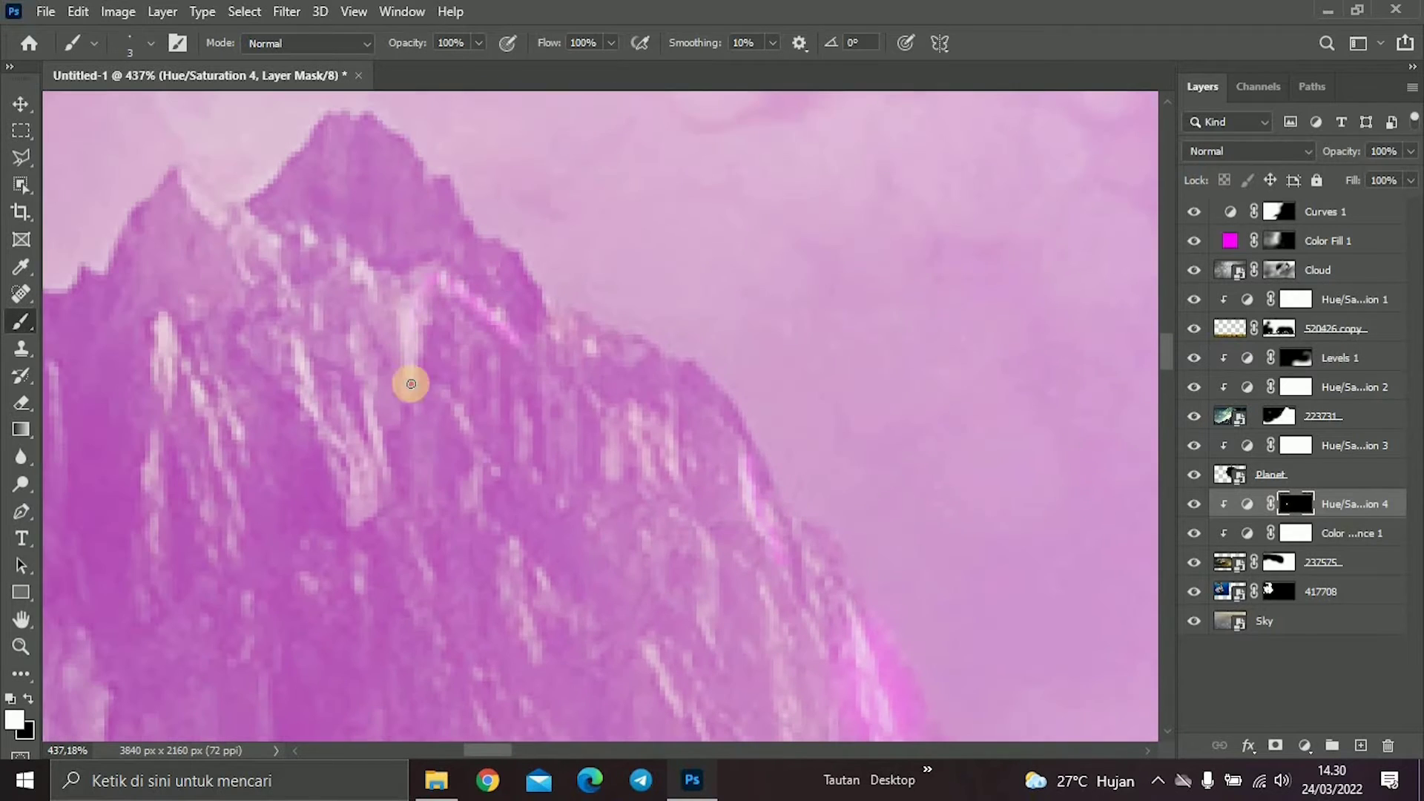
key(bracketright)
key(bracketright)
key(bracketright)
key(x)
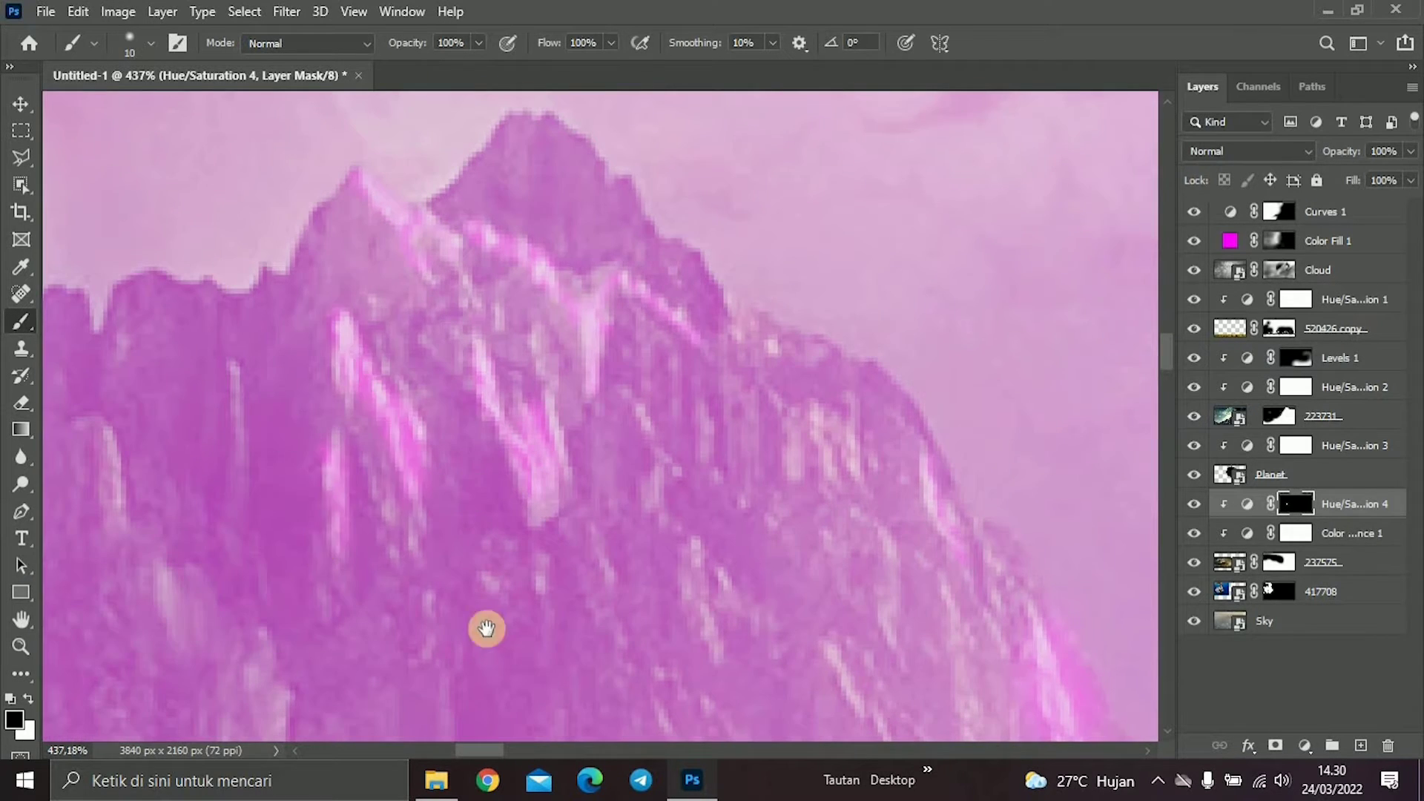
scroll(486, 627, down, 5)
scroll(303, 495, down, 3)
scroll(267, 592, down, 3)
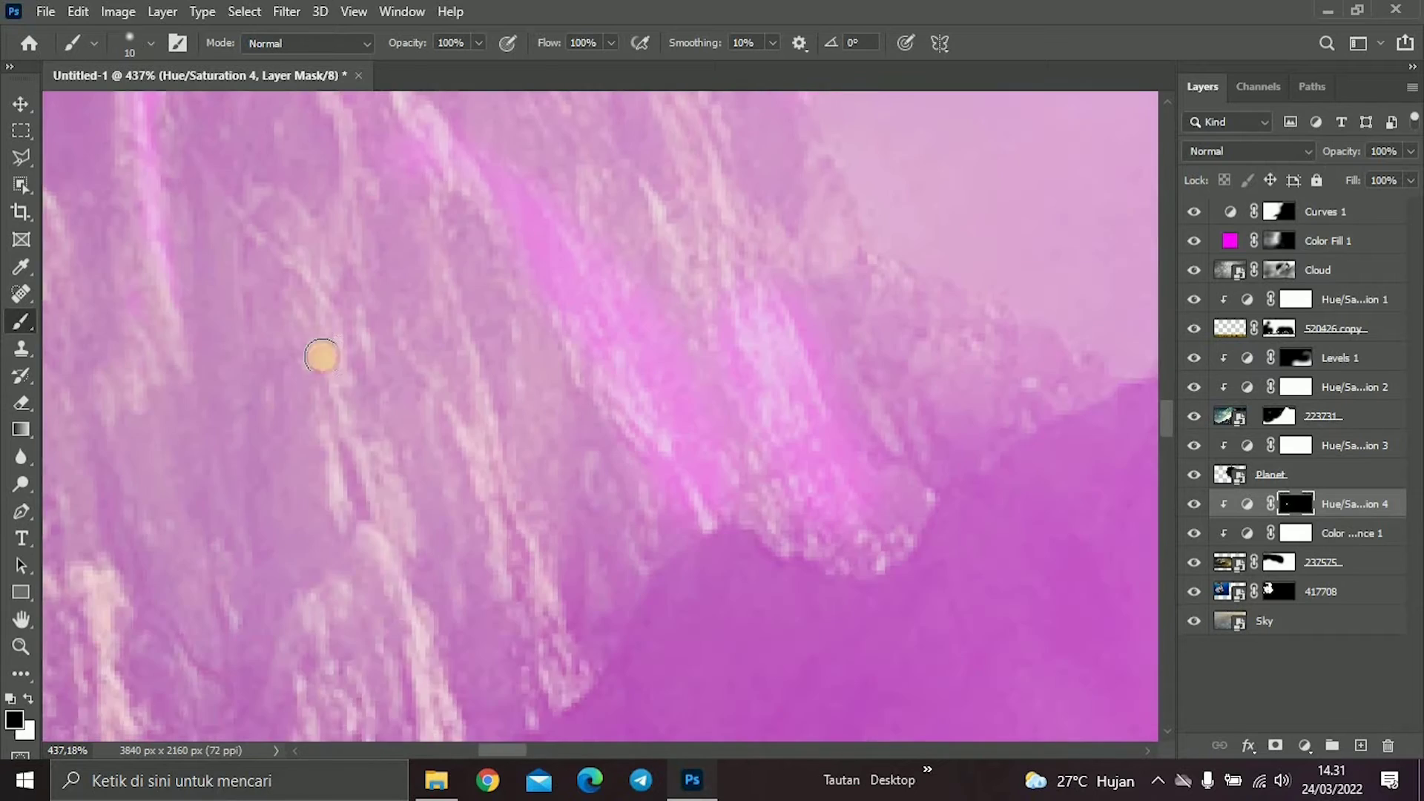
scroll(318, 357, down, 2)
scroll(446, 509, left, 2)
scroll(712, 539, up, 3)
scroll(519, 509, up, 3)
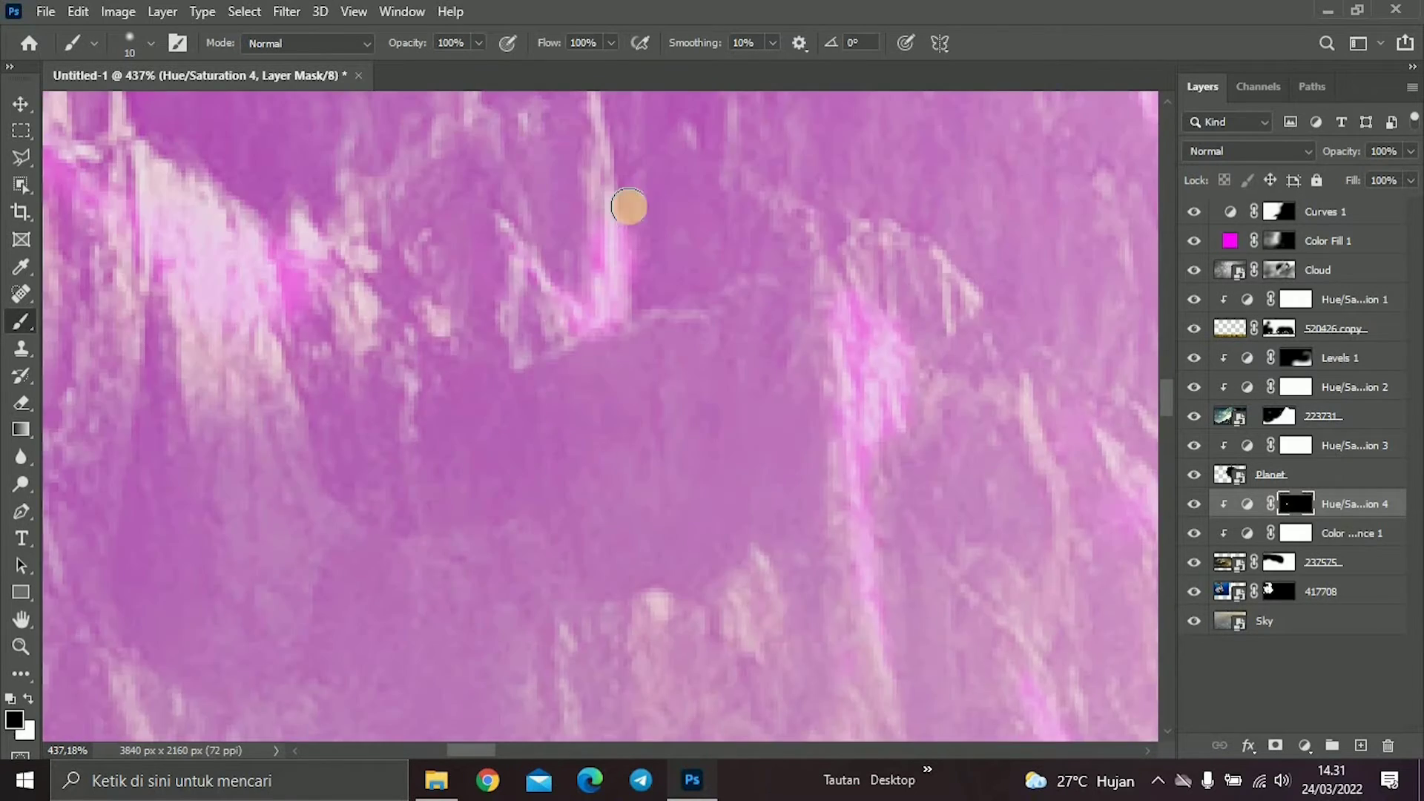
scroll(626, 203, down, 5)
scroll(429, 350, up, 3)
key(bracketright)
key(bracketright)
key(bracketright)
scroll(487, 319, up, 3)
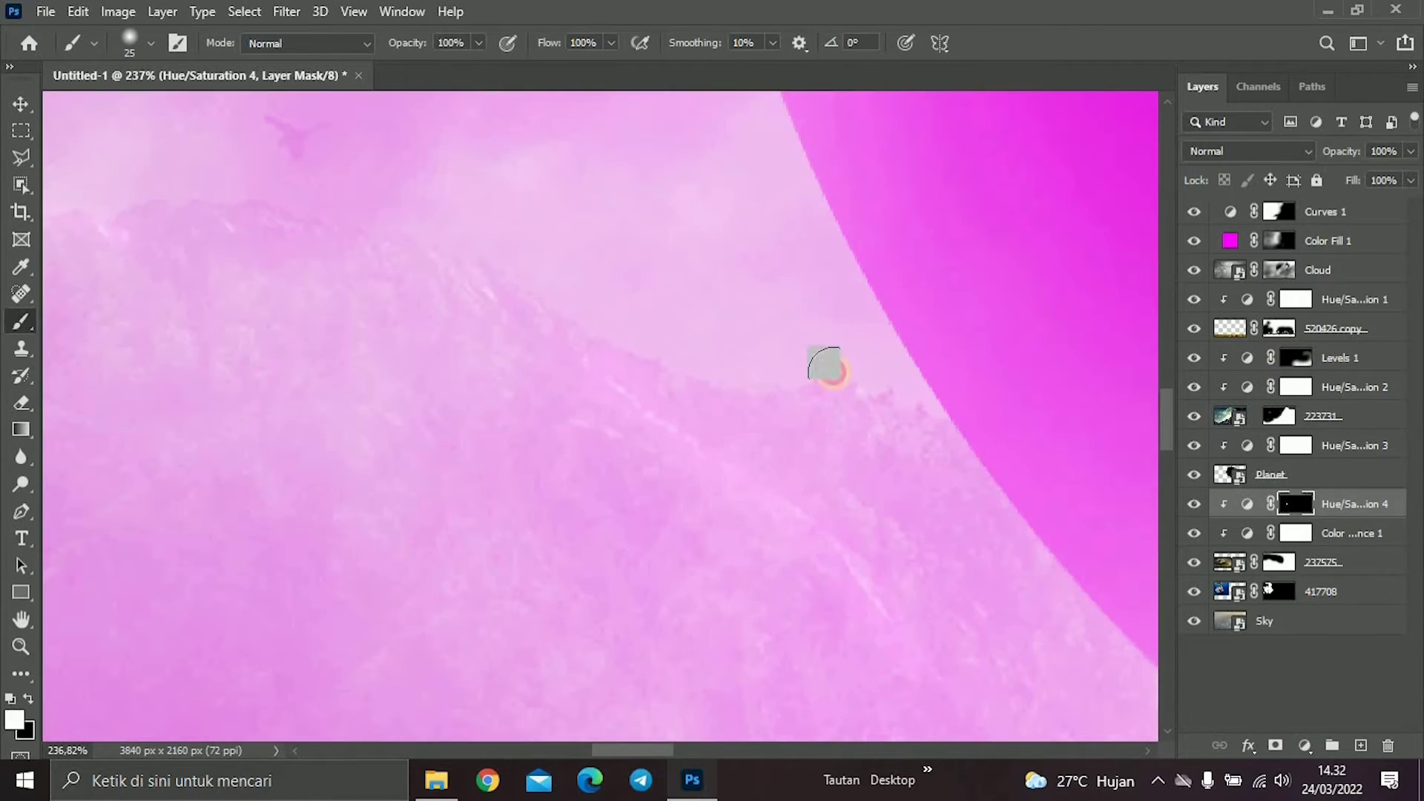
scroll(550, 299, down, 2)
scroll(178, 344, down, 2)
scroll(314, 449, down, 2)
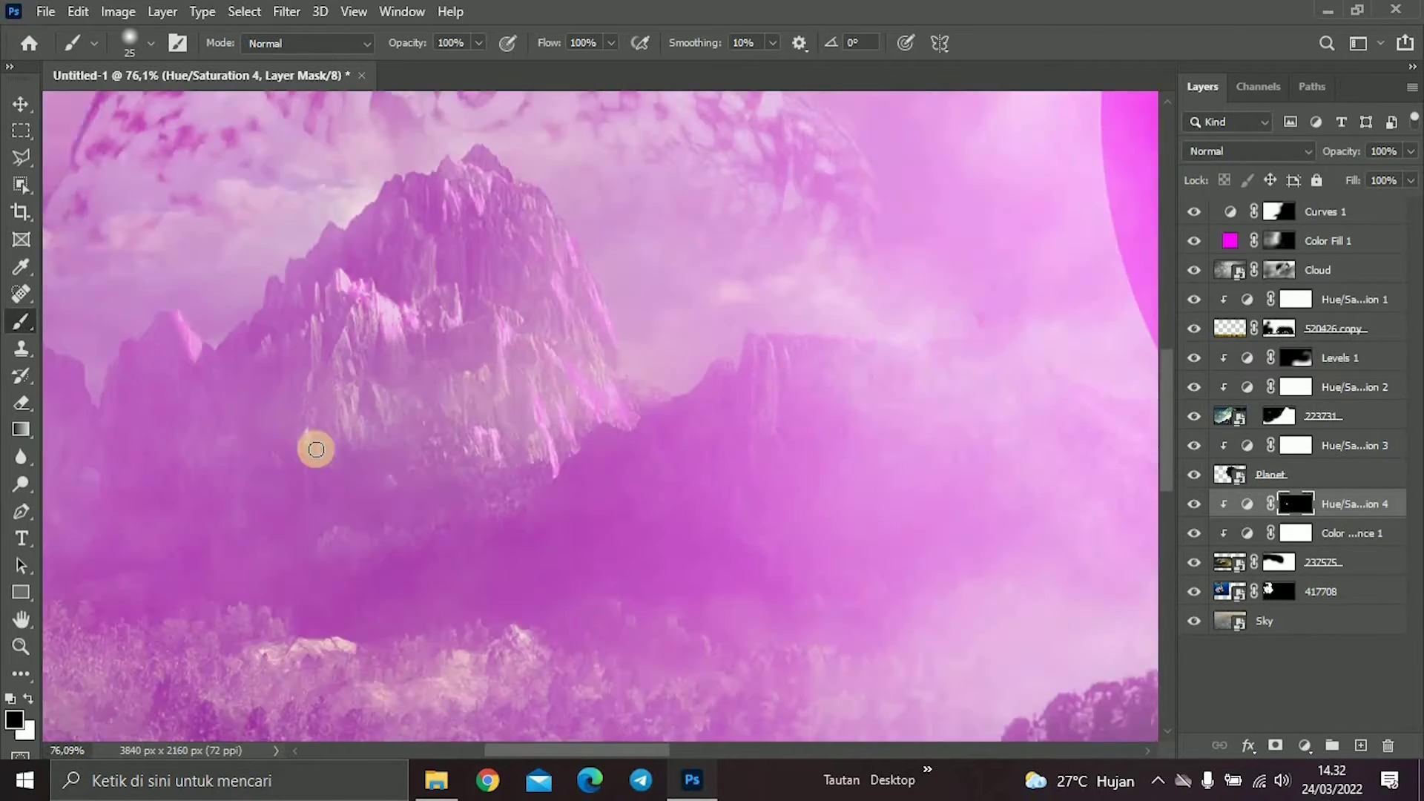
scroll(375, 280, up, 4)
scroll(426, 279, down, 3)
scroll(524, 384, down, 3)
Revisit the Hue/Saturation settings, add a clipped Levels layer, and paint its mask white.
double_click(1247, 504)
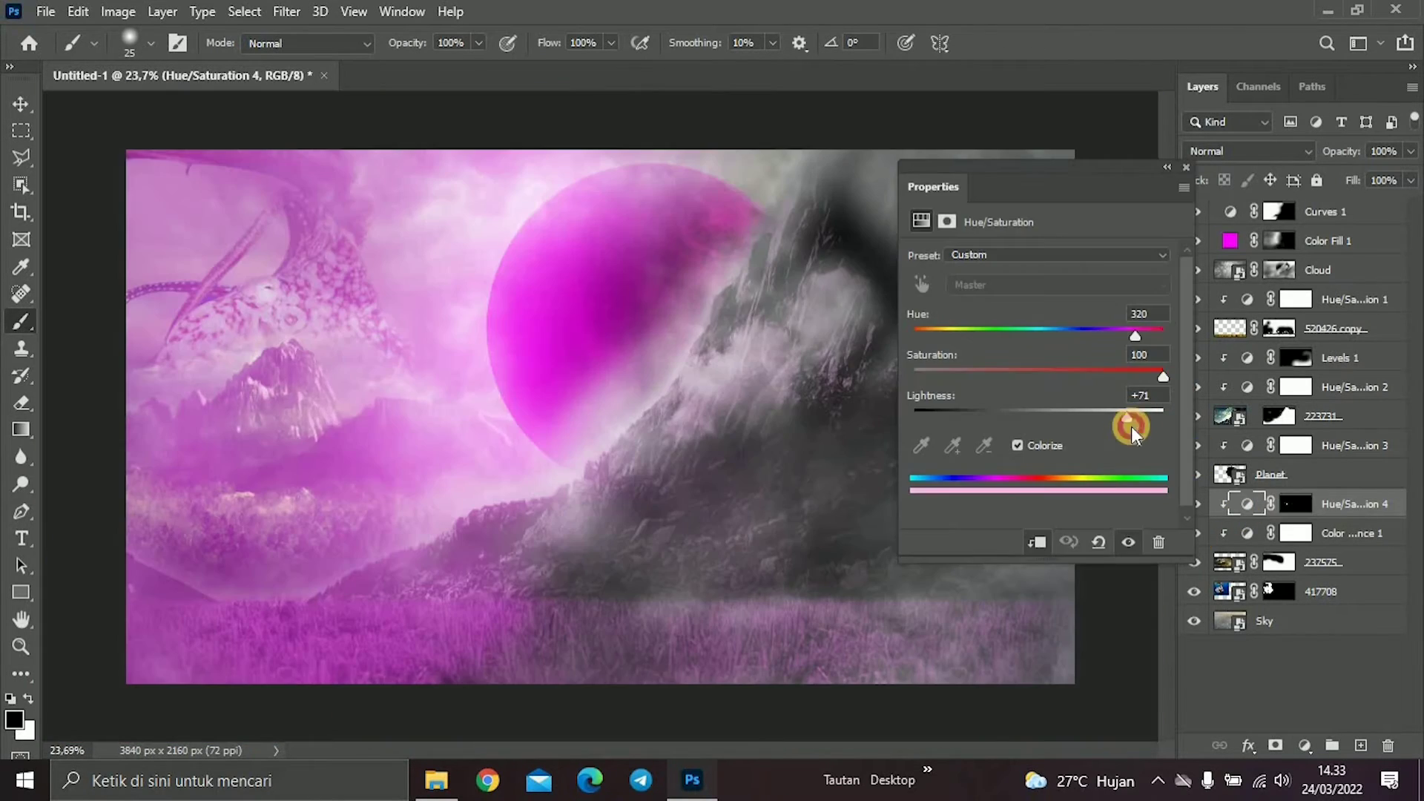
click(1034, 547)
scroll(653, 375, up, 5)
key(x)
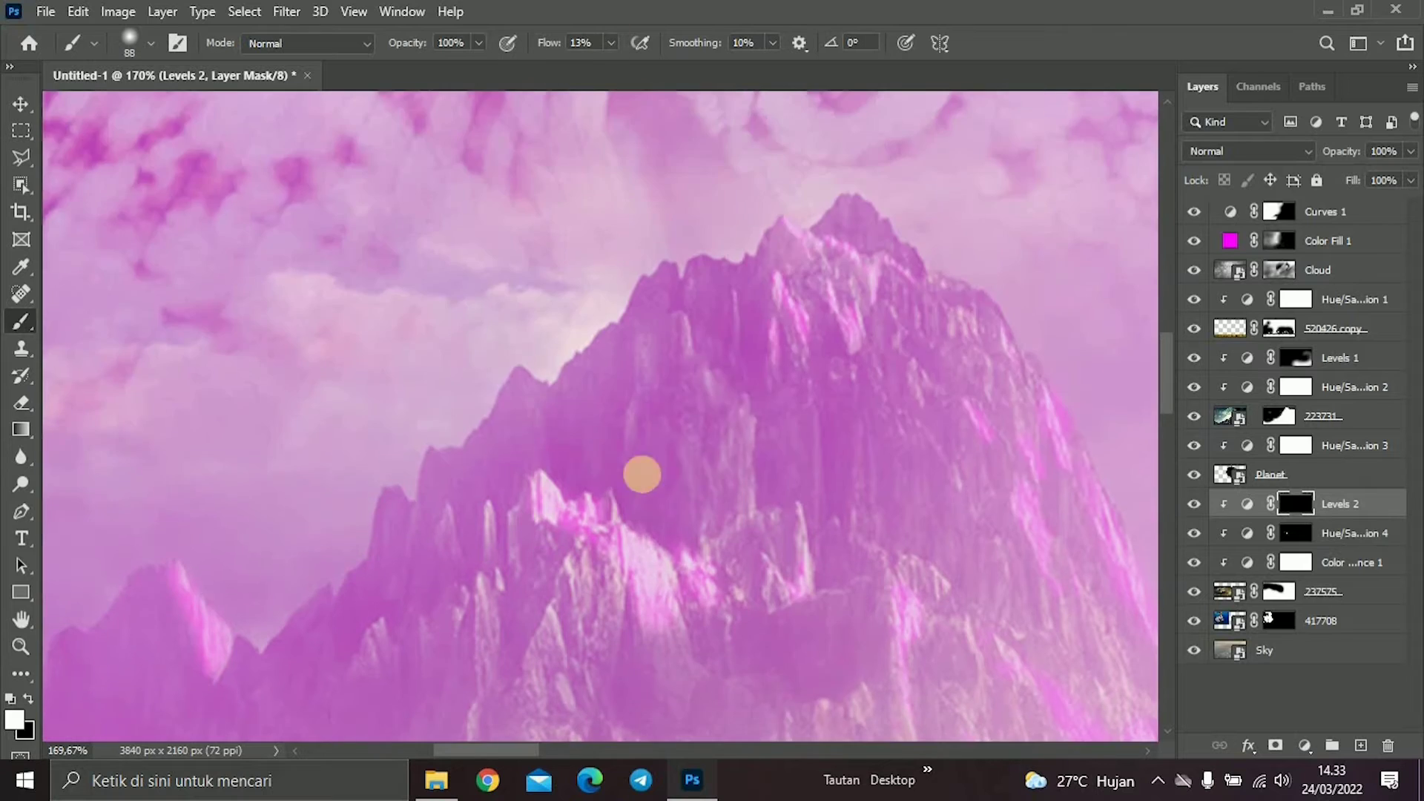
scroll(727, 408, down, 2)
scroll(197, 343, down, 5)
scroll(248, 503, down, 2)
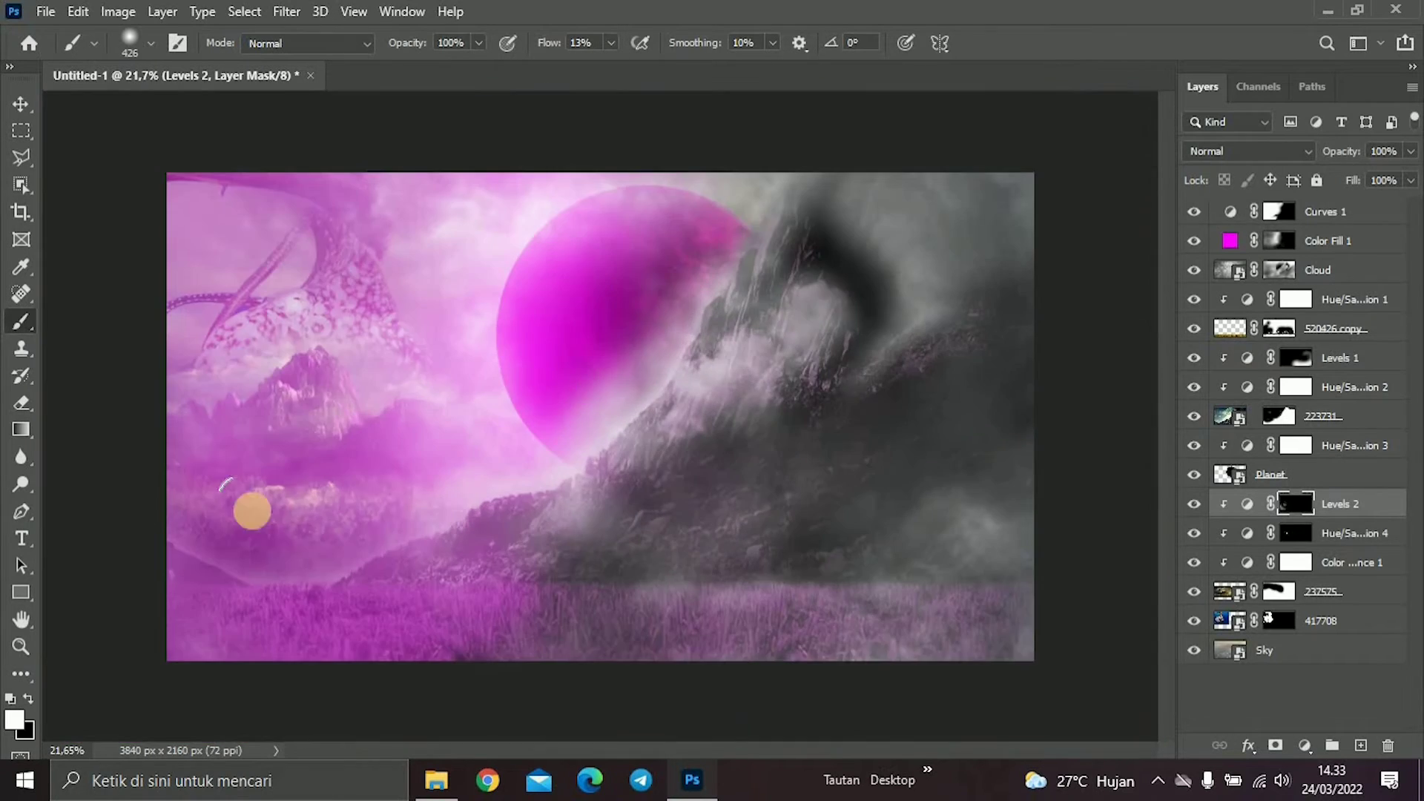
scroll(421, 474, down, 2)
scroll(356, 423, up, 2)
scroll(302, 376, down, 1)
Move the octopus layer beneath the clouds, then reposition and enlarge the octopus.
drag(1320, 621, 1306, 296)
key(v)
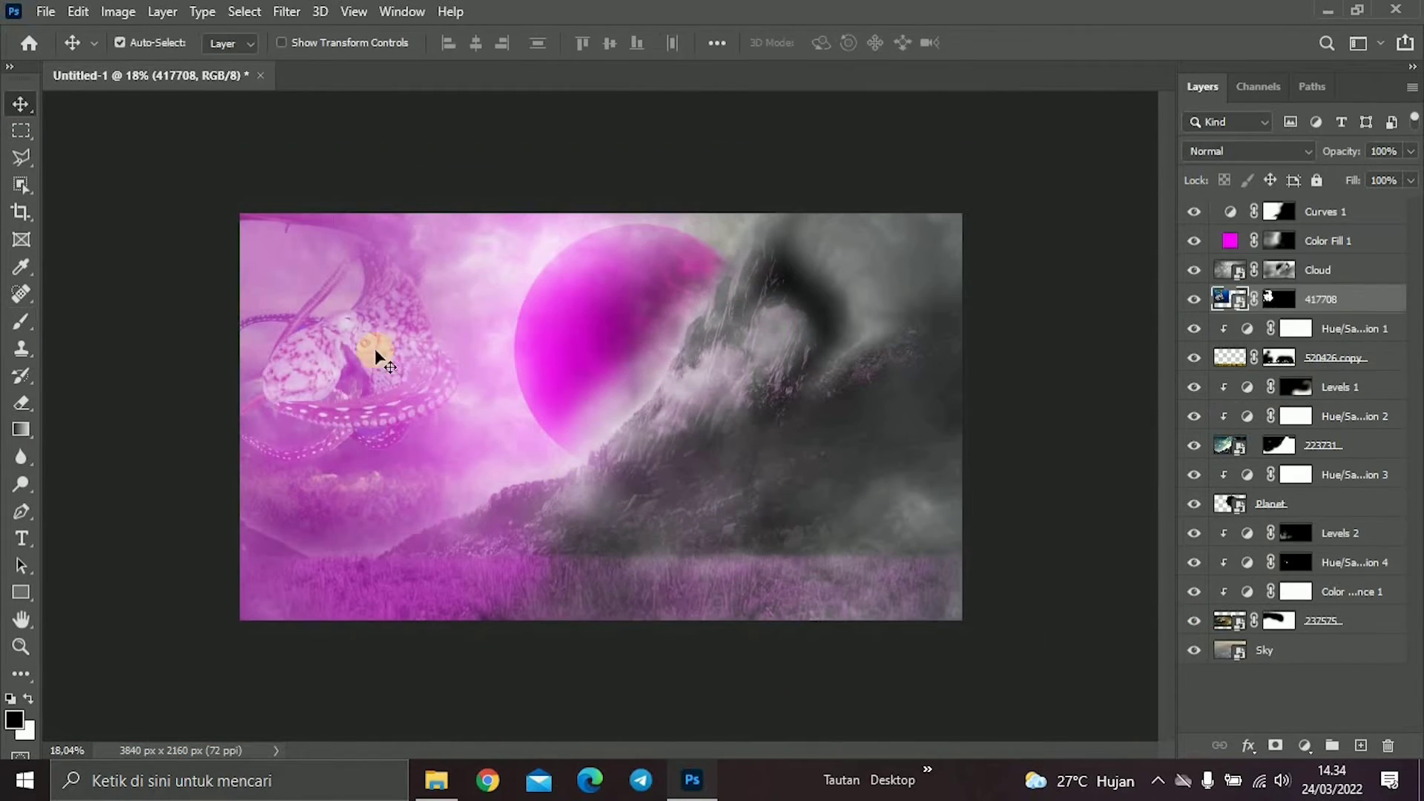
mouse_move(375, 350)
mouse_down()
mouse_move(438, 391)
mouse_move(435, 340)
mouse_up()
drag(182, 197, 57, 127)
key(Return)
Move the octopus layer just above Sky and nudge it toward the upper left.
drag(1321, 299, 1265, 636)
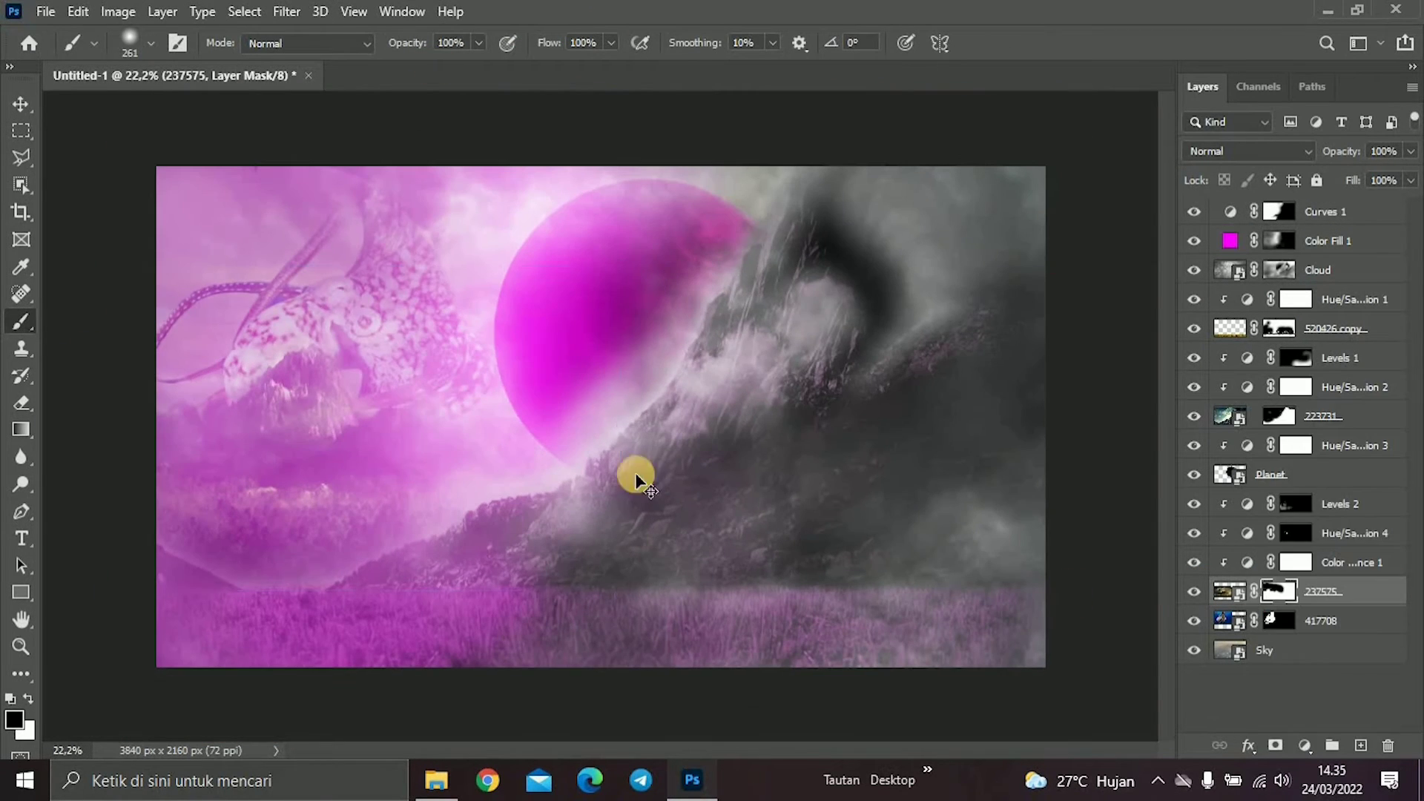
click(1320, 621)
key(ctrl+t)
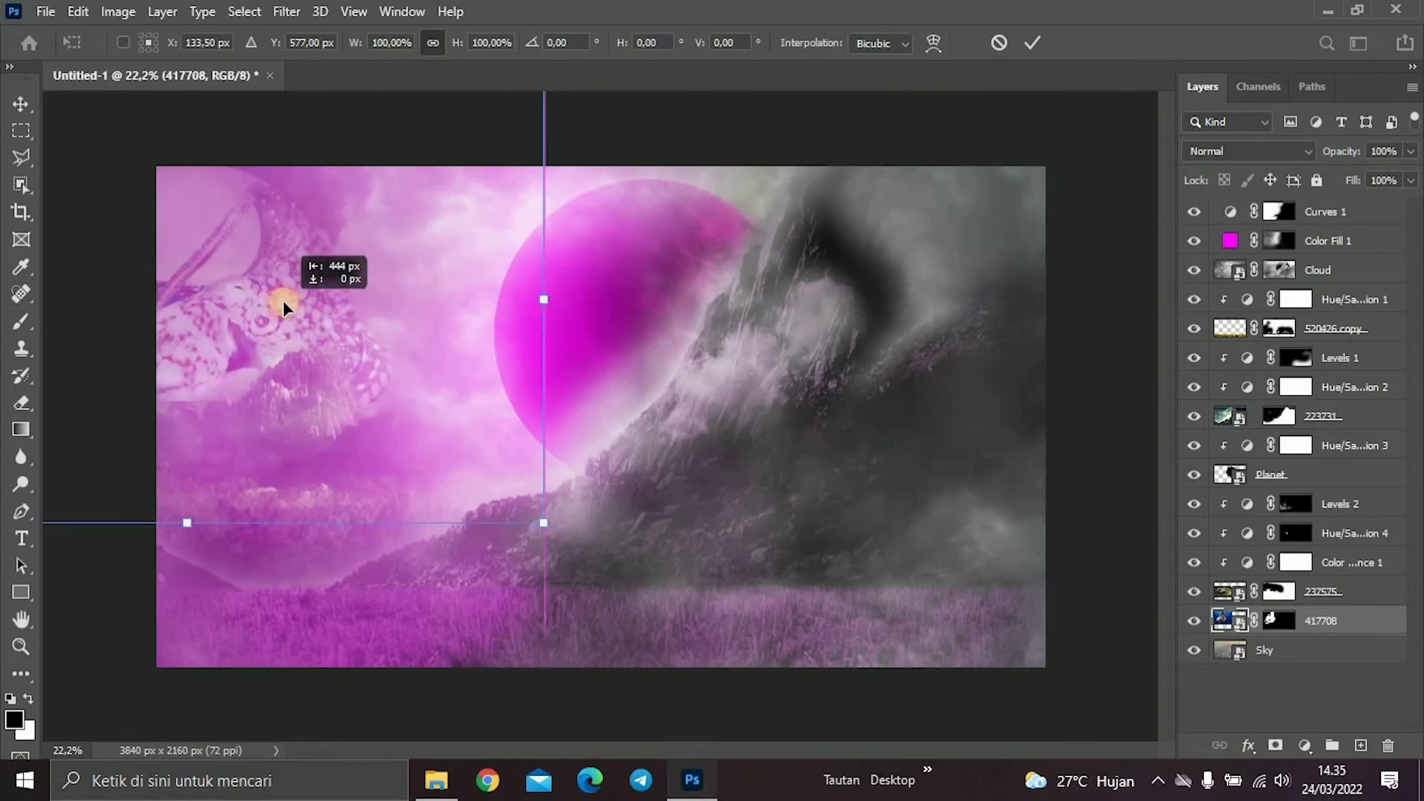
drag(286, 314, 296, 312)
key(Return)
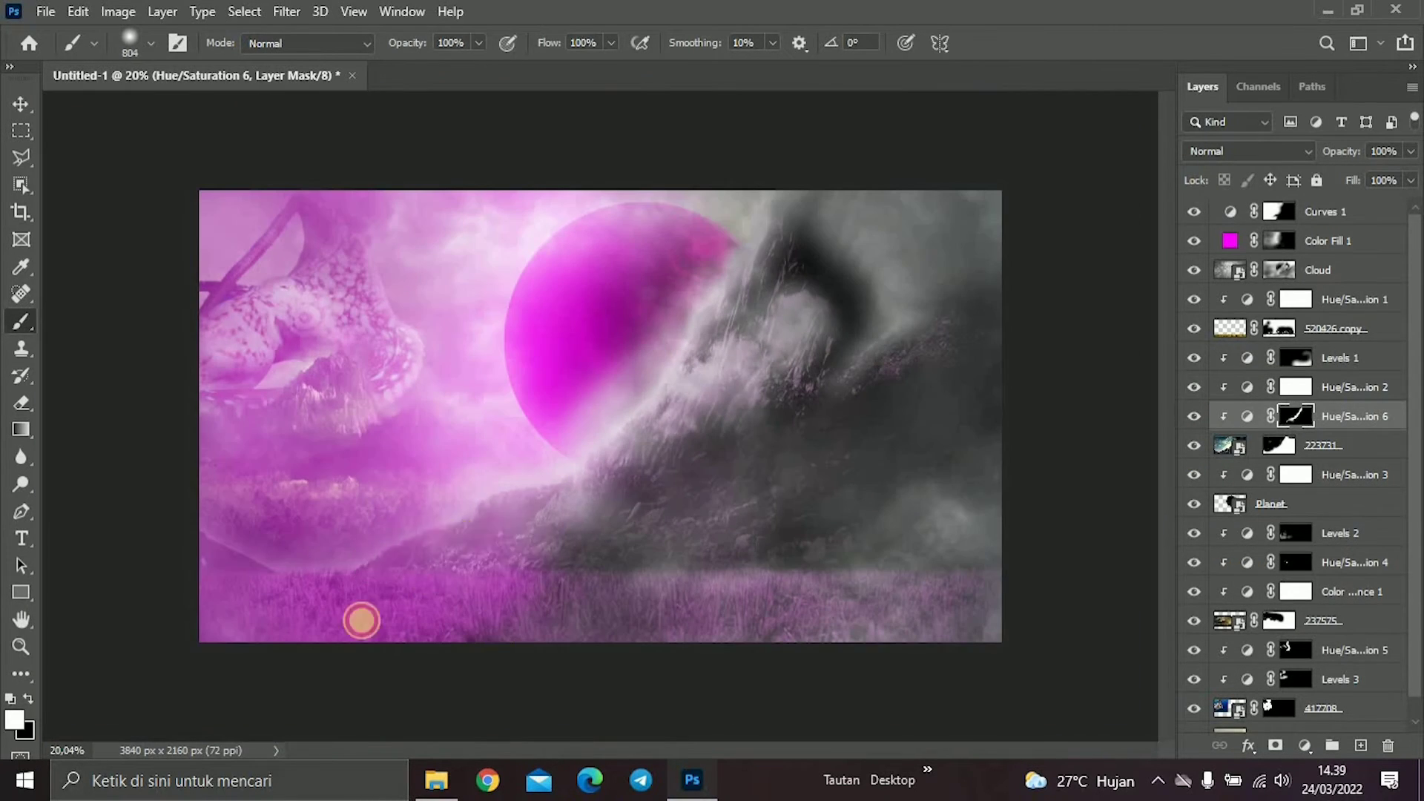
Select the Cloud layer and set up a grass-shaped brush for blending the man's feet.
click(1318, 270)
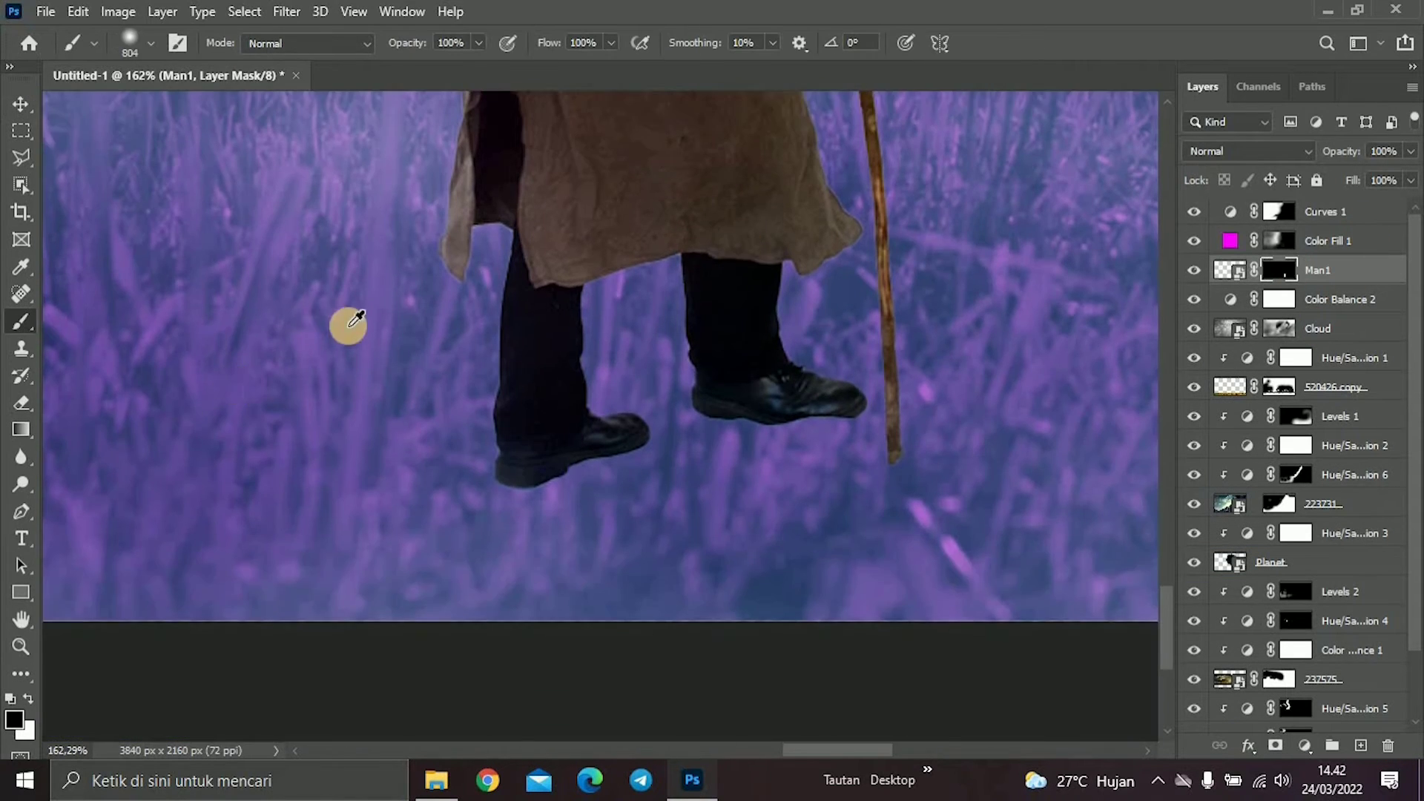
right_click(586, 304)
click(749, 512)
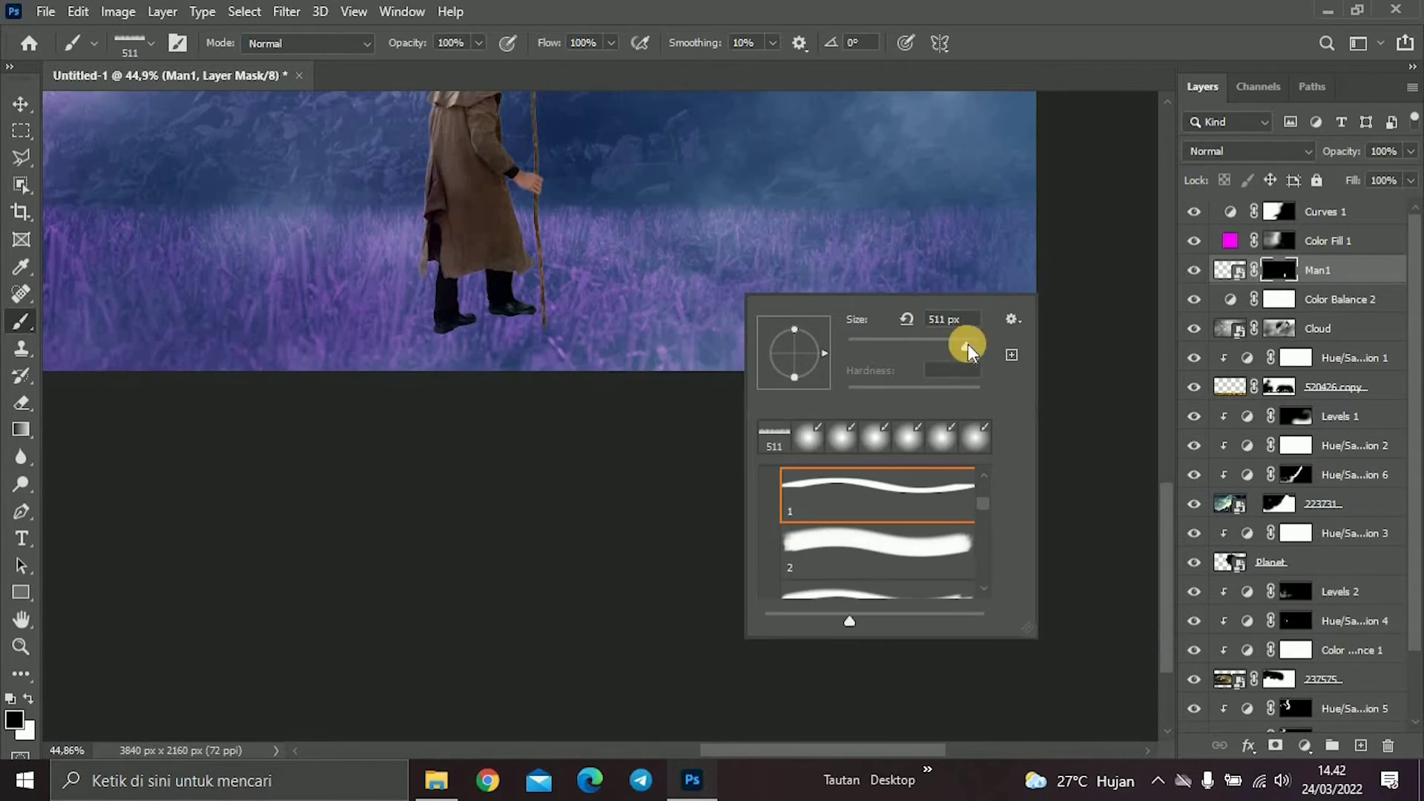
click(496, 311)
scroll(605, 350, down, 5)
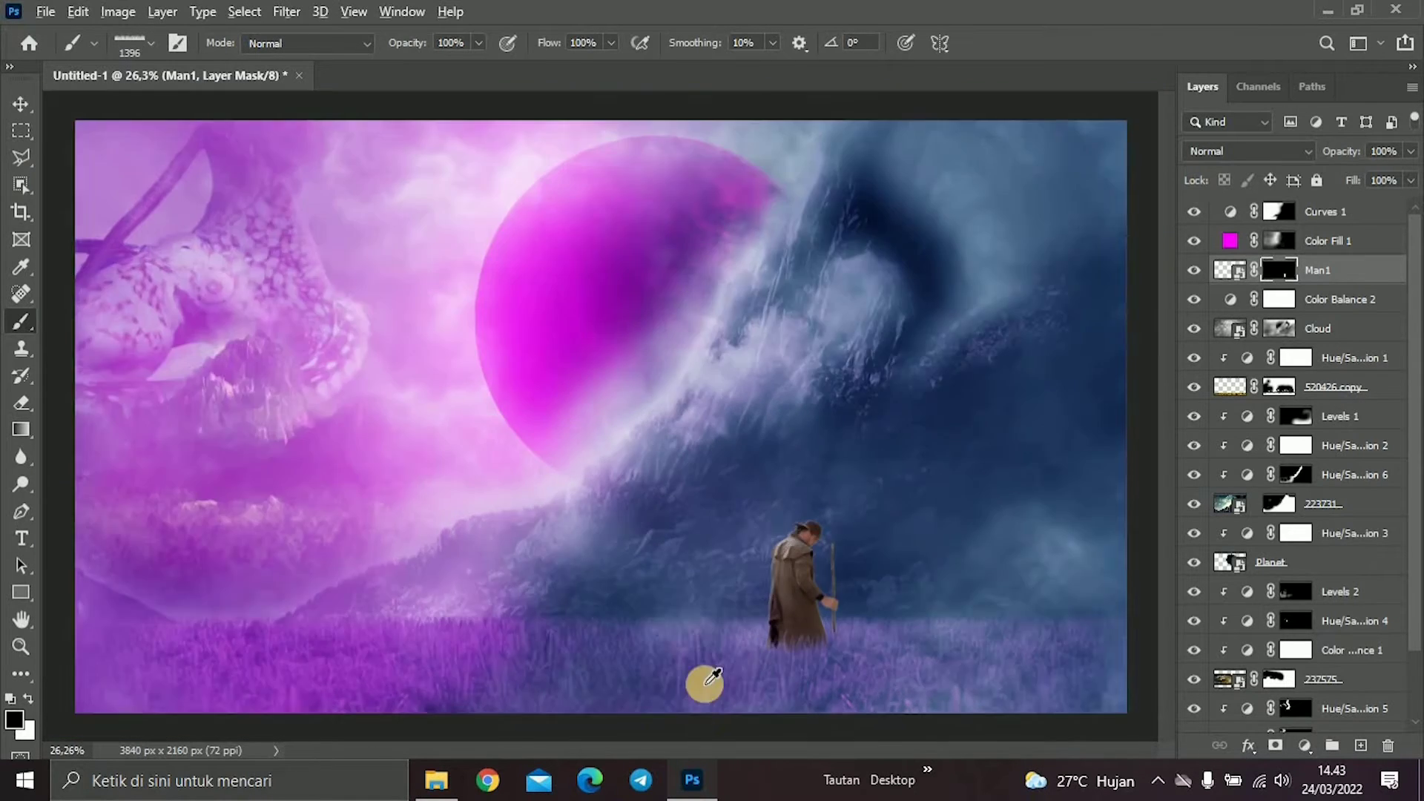
Add a Color Balance adjustment layer for the man.
key(v)
click(1305, 745)
click(1328, 556)
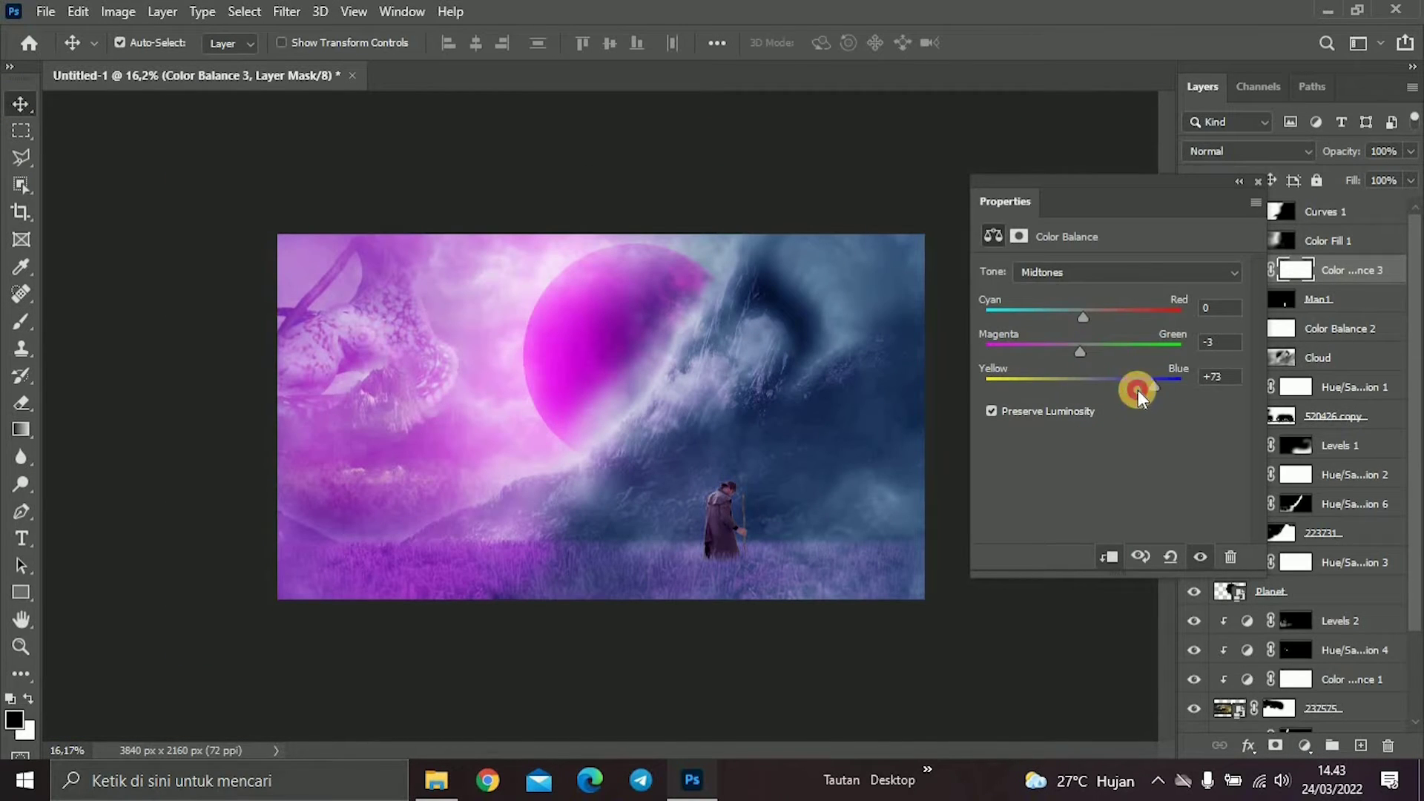
Add a Hue/Saturation adjustment for the man, colorized to a saturated magenta.
scroll(716, 525, up, 10)
click(1305, 745)
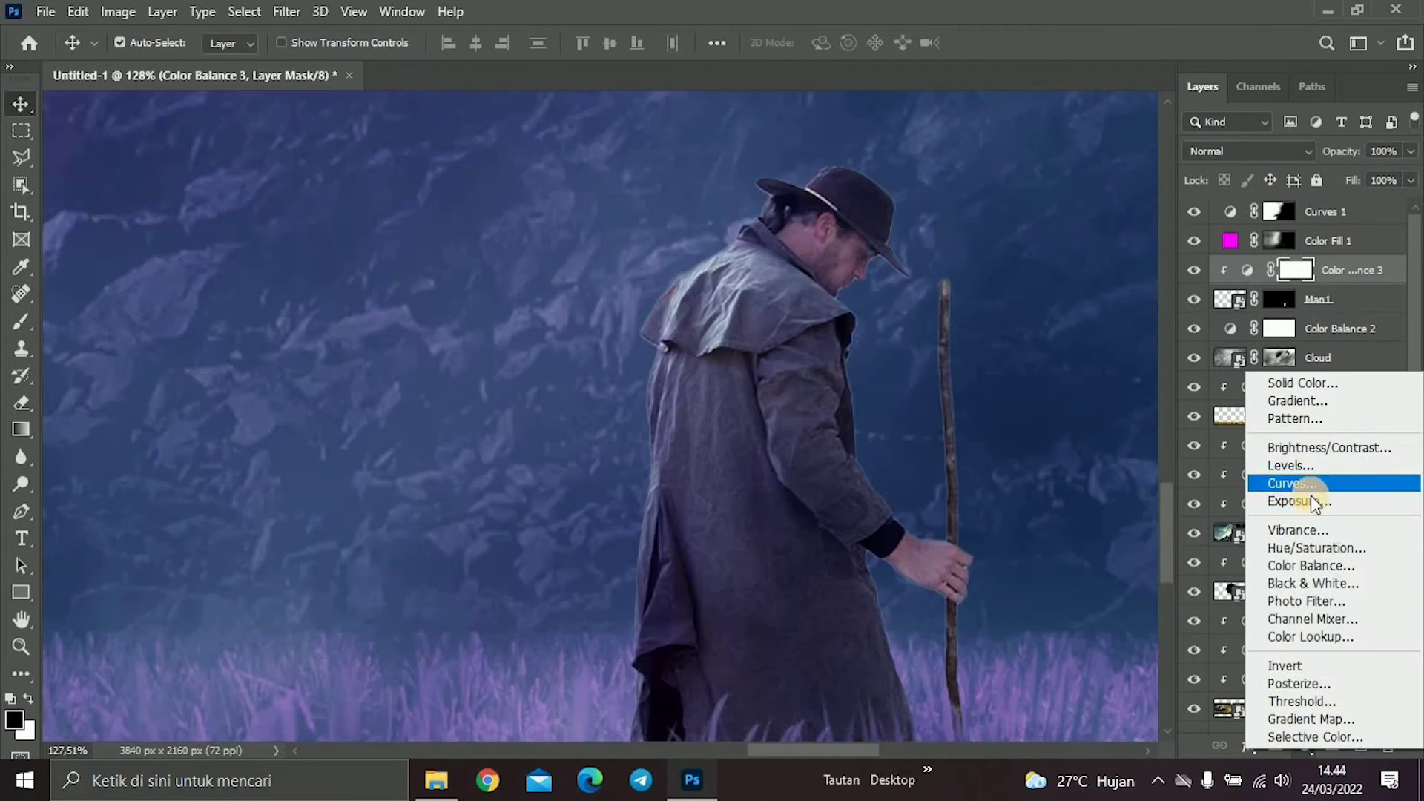
click(1291, 556)
click(1090, 460)
drag(987, 350, 1204, 350)
drag(1049, 391, 1207, 391)
Invert the Hue/Saturation mask and paint pink rim light on the coat's left edge and shoulder.
scroll(737, 582, down, 5)
scroll(805, 582, down, 3)
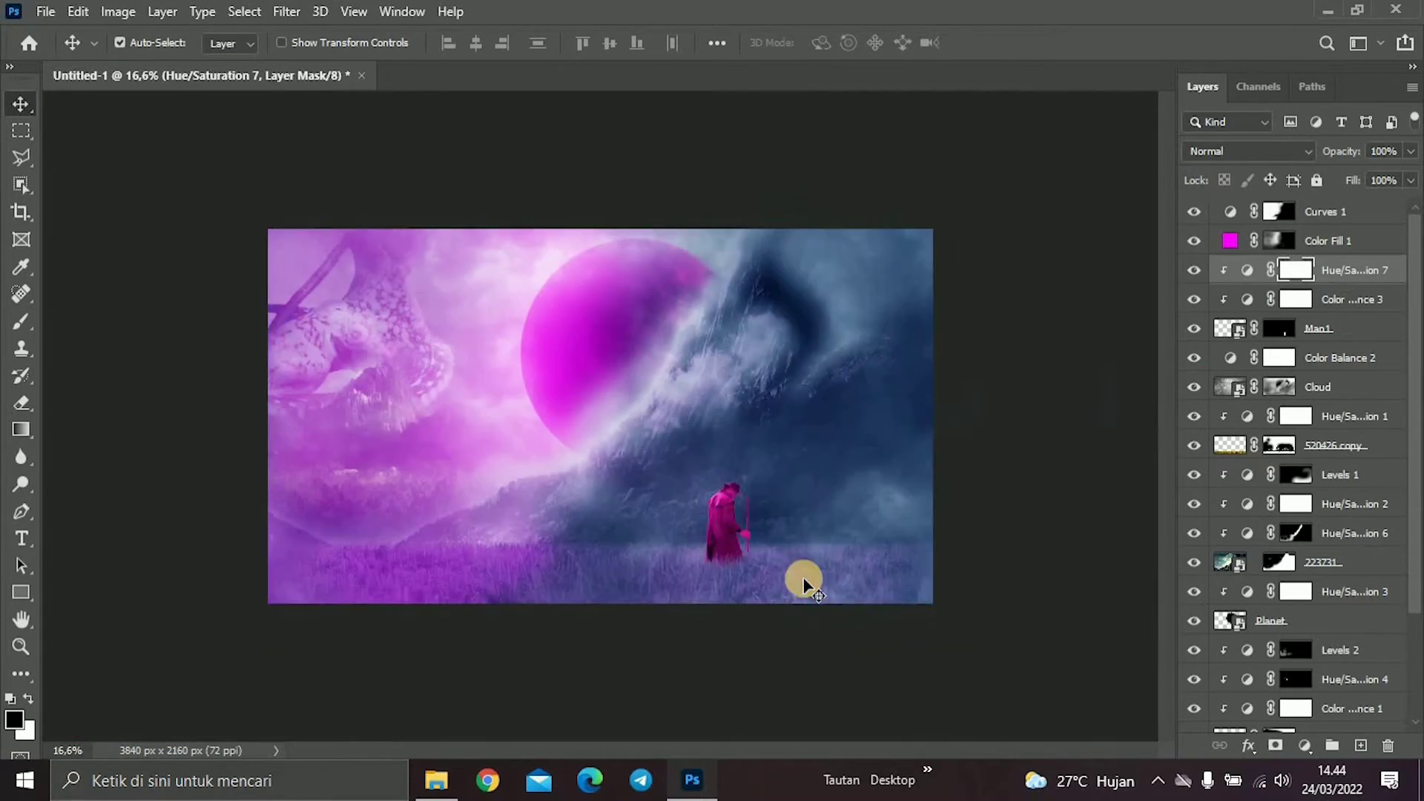
scroll(572, 445, down, 2)
key(ctrl+i)
key(b)
key(x)
scroll(594, 491, up, 15)
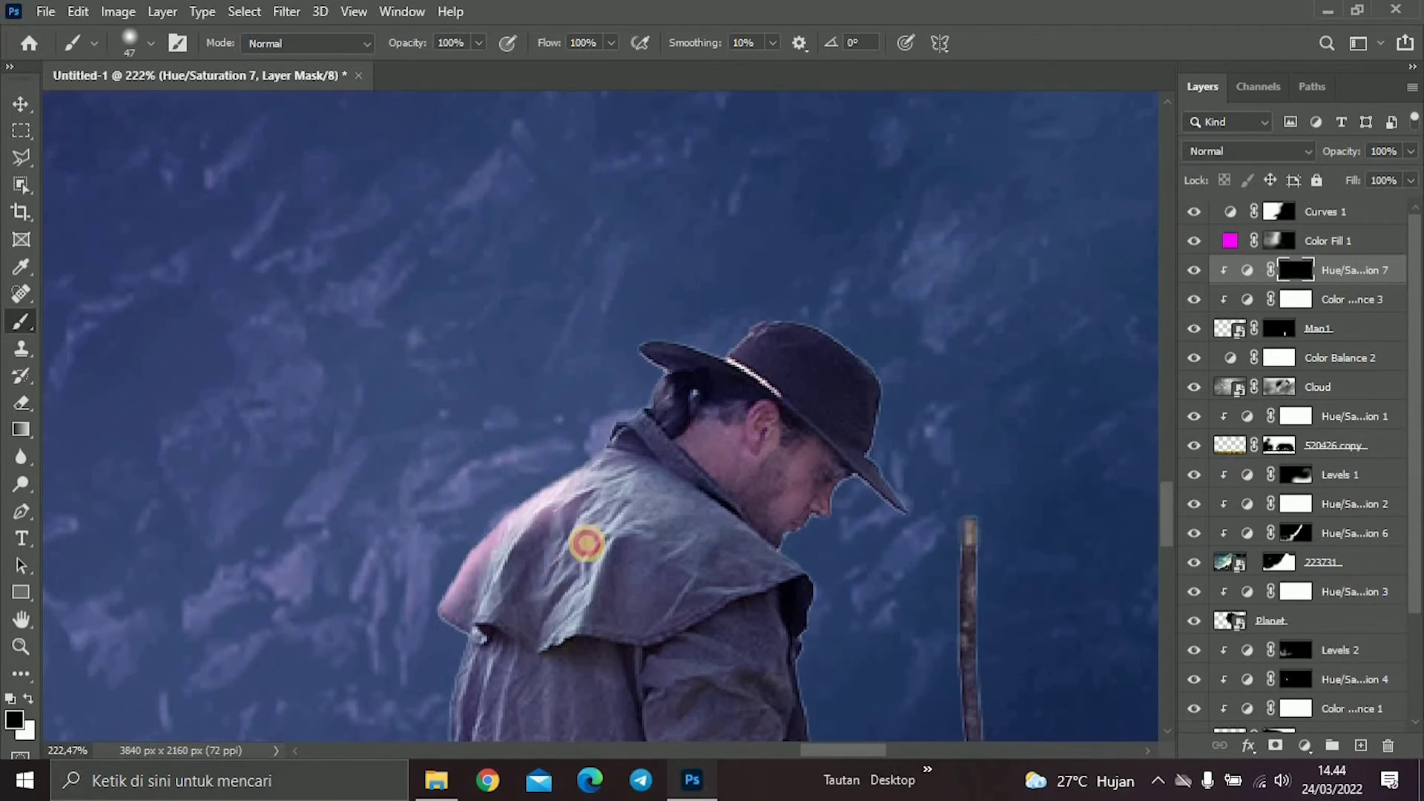
drag(584, 544, 417, 632)
scroll(417, 632, down, 3)
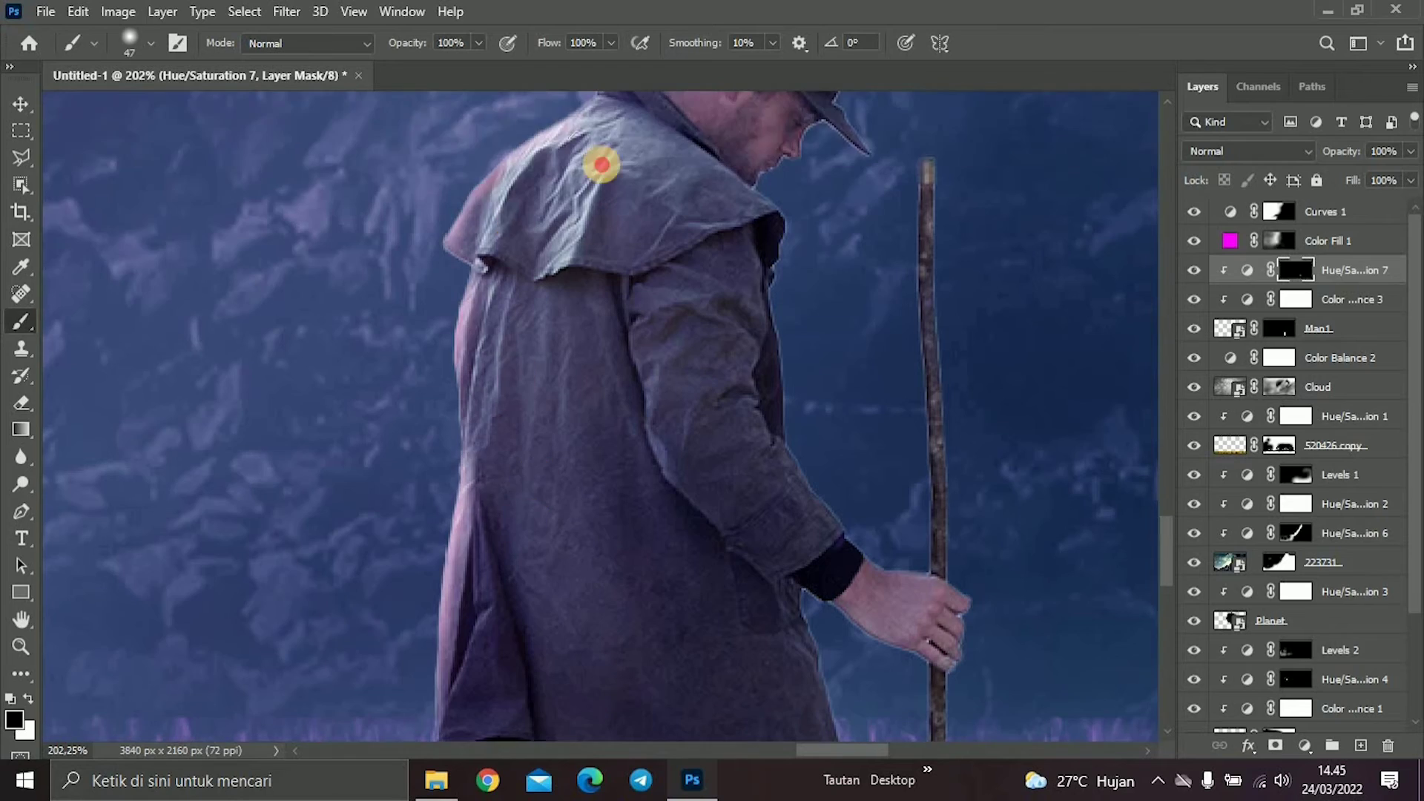
scroll(588, 153, down, 5)
scroll(566, 349, up, 6)
key(bracketleft)
mouse_move(809, 486)
mouse_down()
mouse_move(834, 513)
mouse_move(775, 646)
mouse_up()
Darken parts of the man with Levels output at 155, painting its mask with a soft brush.
key(x)
key(bracketleft)
key(bracketleft)
key(bracketleft)
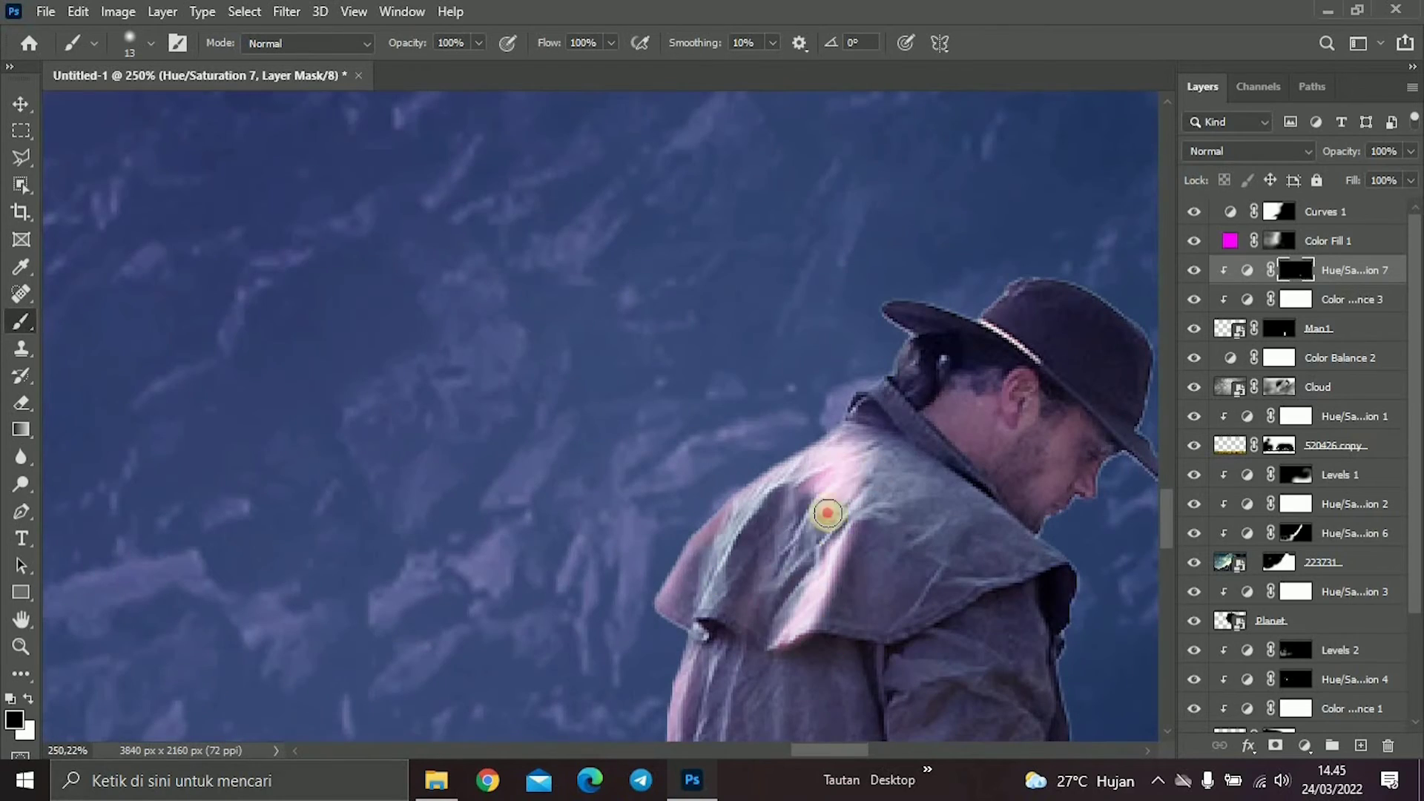
drag(532, 77, 528, 78)
scroll(805, 668, down, 5)
scroll(869, 611, down, 5)
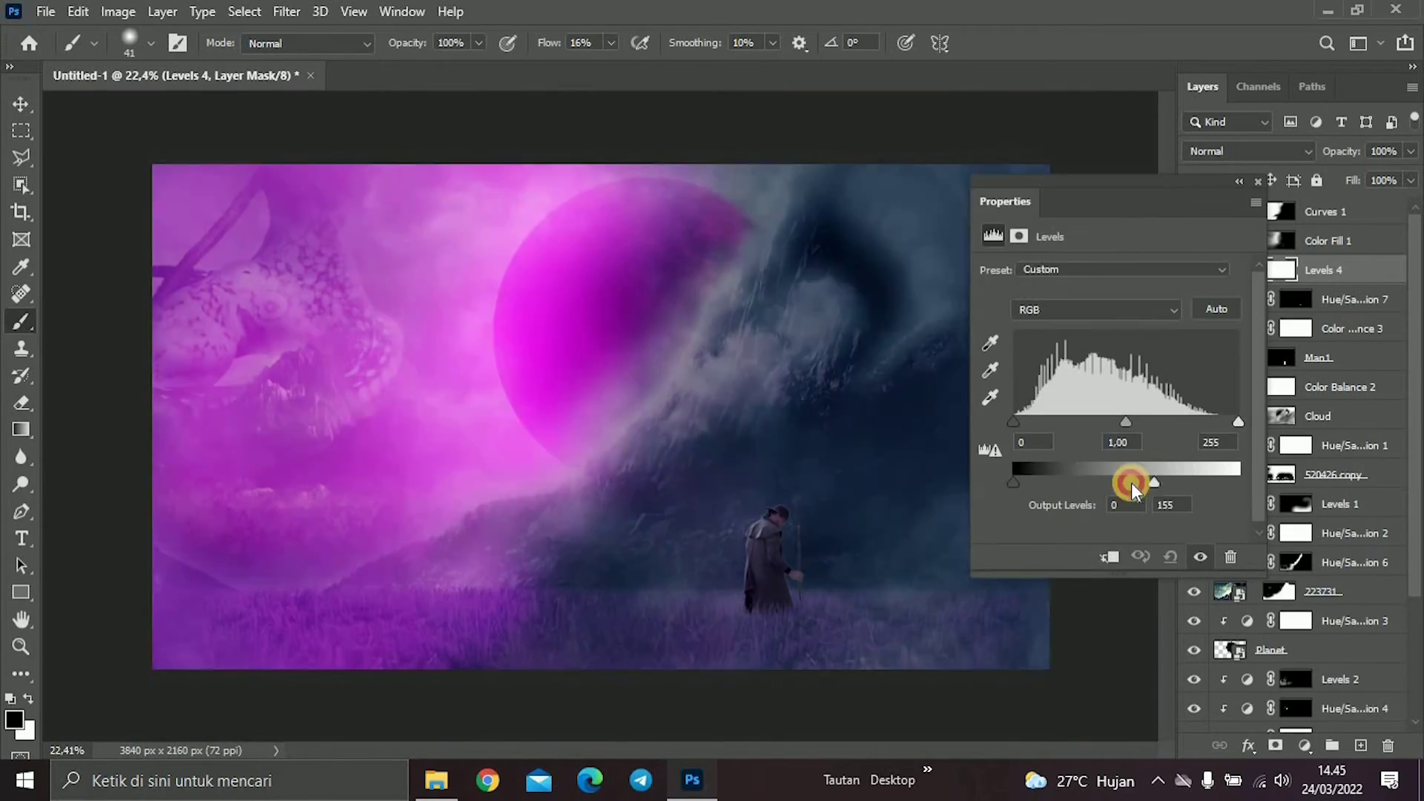
click(980, 418)
scroll(503, 499, up, 10)
key(x)
scroll(407, 416, down, 3)
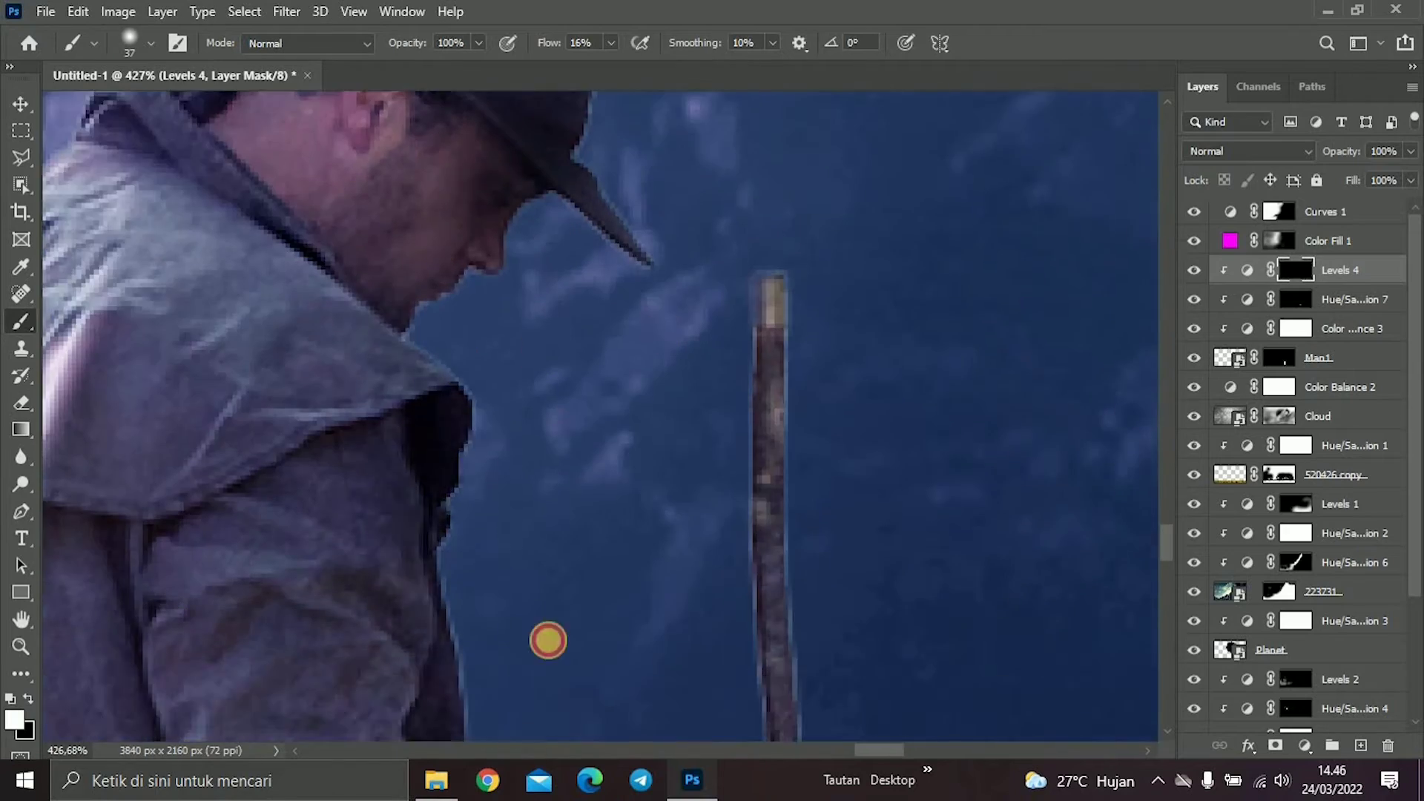
scroll(547, 643, down, 3)
scroll(639, 635, down, 5)
key(x)
scroll(461, 678, down, 5)
Move Cloud and Color Balance 2 above the man's layers and clip the colour balance to Cloud.
ctrl+click(1318, 358)
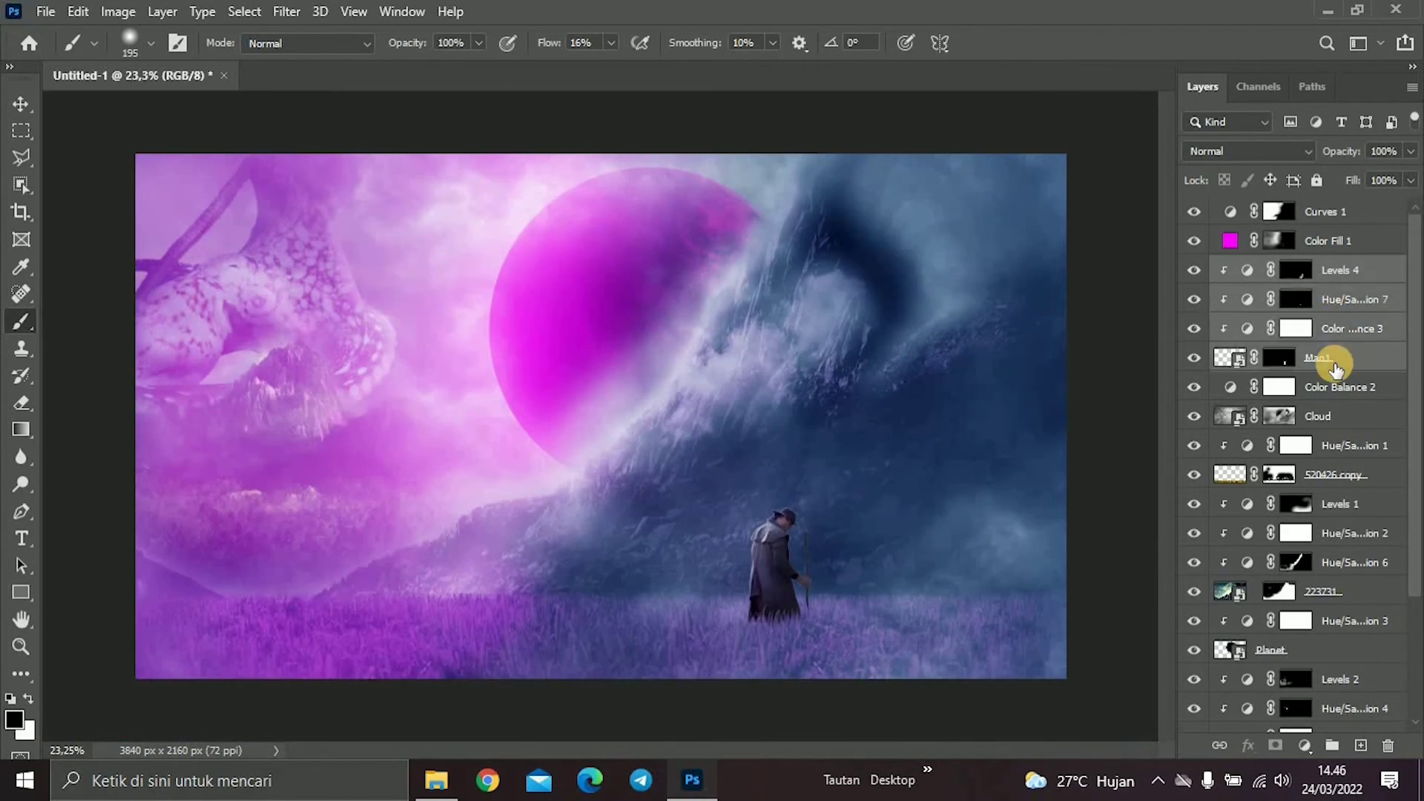
drag(1231, 358, 1223, 442)
click(1279, 298)
scroll(757, 445, up, 5)
scroll(762, 498, down, 2)
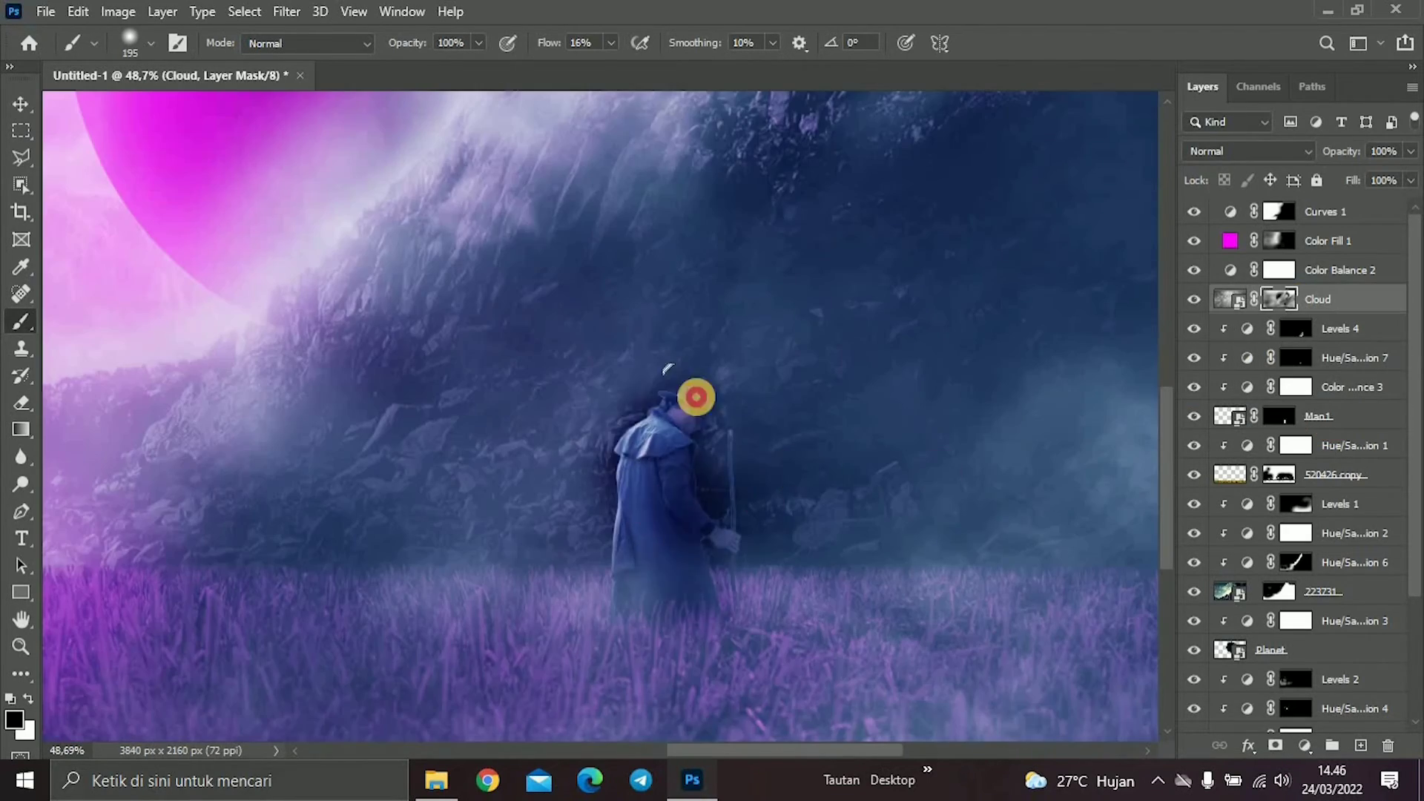
scroll(667, 445, down, 5)
click(1335, 270)
key(ctrl+alt+g)
Paint the Cloud and Color Fill 1 masks so the black fill darkens the right side.
scroll(742, 483, up, 3)
click(1279, 299)
key(x)
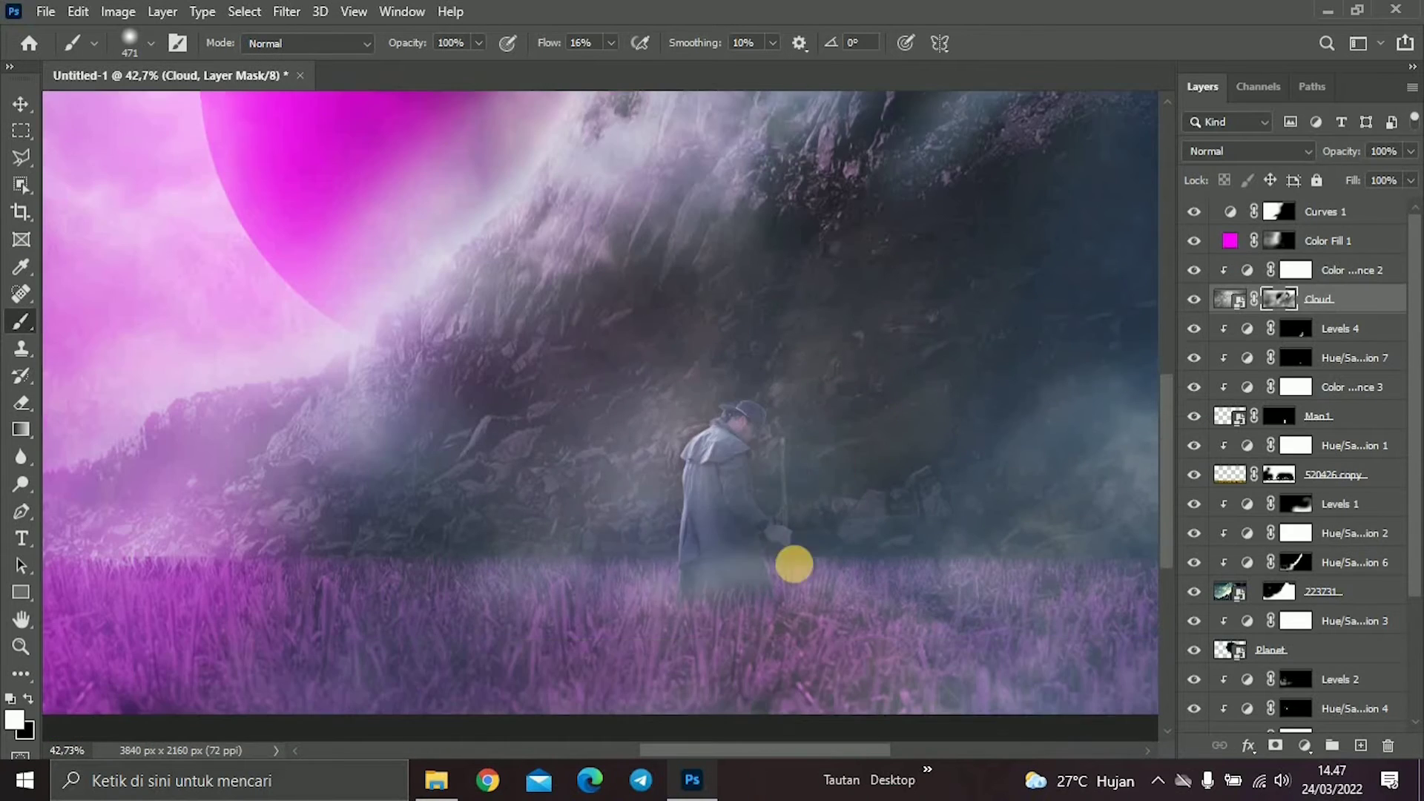
scroll(794, 566, down, 1)
scroll(865, 585, down, 3)
click(1279, 241)
key(x)
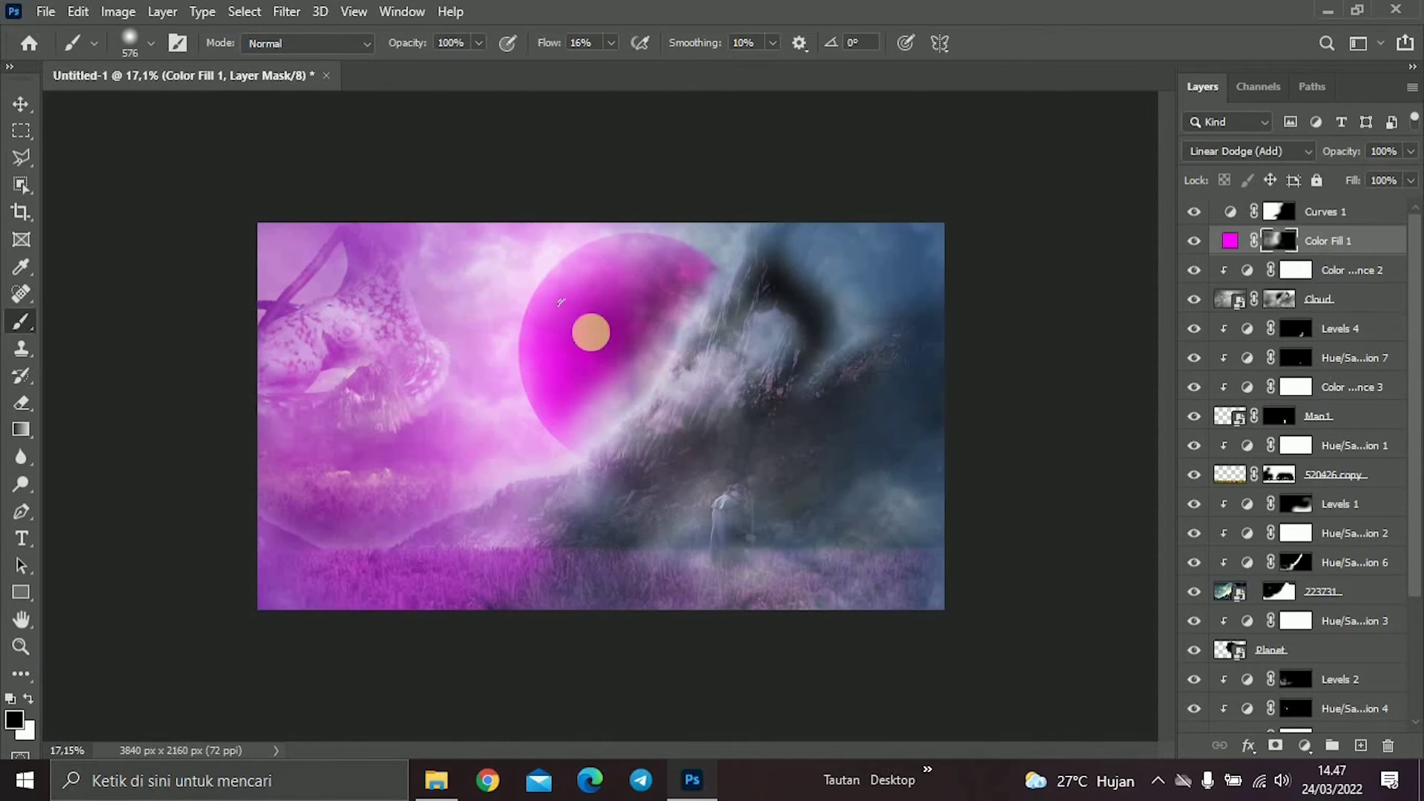
scroll(653, 397, up, 1)
click(1300, 310)
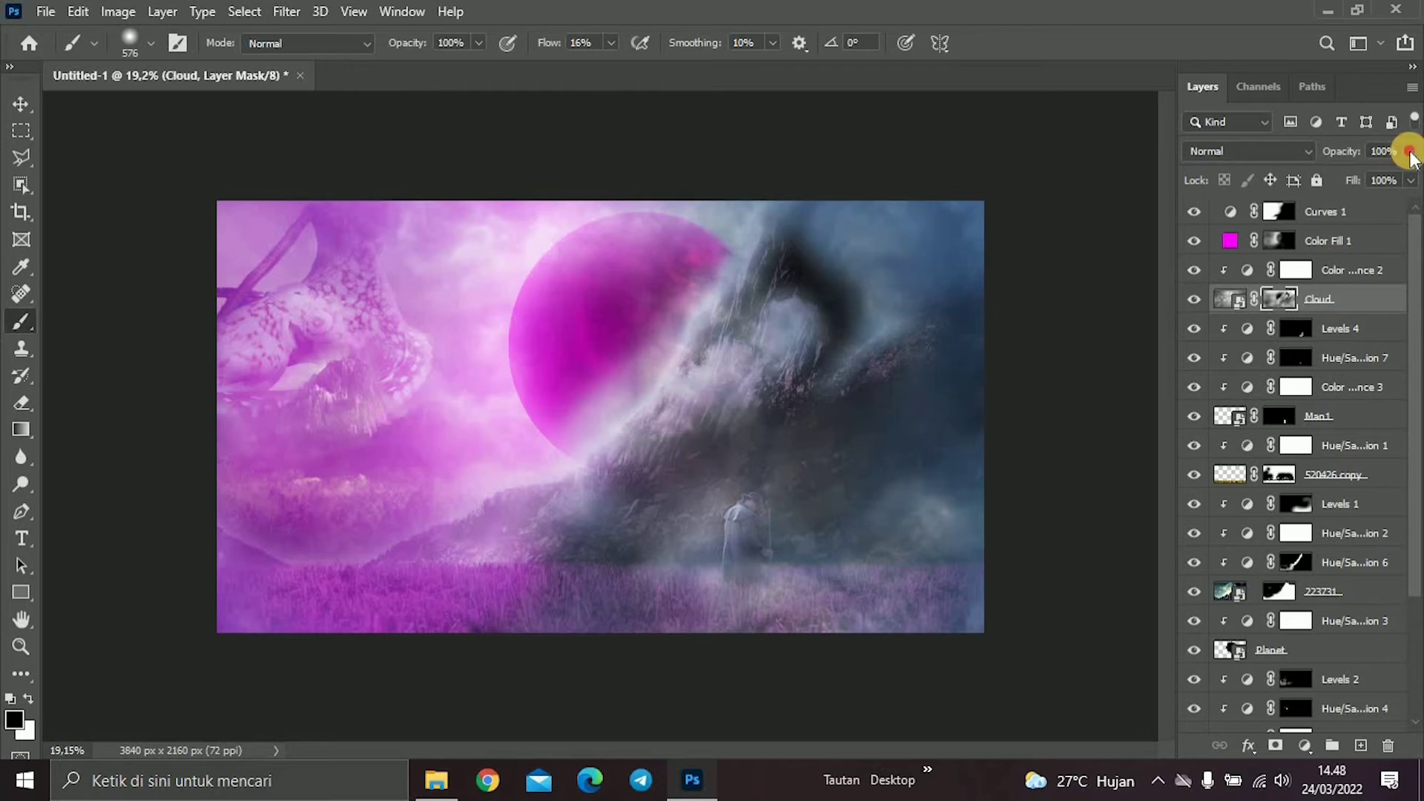
scroll(814, 552, down, 2)
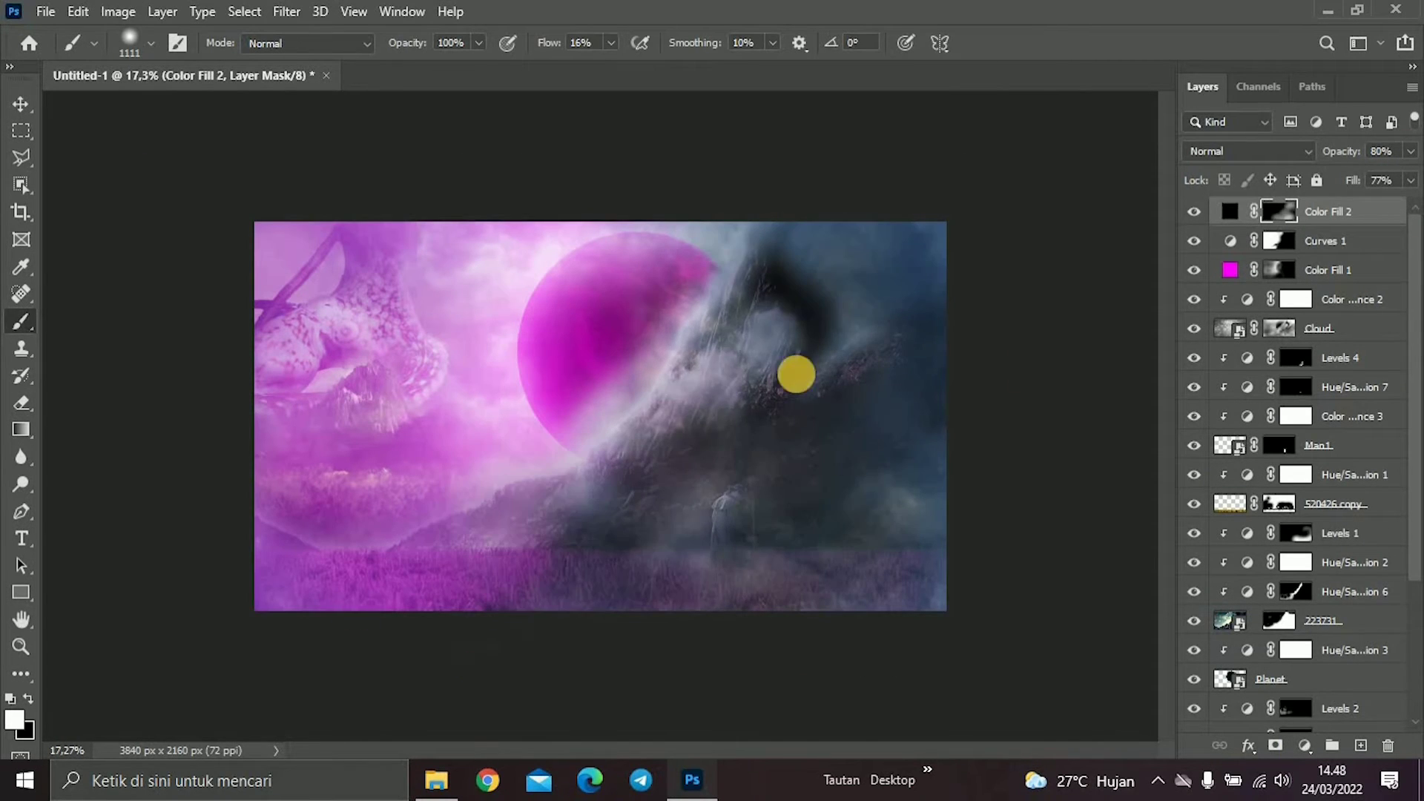
scroll(280, 576, down, 2)
scroll(549, 563, up, 3)
Start Save As (Ctrl+Shift+S) for the composite and show the file format list.
key(ctrl+shift+s)
click(504, 492)
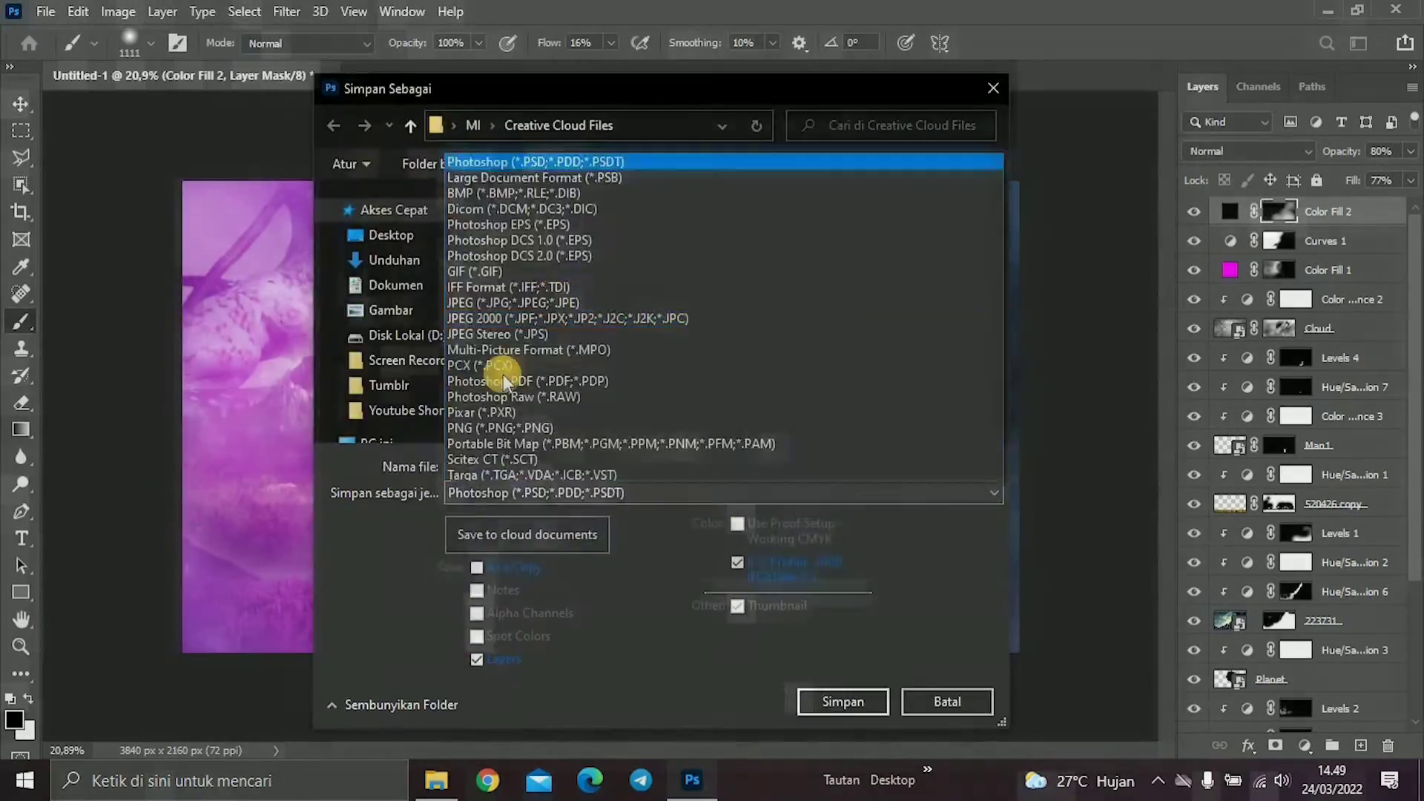